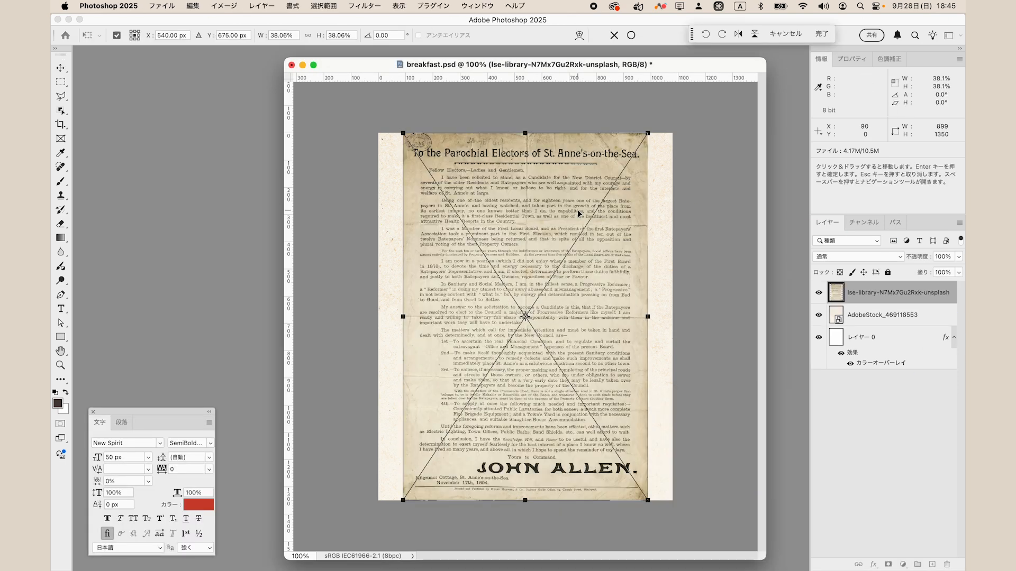
Step: Scale the placed lse-library document image to about 1300 px wide and blend it with Multiply (乗算) at 5% opacity
left_click_drag(647, 133, 726, 66)
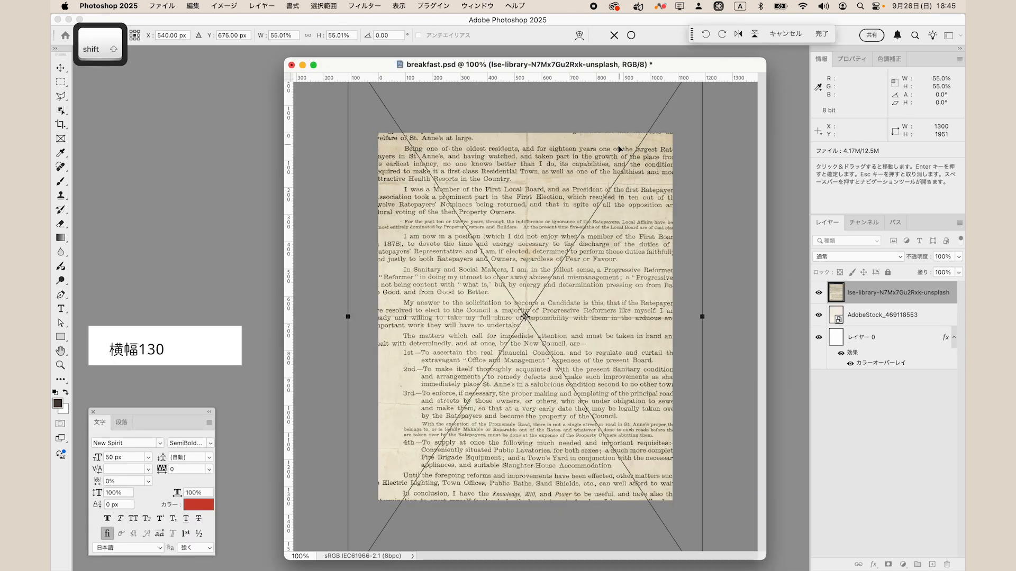
key("Return")
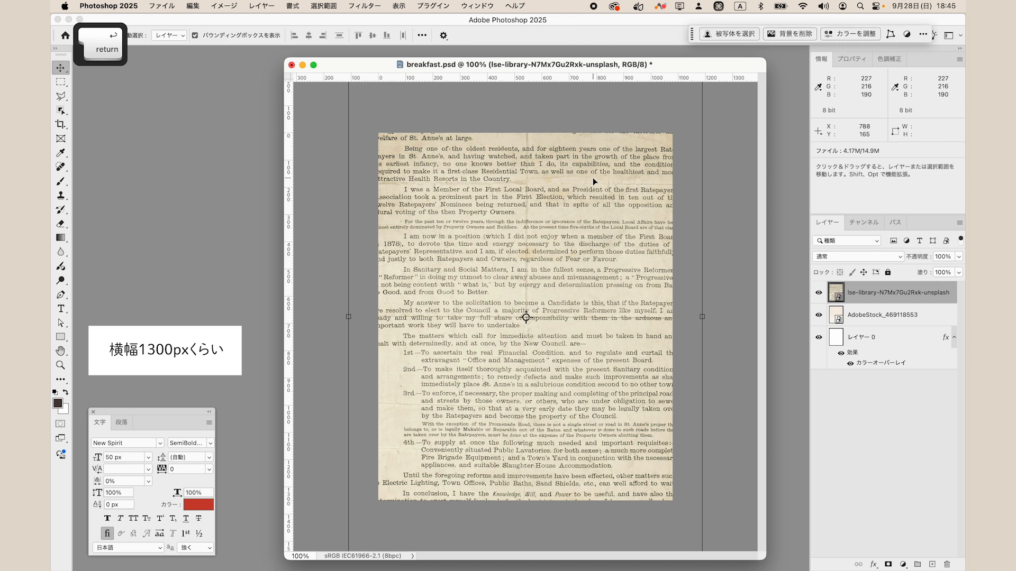
left_click(885, 257)
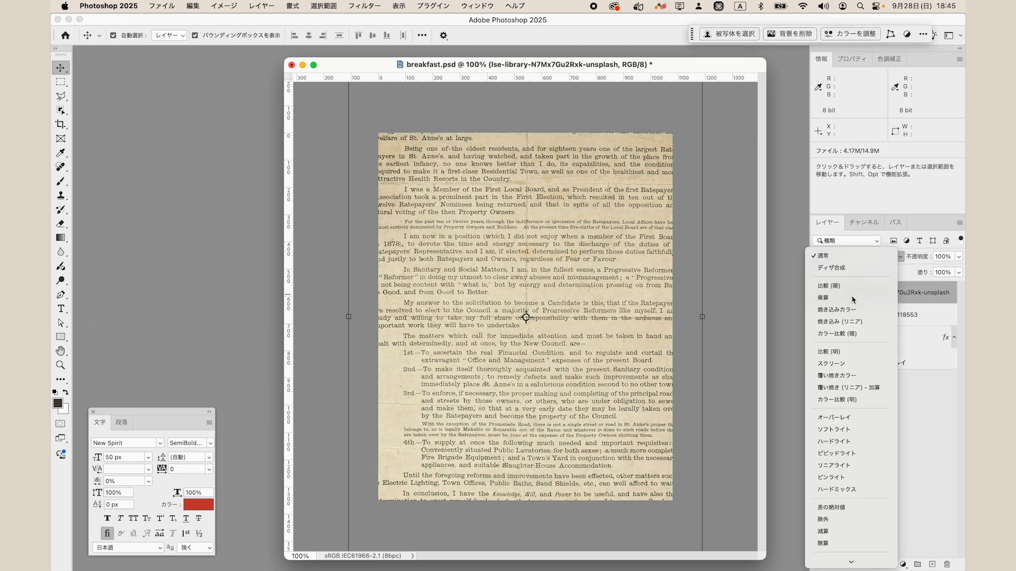
left_click(828, 297)
type("5")
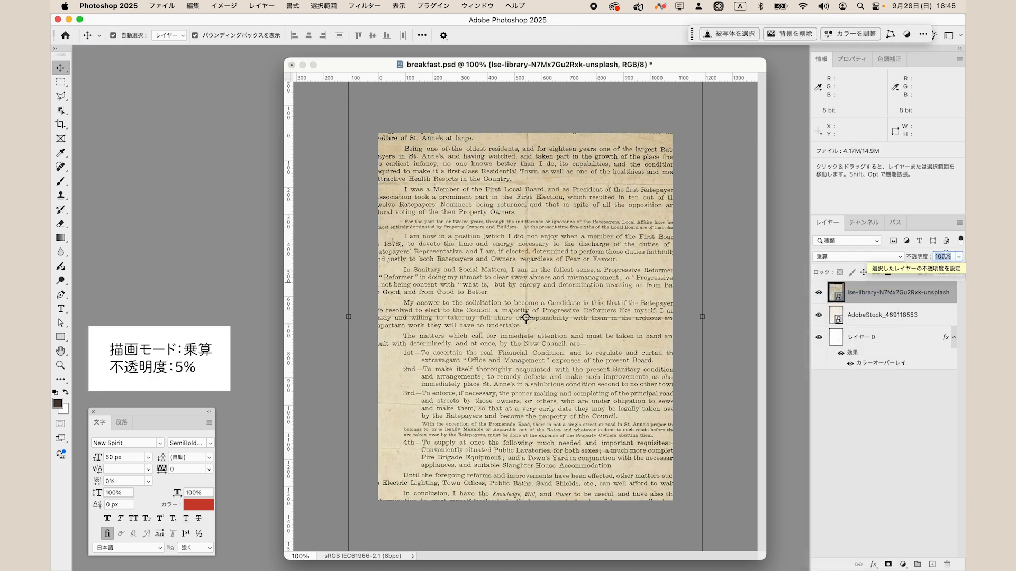
key("Return")
left_click(894, 406)
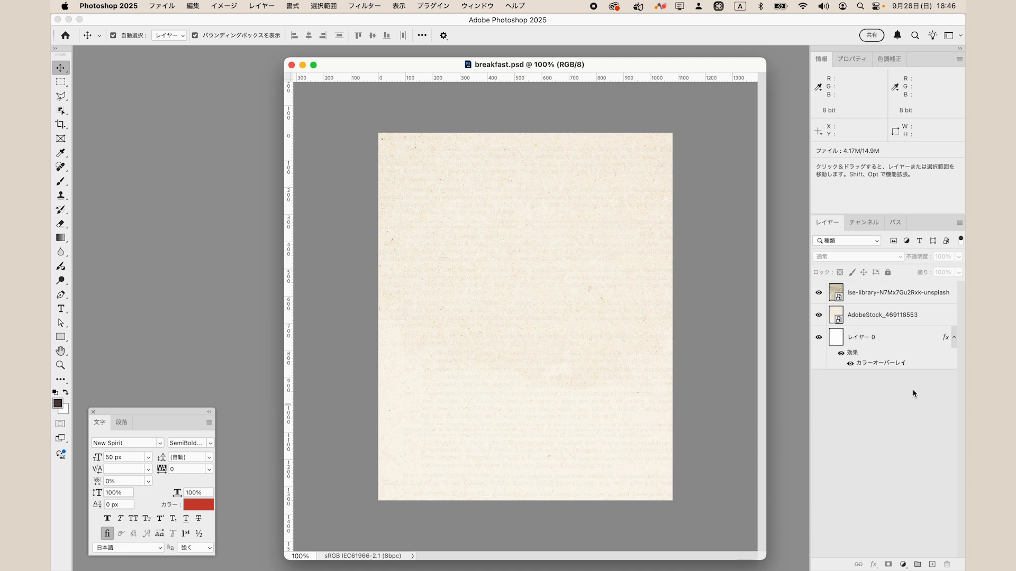
Step: Create a rectangle shape 880 px wide and 680 px high on the canvas
left_click(60, 337)
left_click(506, 319)
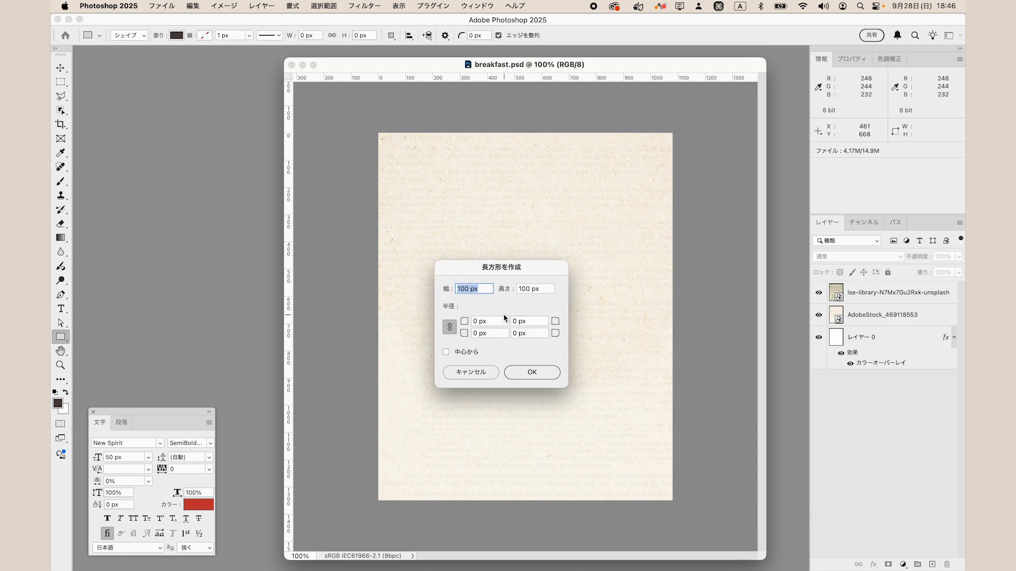
type("880")
key("Tab")
type("680")
left_click(532, 372)
Step: Round all four corners of the rectangle with a 100 px radius
left_click(61, 68)
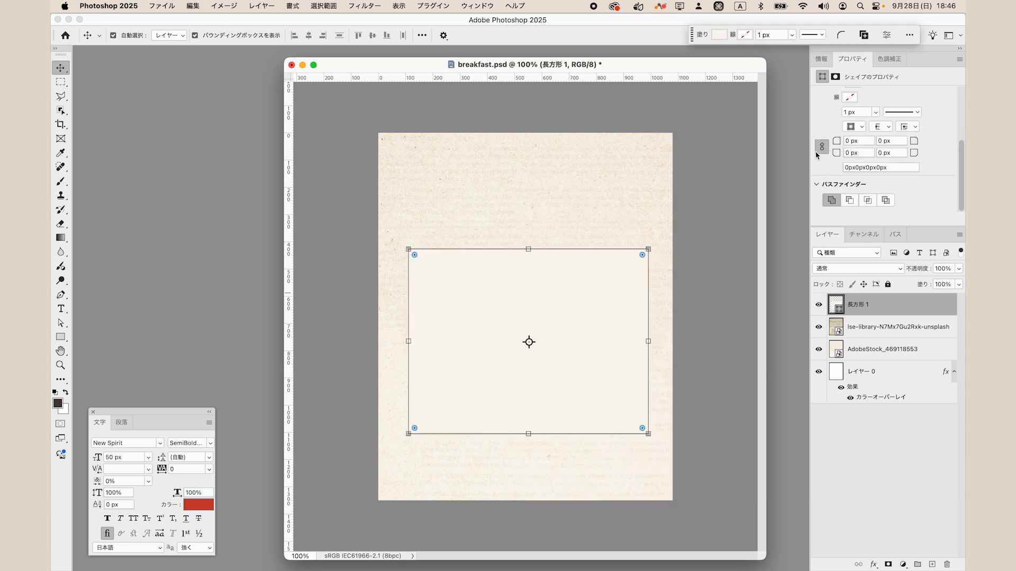
left_click(853, 152)
type("100")
key("Return")
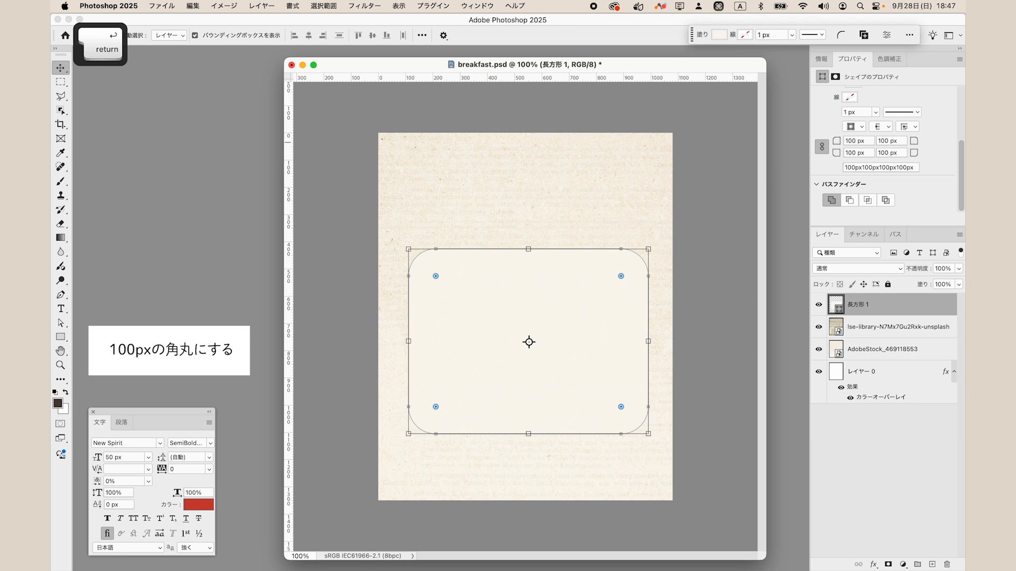
left_click(856, 438)
left_click(541, 364)
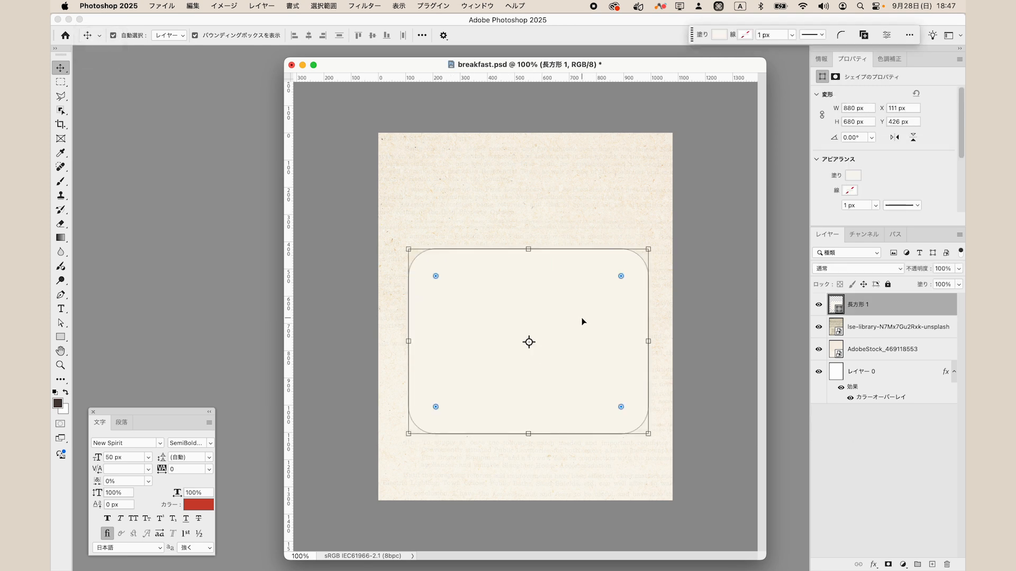
Step: Add a 2 px inside stroke in colour #1b1b1b to the rounded rectangle as a layer effect
double_click(902, 306)
left_click(559, 381)
left_click(683, 405)
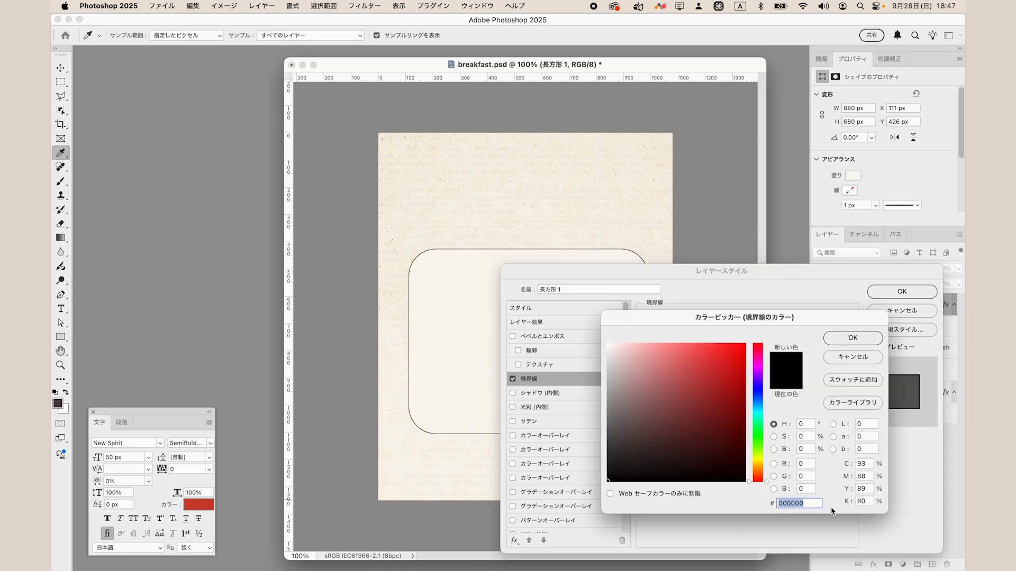
type("1b1b1b")
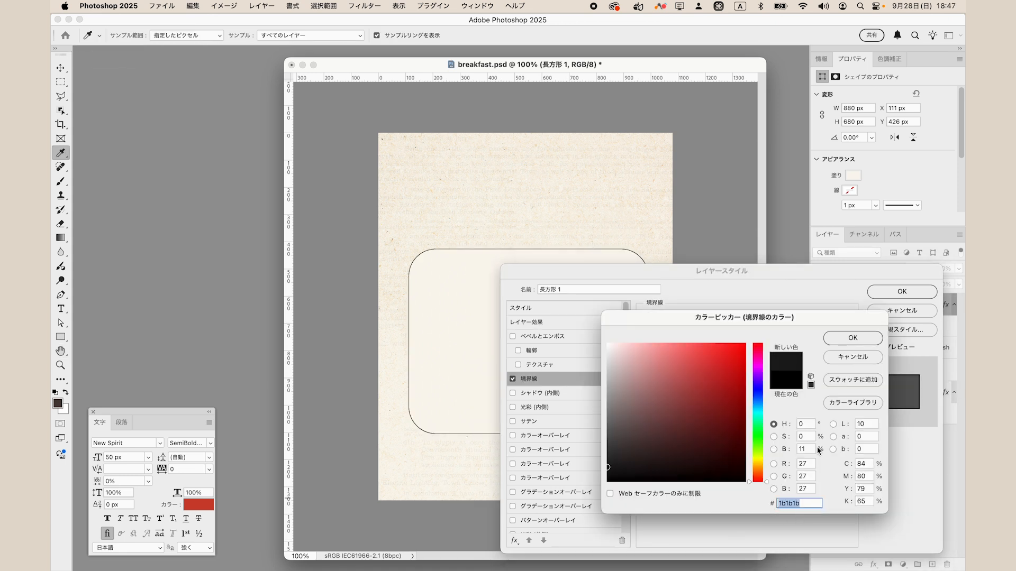
left_click(850, 339)
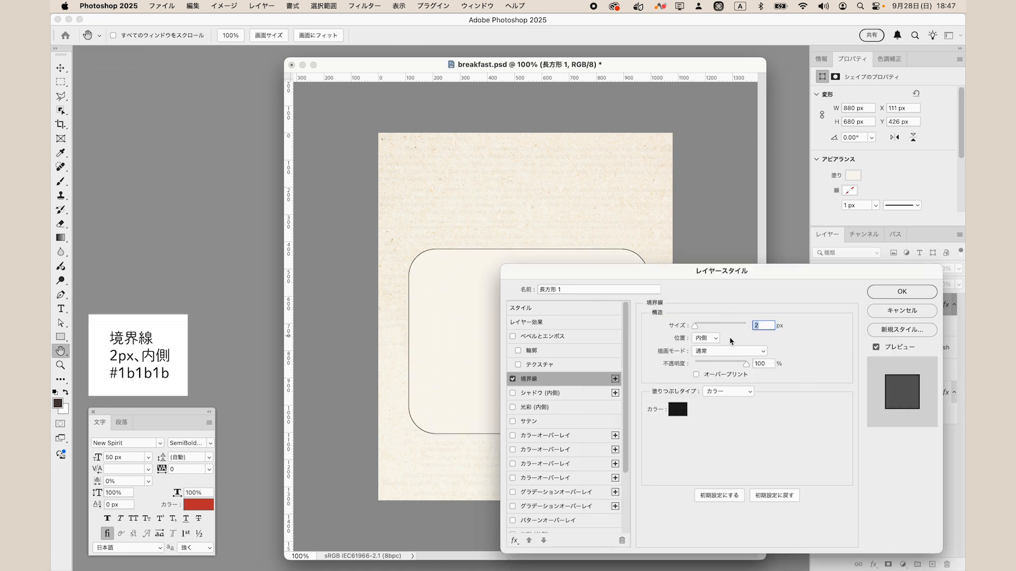
left_click(902, 292)
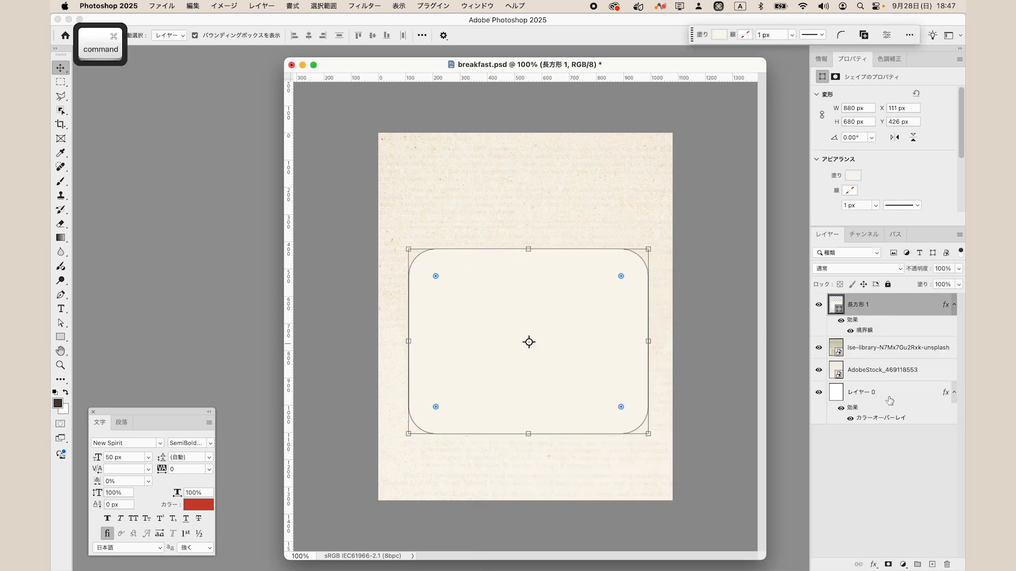
Step: Align the rounded rectangle with background layer レイヤー 0, centred horizontally and flush with its bottom edge
left_click(856, 403, "super")
left_click(308, 35)
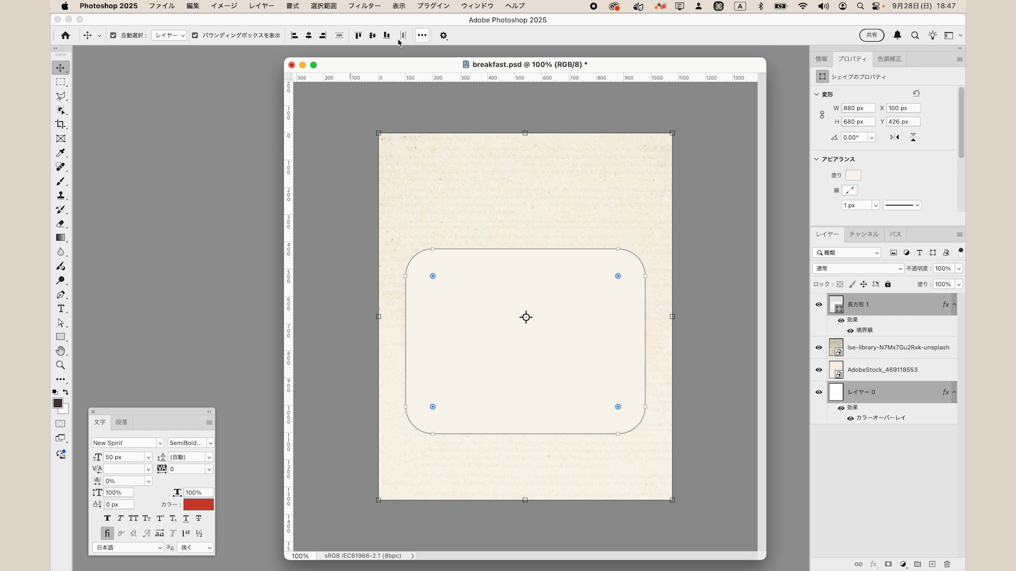
left_click(386, 35)
left_click(888, 461)
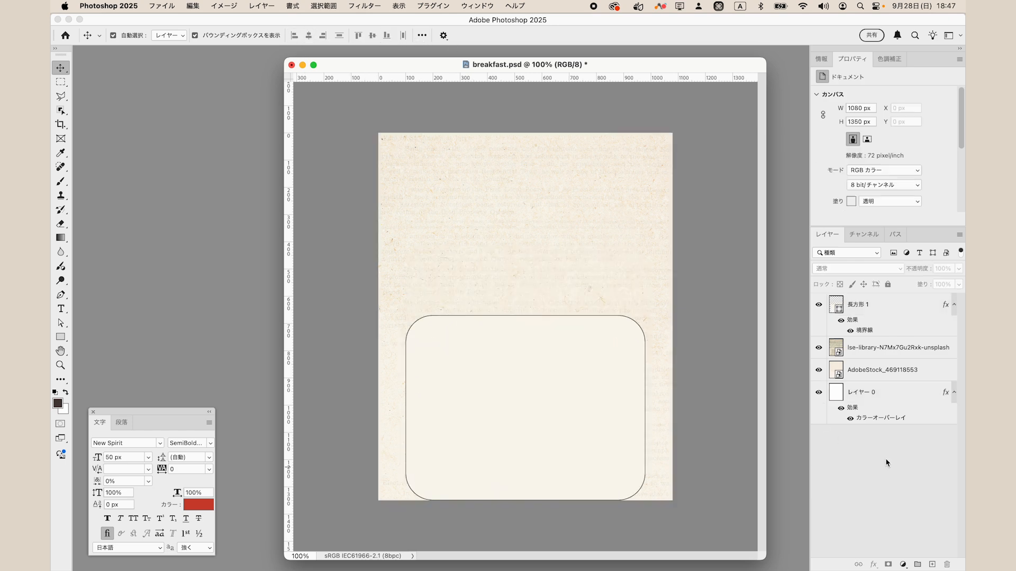
Step: Move the rounded rectangle up 160 px from the canvas bottom and save the document
left_click(889, 313)
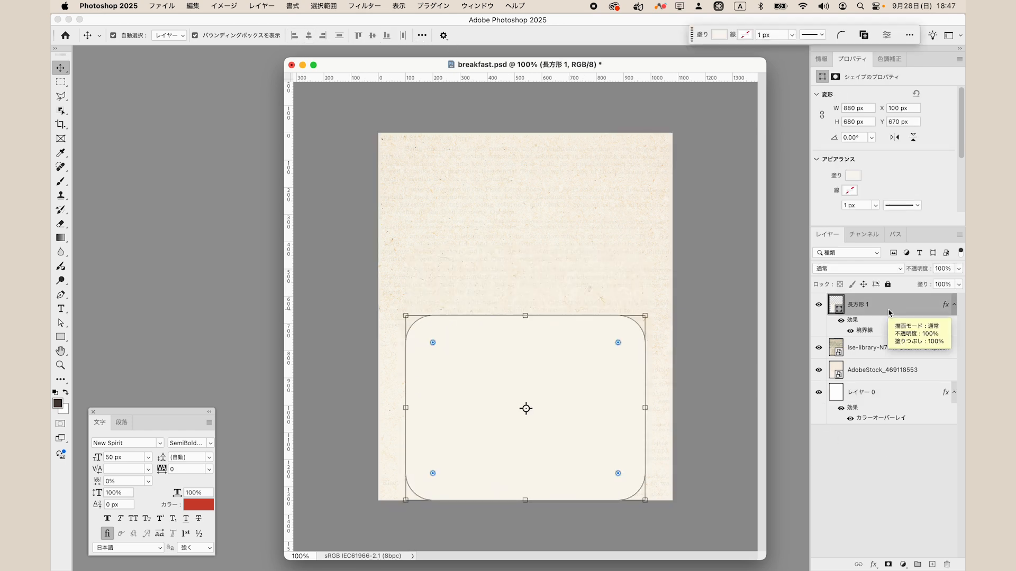
key("shift")
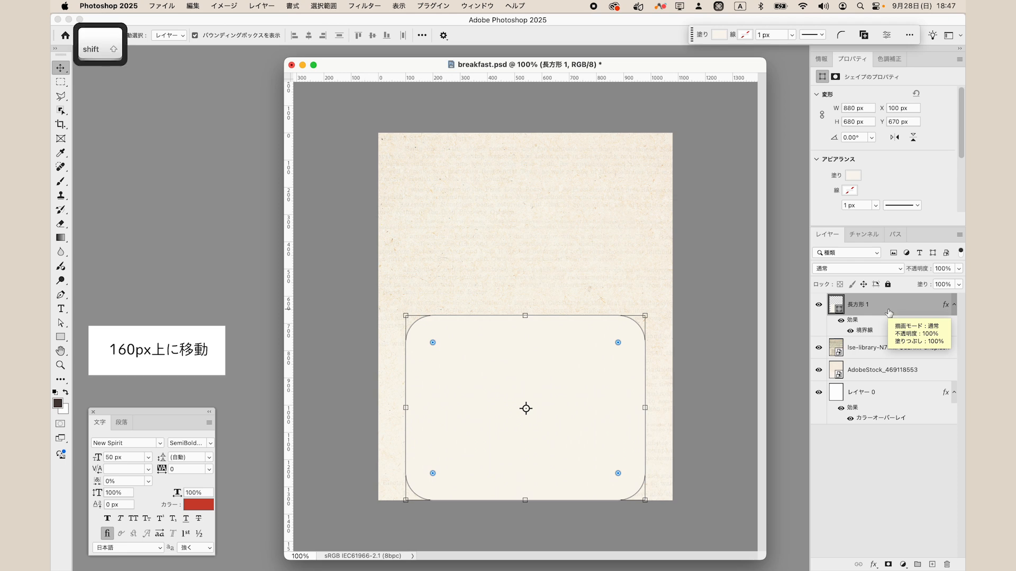
key("shift+Up")
key("shift+Up")
key("shift+Up")
key("shift+Up")
key("shift+Up")
key("shift+Up")
key("shift+Up")
key("shift+Up")
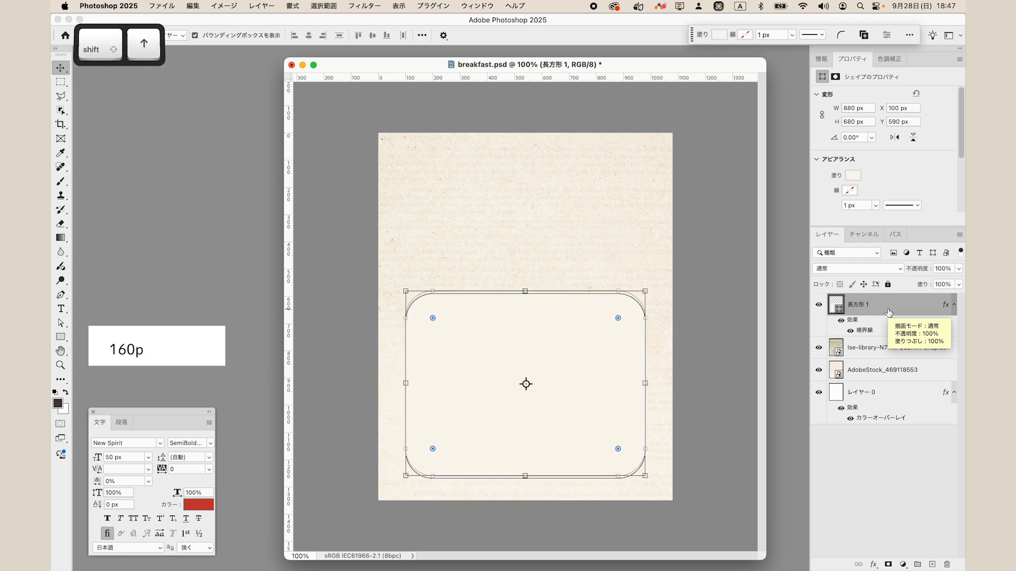
key("shift+Up")
key("shift+Up")
key("shift+Up")
key("shift+Up")
key("shift+Up")
key("shift+Up")
key("shift+Up")
key("shift+Up")
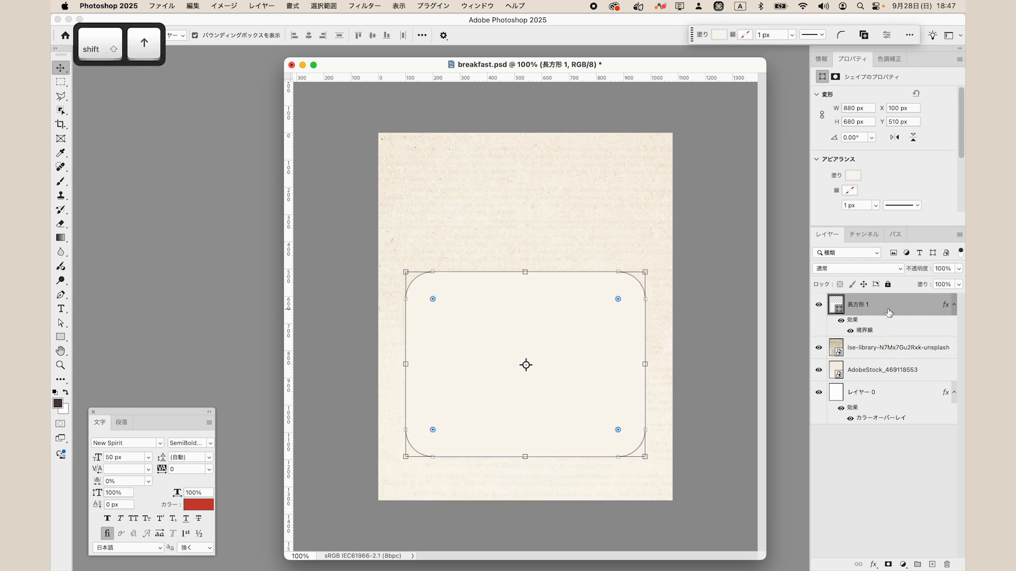
left_click(919, 469)
key("super+s")
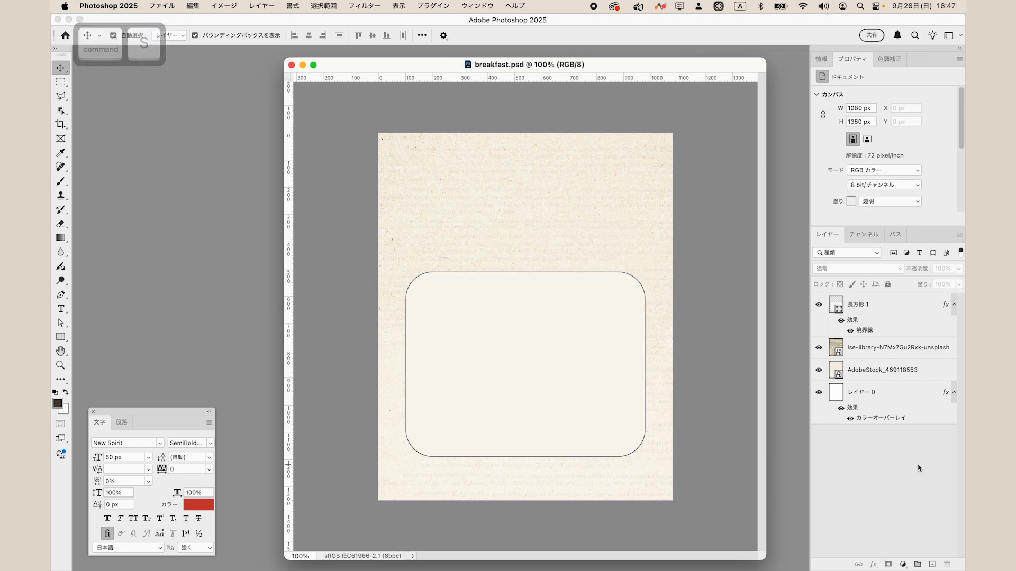
Step: Place the frogses-production breakfast photo and move it down about 177 px so it covers the rounded rectangle
left_click(597, 359)
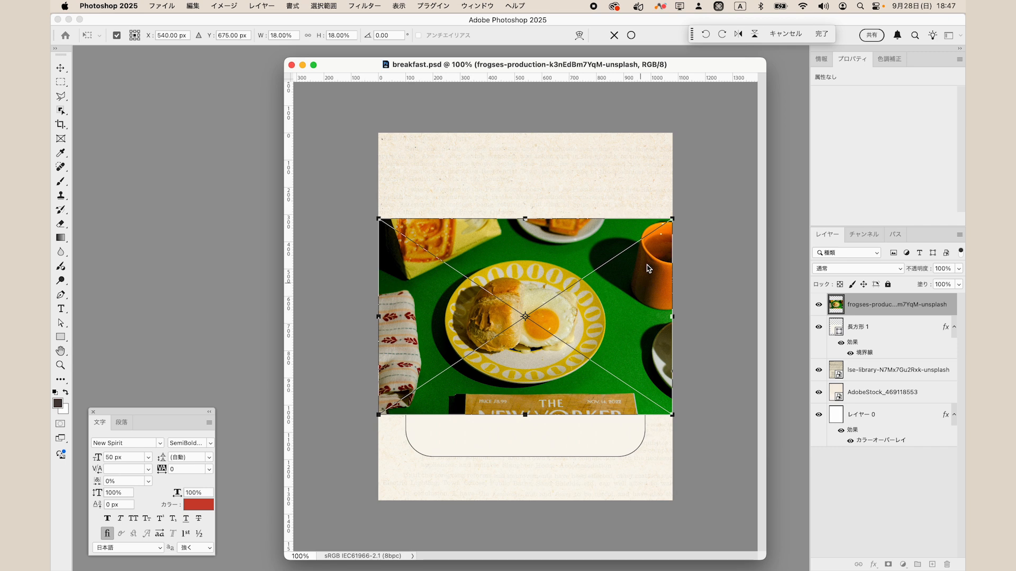
left_click_drag(645, 269, 637, 351)
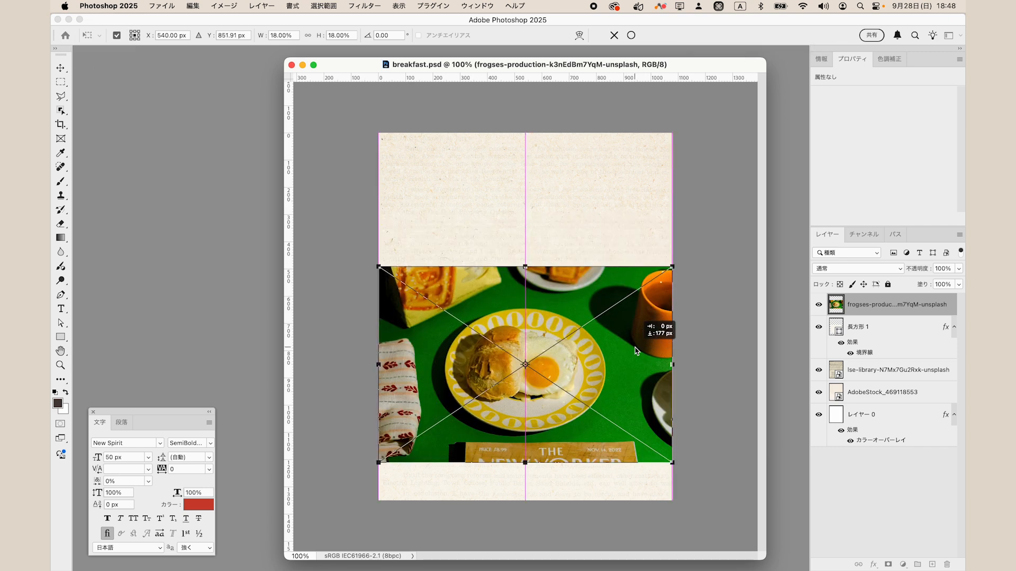
left_click_drag(636, 351, 634, 346)
key("Return")
Step: Clip the breakfast photo to the rounded rectangle layer beneath it with a clipping mask
key("alt")
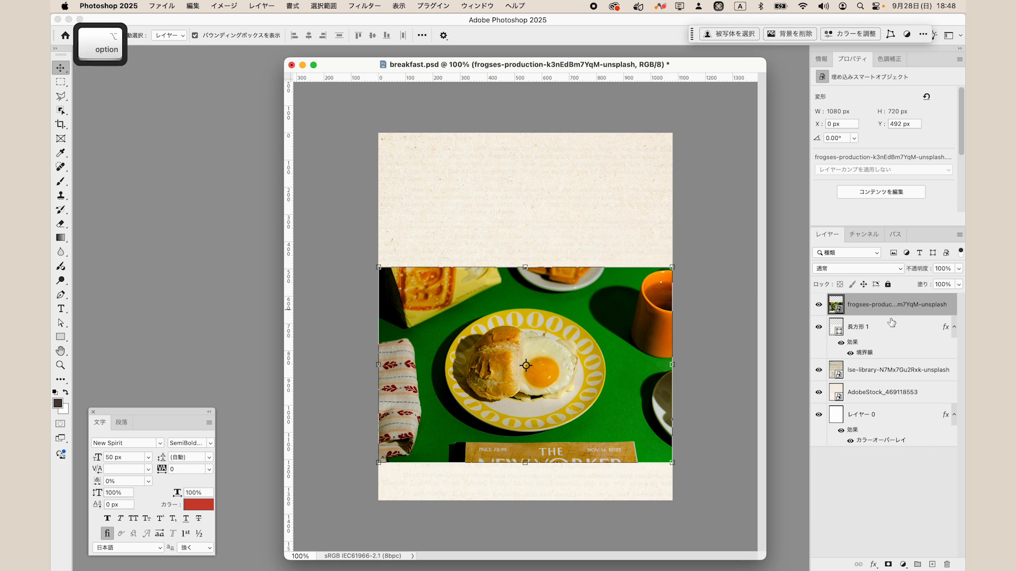
left_click(890, 313, "alt")
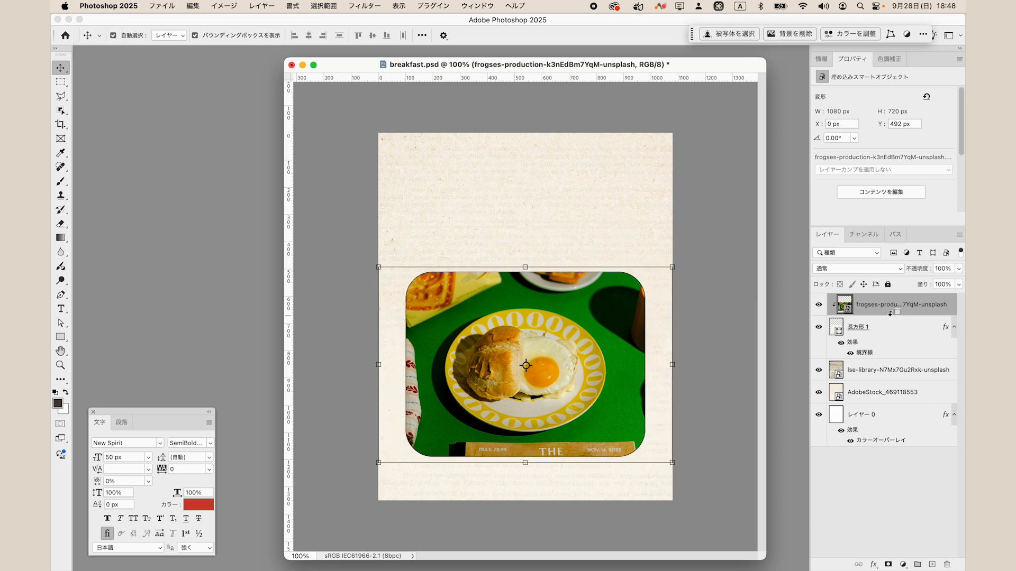
left_click(741, 416)
Step: Nudge the clipped breakfast photo up a few pixels inside the frame and save the document
left_click(610, 415)
key("Up")
key("Up")
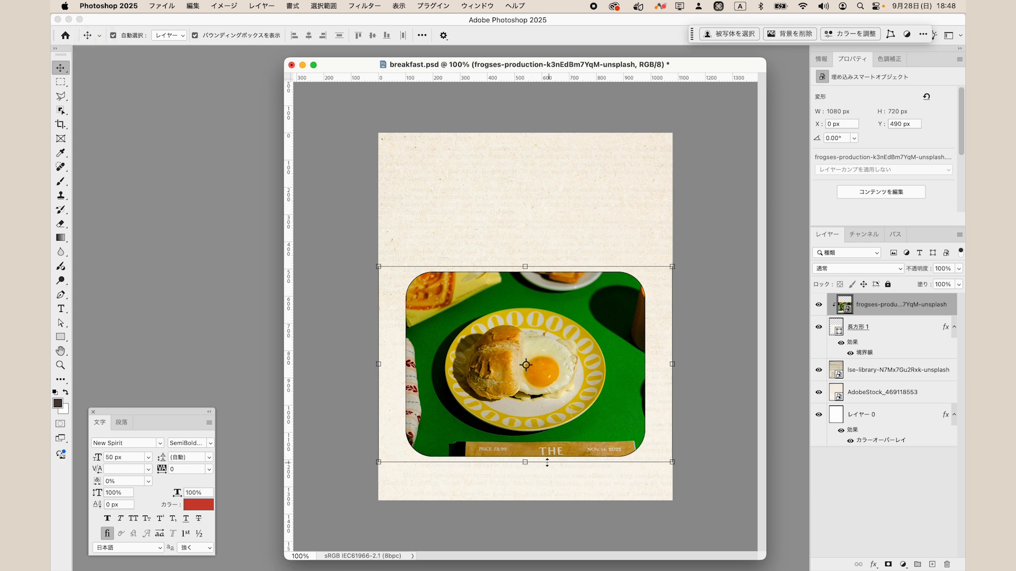
key("Up")
key("Up")
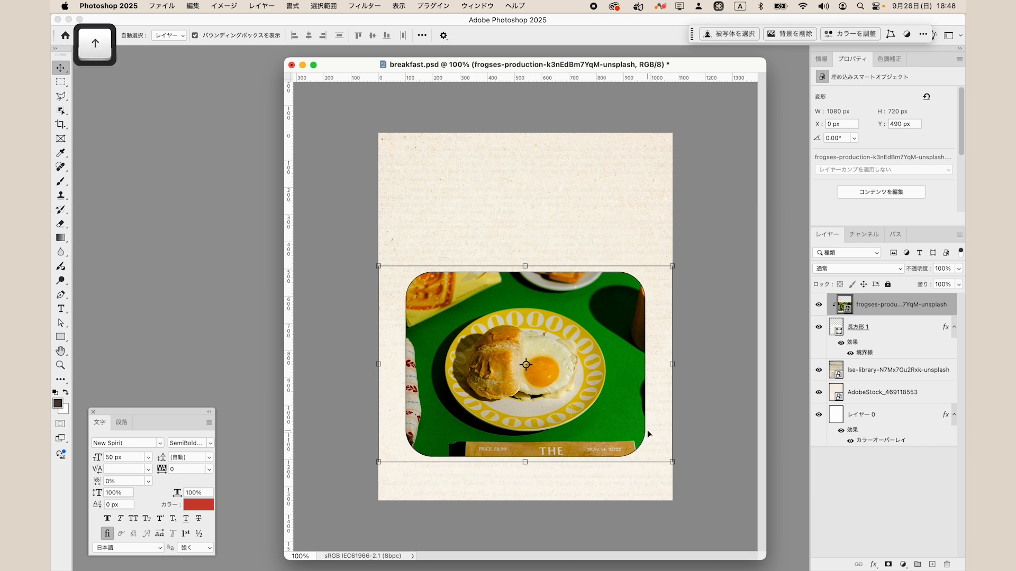
left_click(710, 397)
key("super+s")
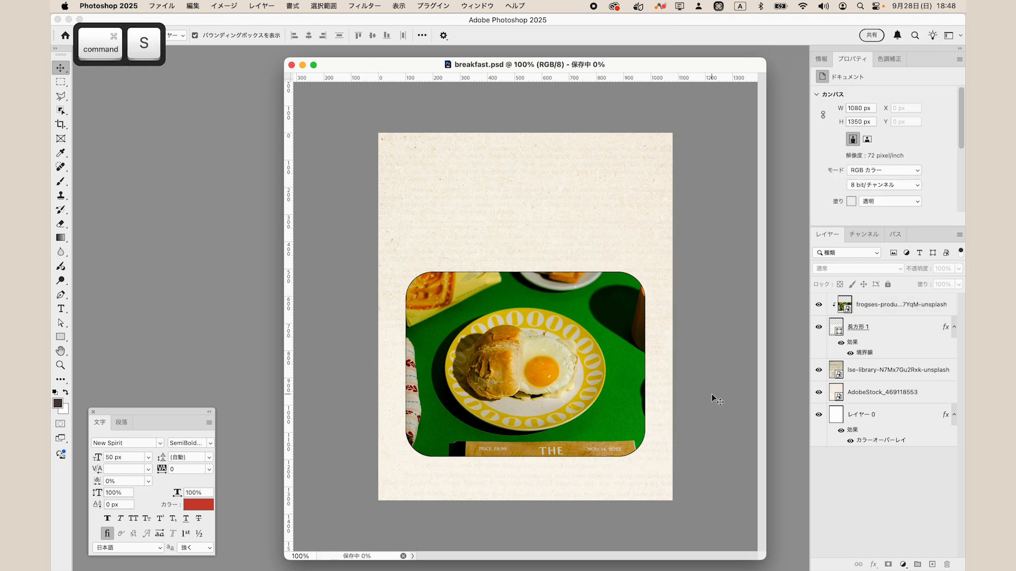
Step: Group the rounded rectangle and the clipped photo layers and name the group img
left_click(889, 327)
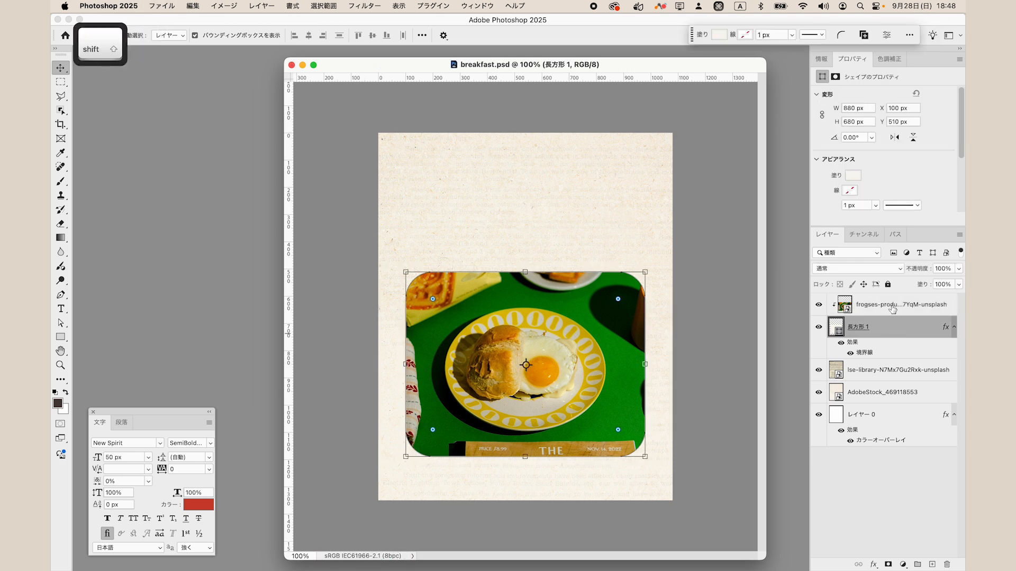
left_click(892, 311, "super")
key("super+g")
double_click(861, 300)
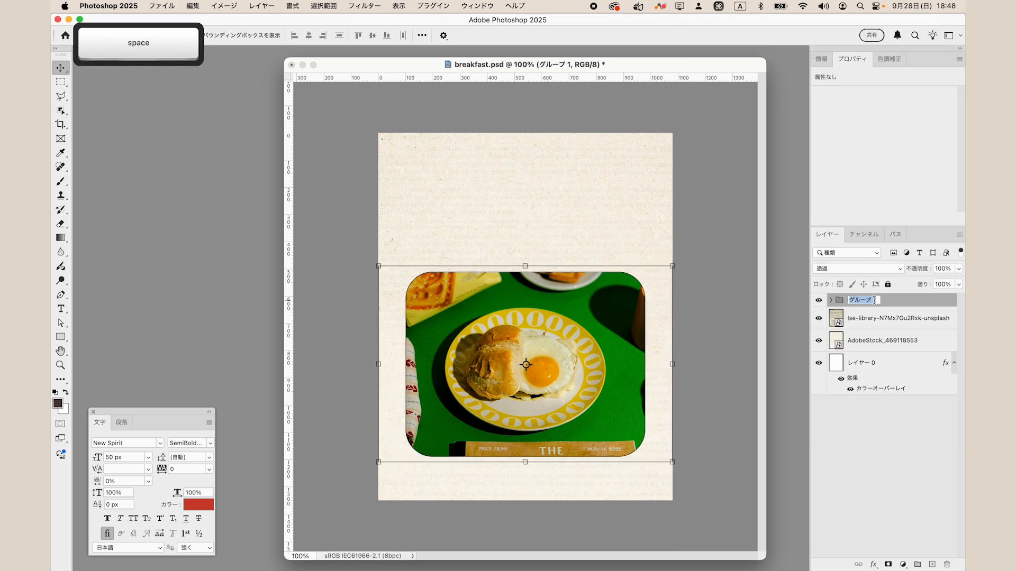
type("img")
key("Return")
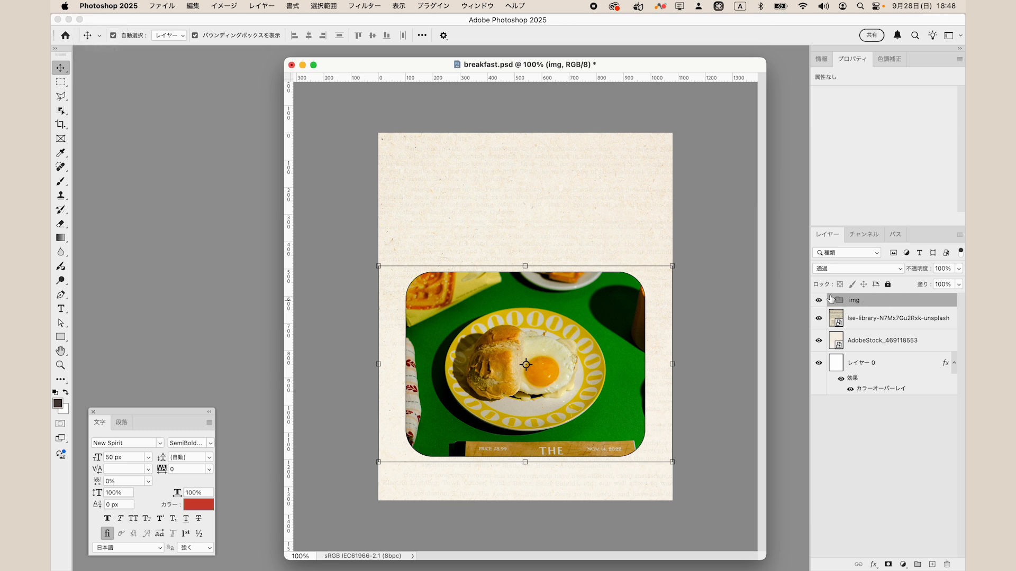
left_click(873, 427)
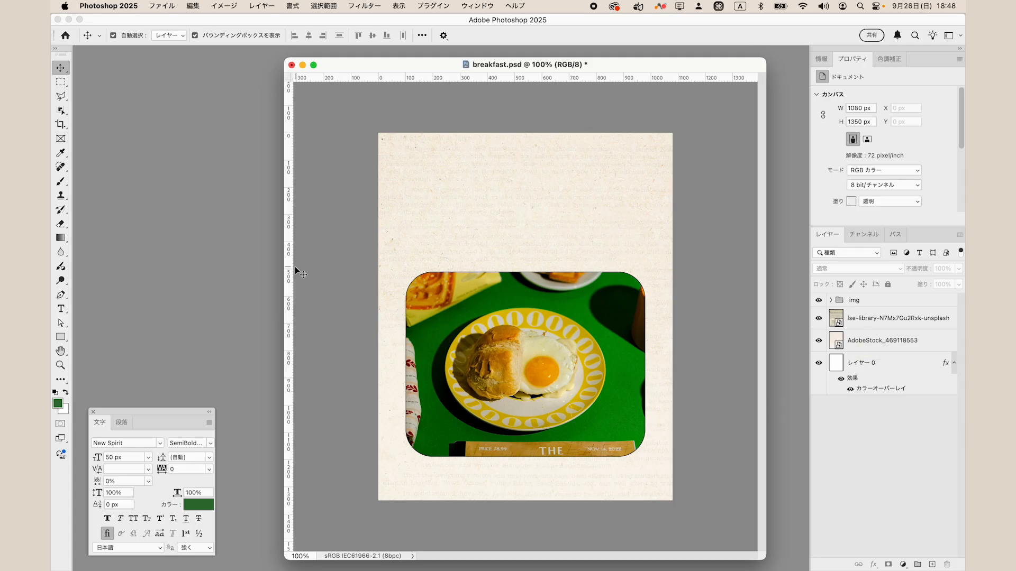
Step: Create a 1080 × 1080 px dark green square and move it to about X 208 px, Y 136 px
left_click(61, 337)
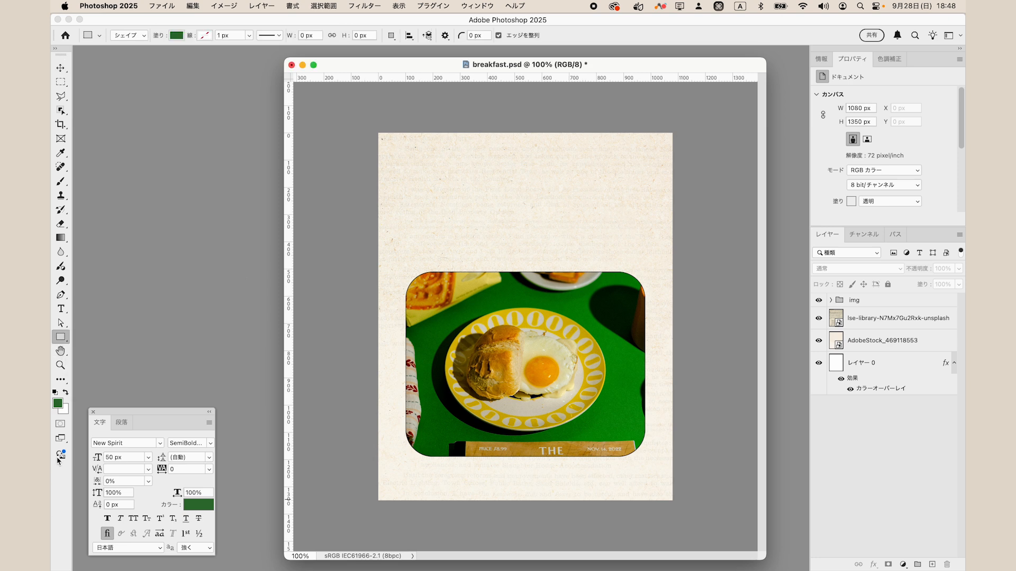
left_click(58, 404)
left_click(868, 345)
left_click(525, 276)
key("Tab")
type("1080")
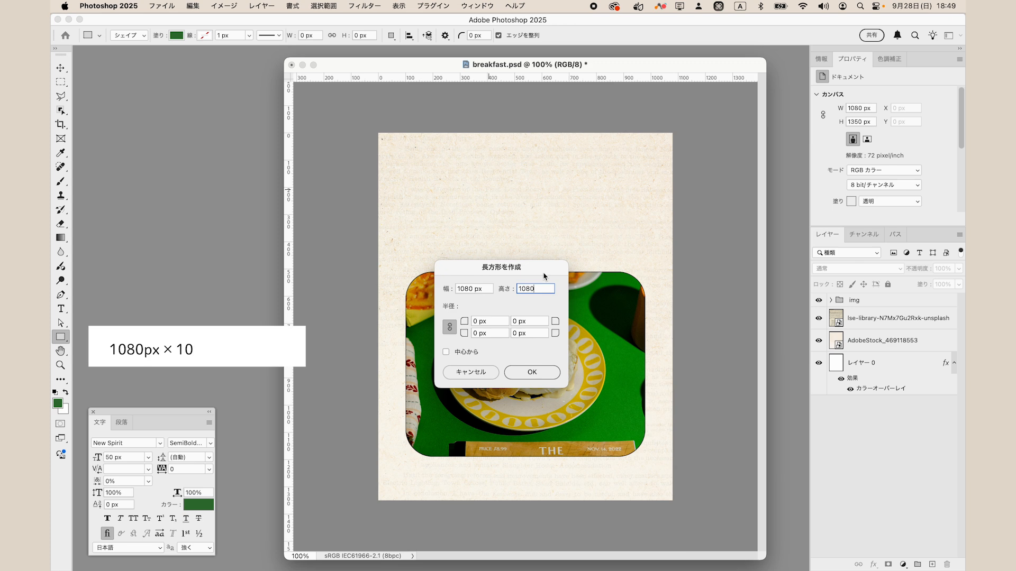
left_click(544, 373)
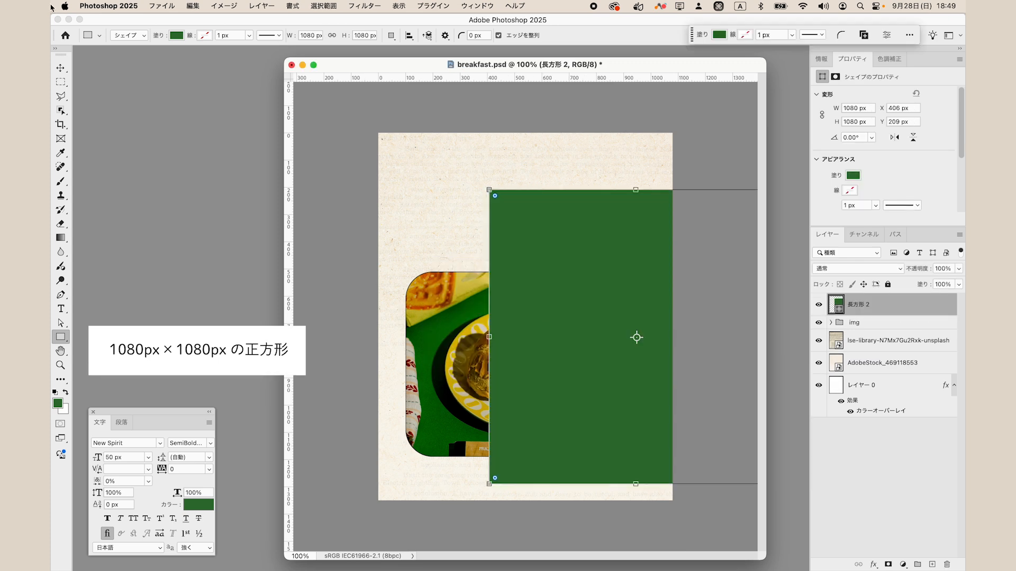
left_click(61, 68)
left_click_drag(561, 223, 506, 203)
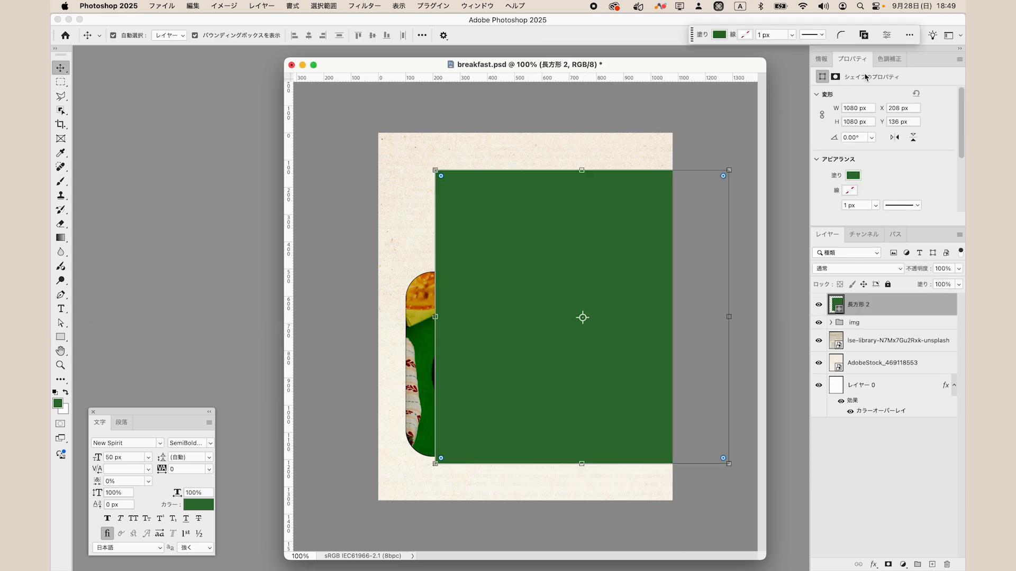
Step: Set the green square's position to X 0 px and Y 0 px
left_click(907, 109)
type("0")
key("Return")
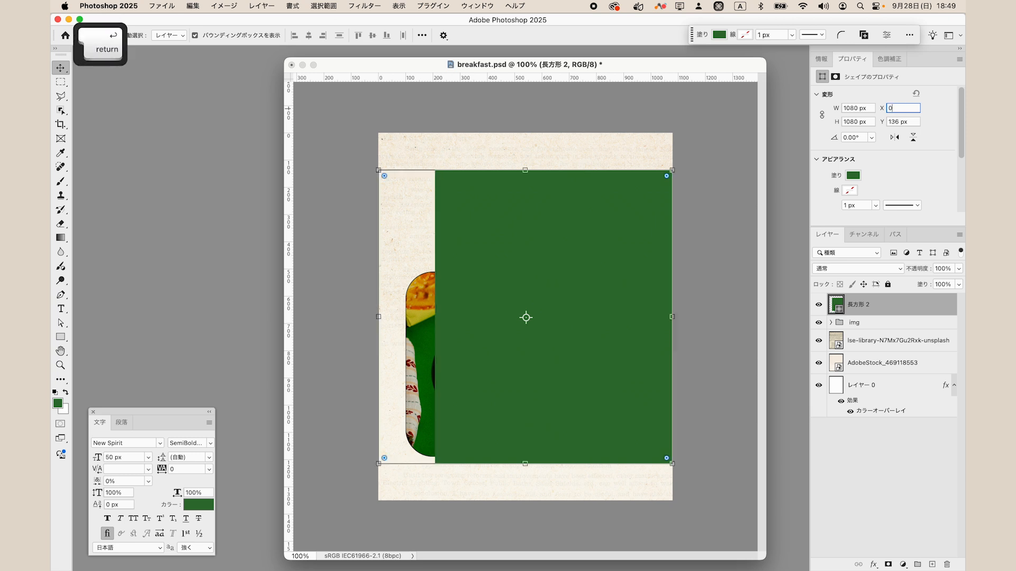
left_click(901, 121)
type("0")
key("Return")
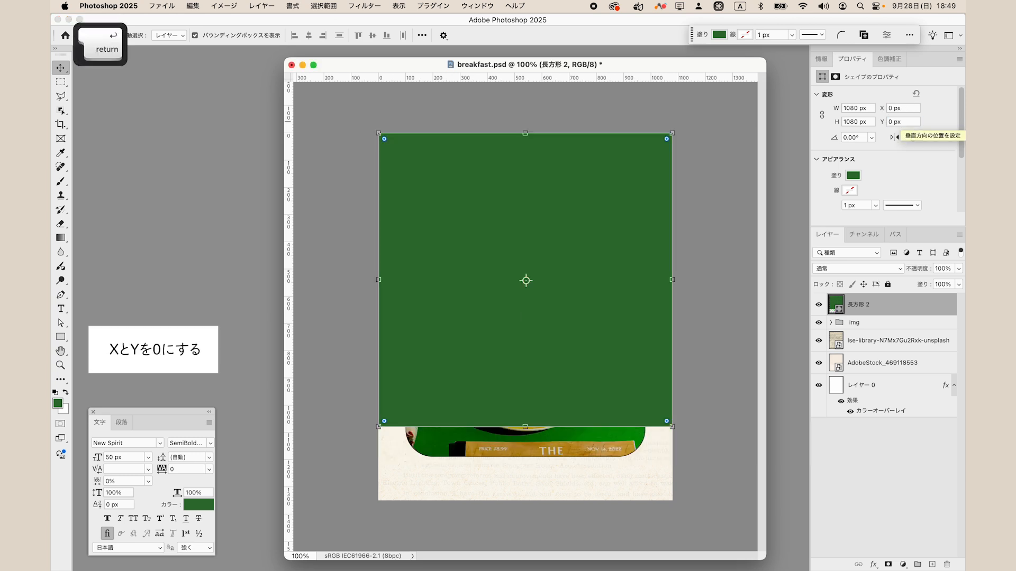
Step: Link the green square's width and height and divide its 1080 px width by 37
left_click(883, 466)
left_click(889, 307)
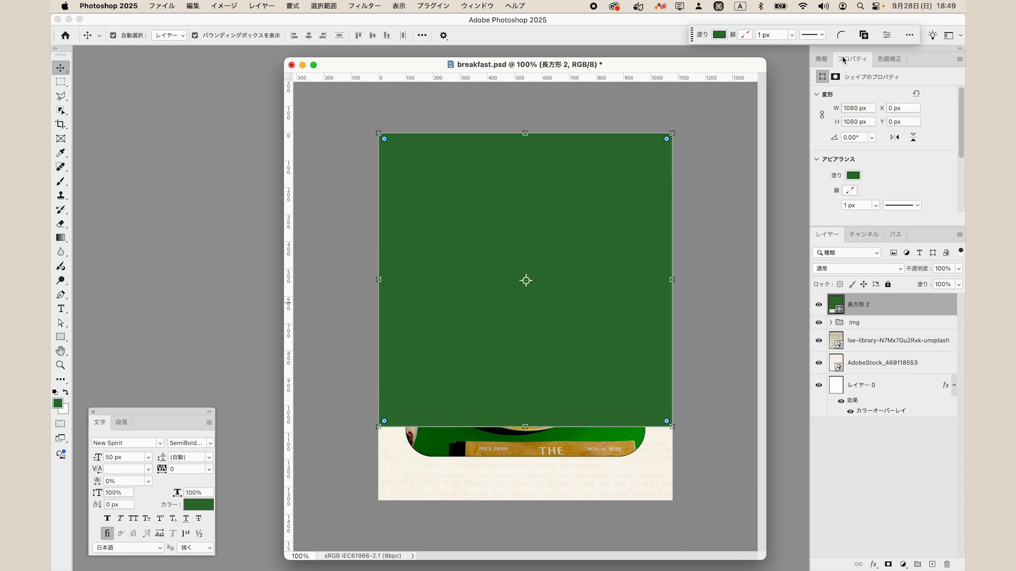
left_click(824, 117)
left_click(862, 108)
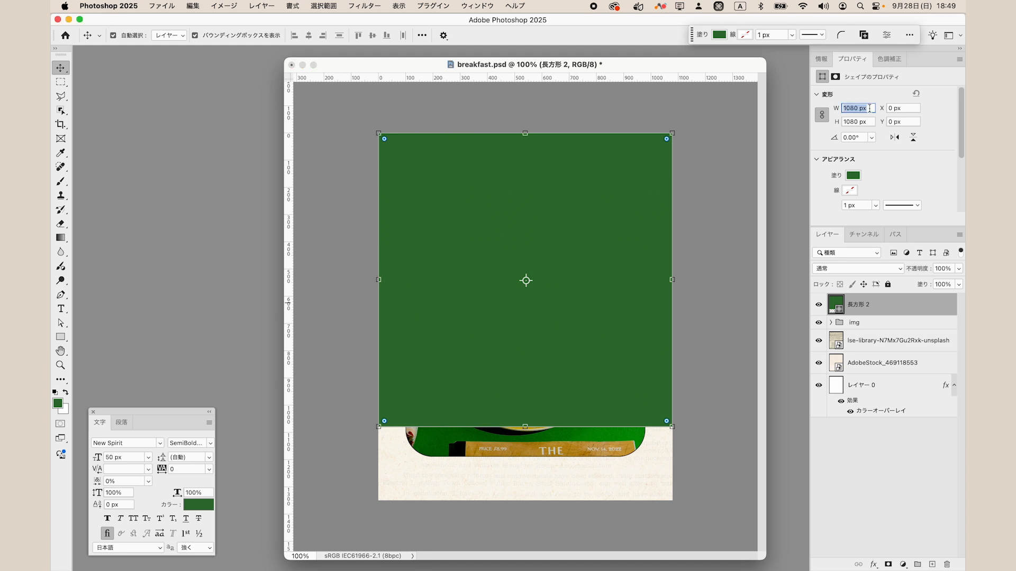
key("Right")
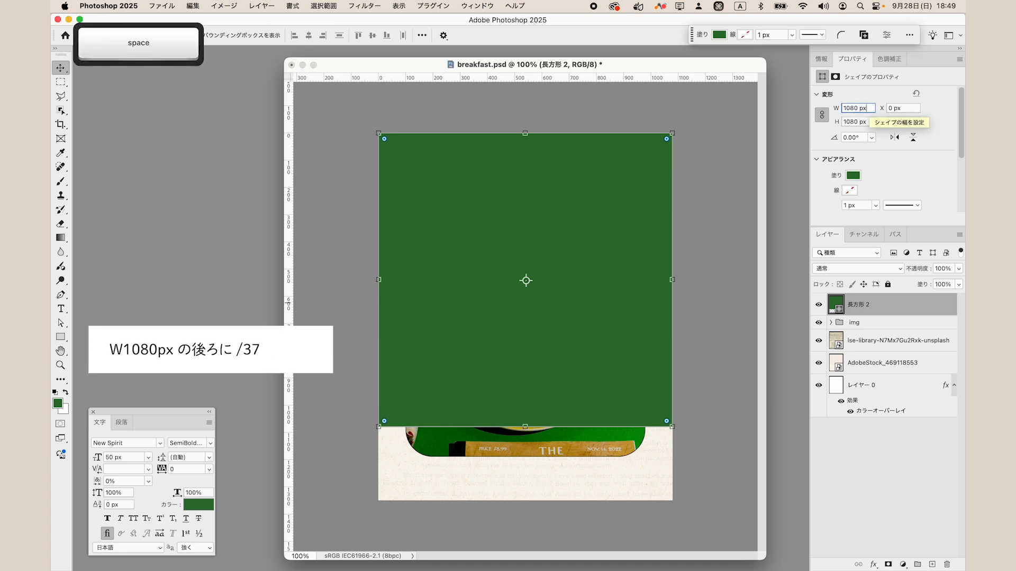
type("/37")
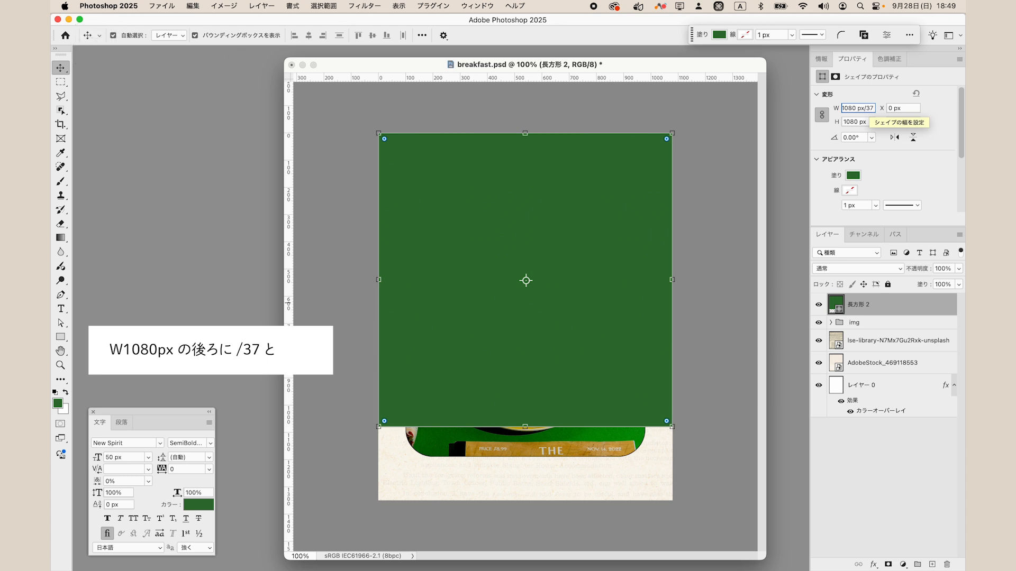
key("Return")
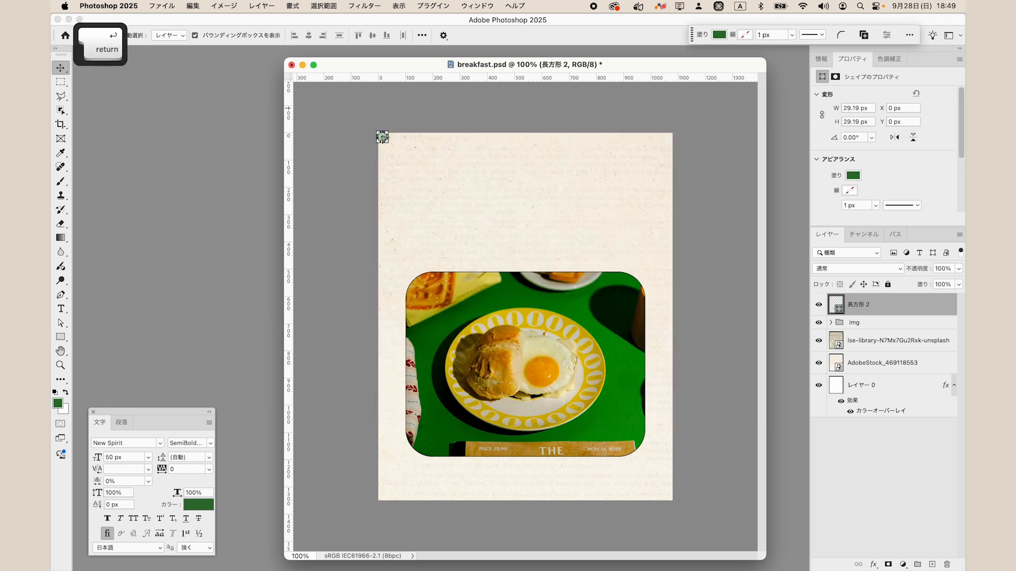
left_click(725, 154)
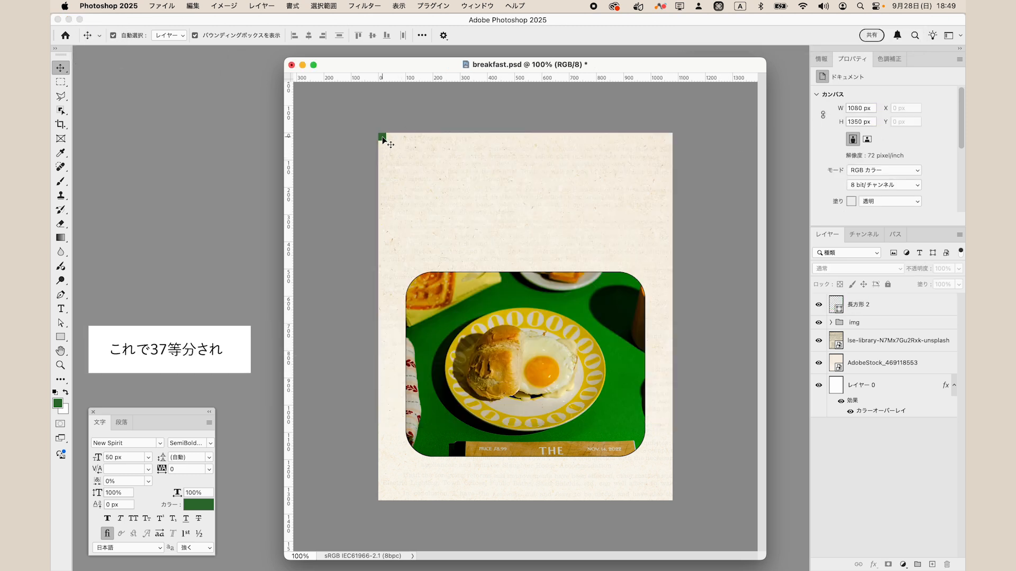
left_click(384, 139)
left_click(700, 195)
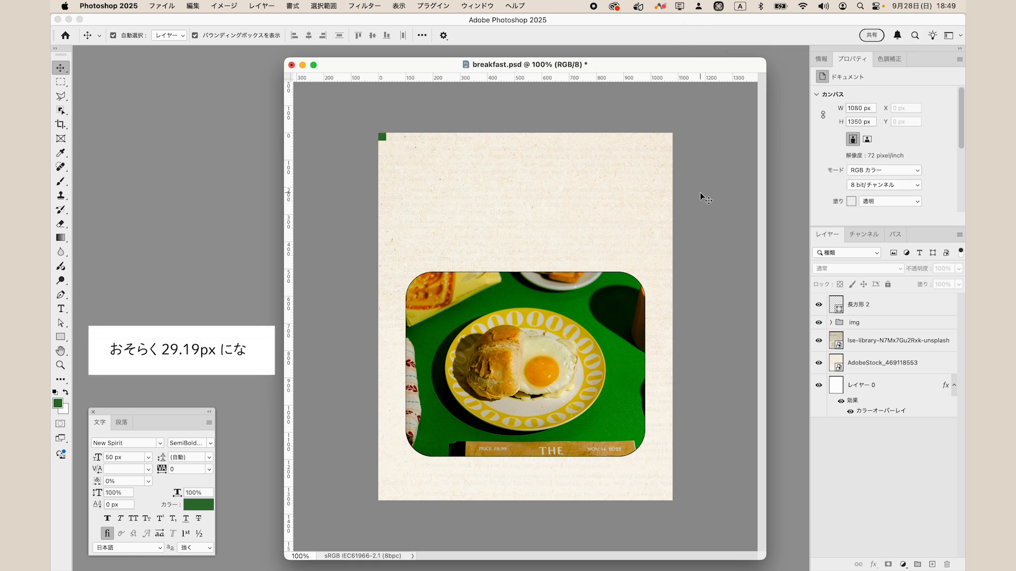
Step: Duplicate the small green square layer 18 times
left_click(895, 310)
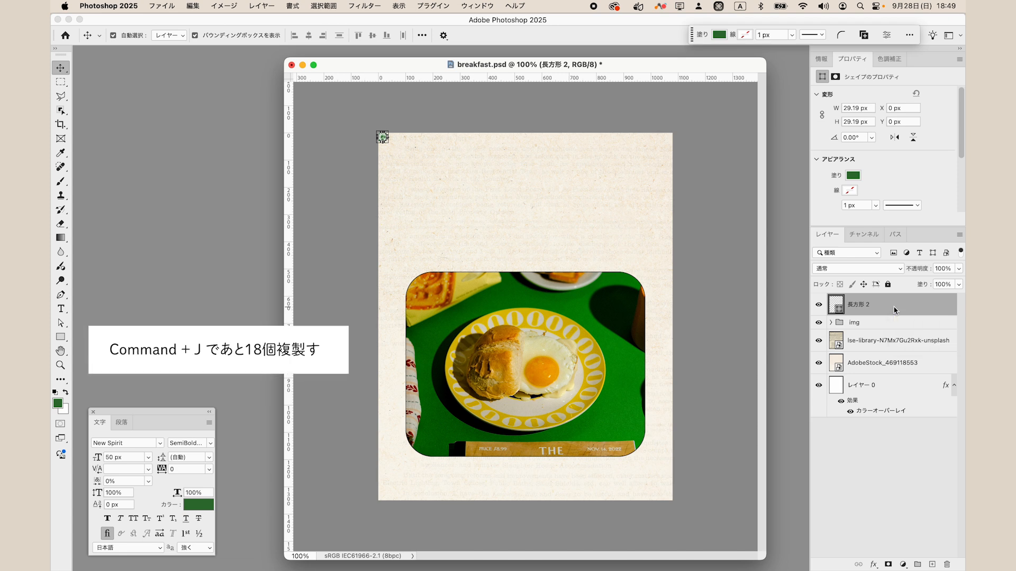
key("super+j")
key("super+j")
key("super+j")
key("super+j")
key("super+j")
key("super+j")
key("super+j")
key("super+j")
key("super+j")
key("super+j")
key("super+j")
key("super+j")
key("super+j")
key("super+j")
key("super+j")
key("super+j")
key("super+j")
key("super+j")
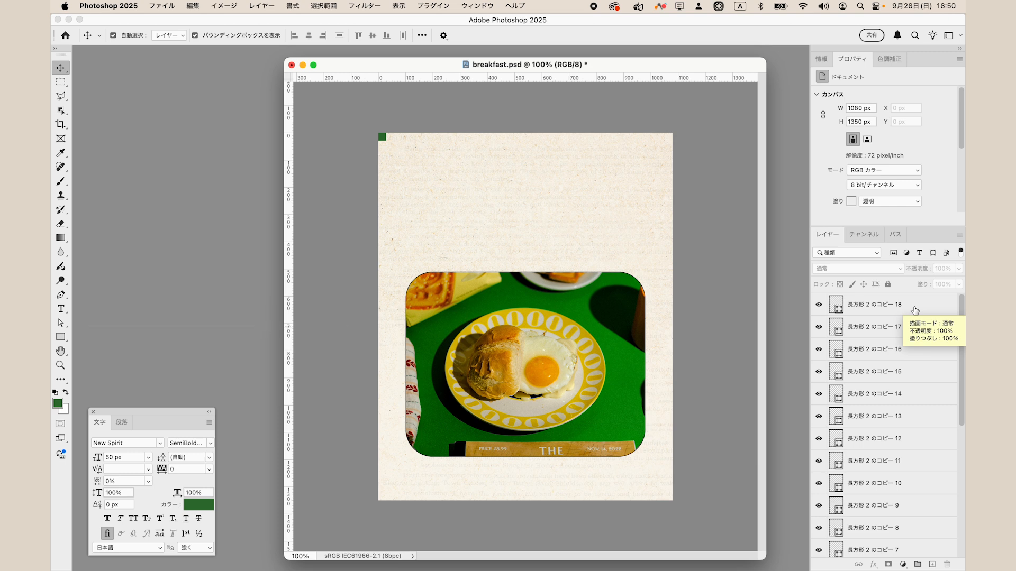
Step: Align the topmost copy of the small green square to the canvas's right edge
left_click(915, 310)
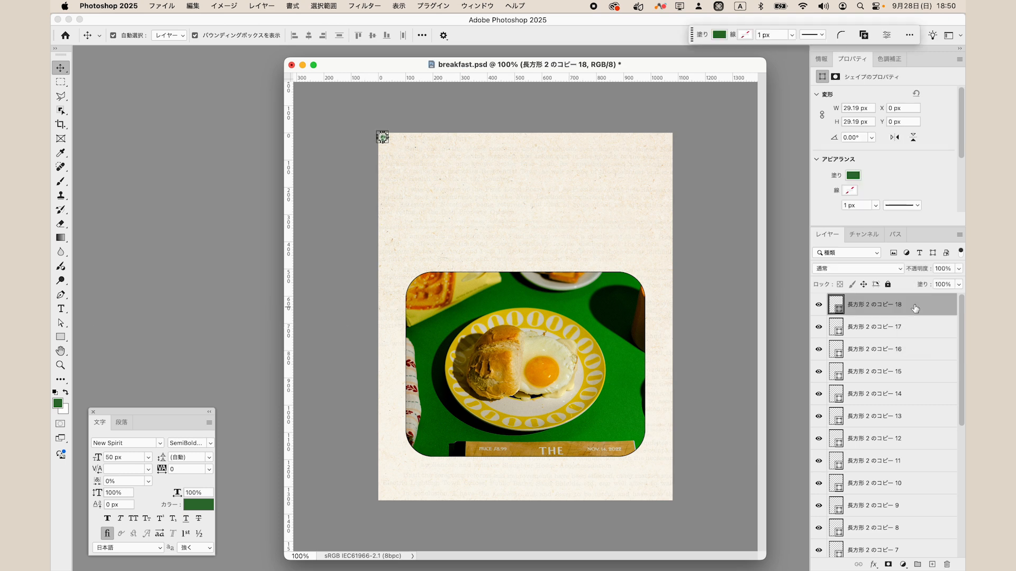
scroll(942, 482, "down", 5)
left_click(898, 533, "super")
left_click(323, 37)
left_click(731, 221)
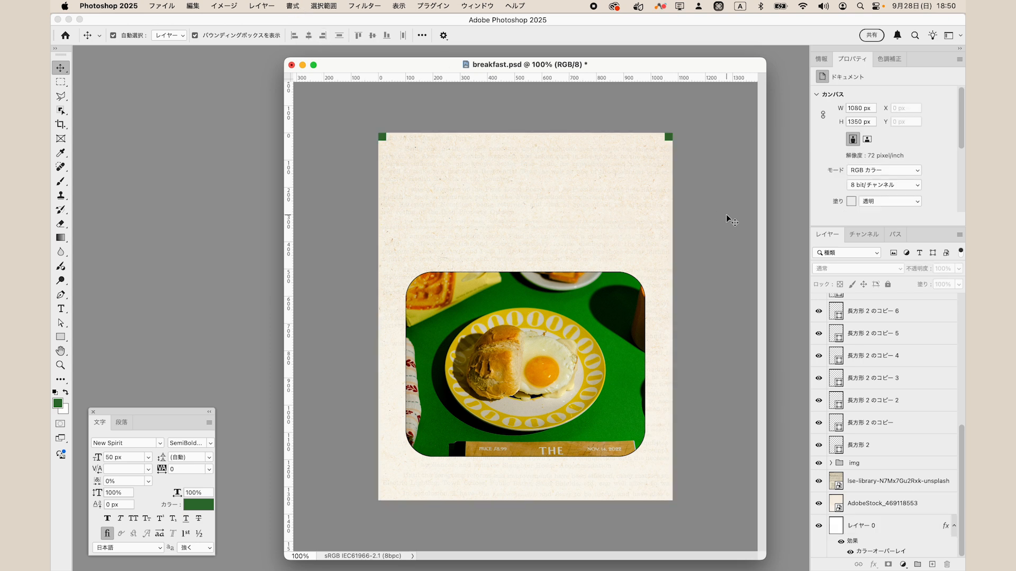
Step: Select all 19 green square layers and distribute them evenly horizontally across the canvas width
left_click(894, 451)
scroll(893, 451, "up", 5)
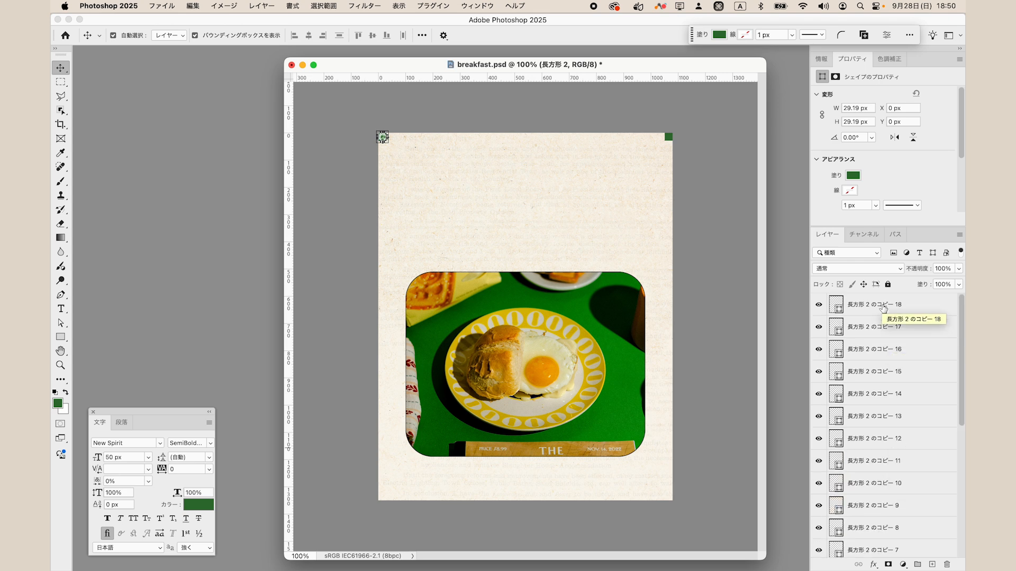
key("shift")
left_click(883, 309, "shift")
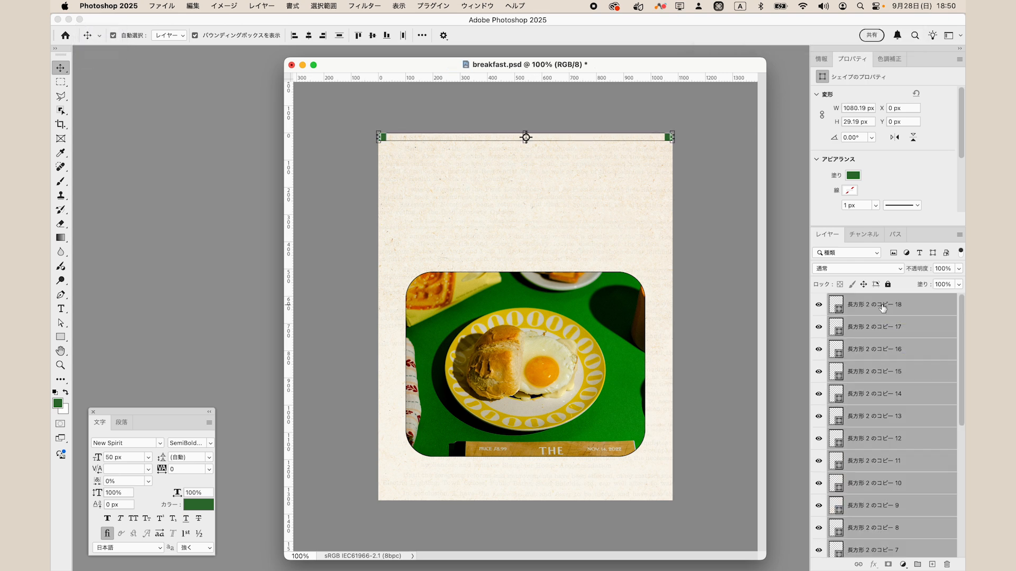
left_click(404, 37)
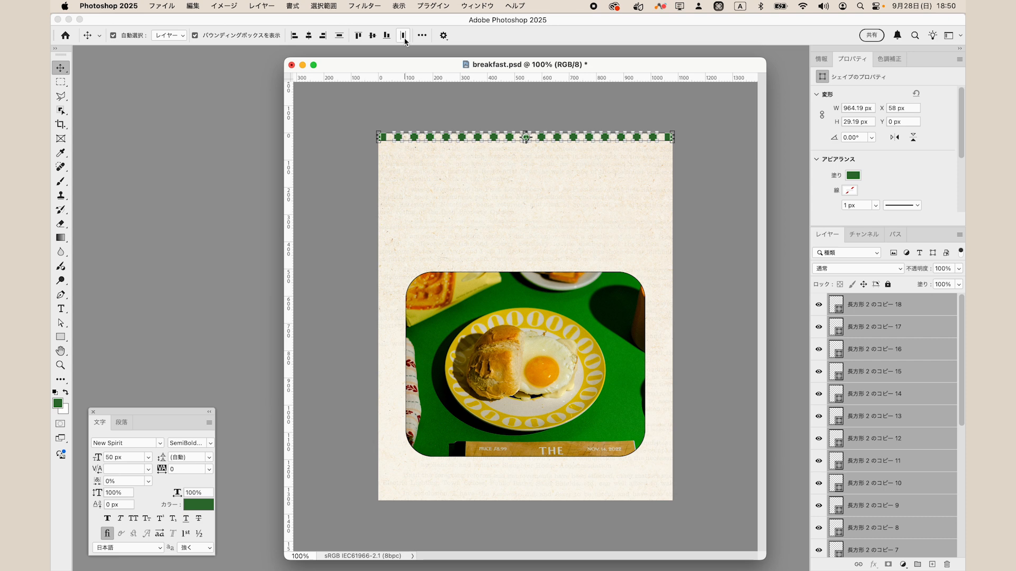
left_click(701, 208)
Step: Group the original green square layer with all 18 of its copies
scroll(889, 447, "down", 10)
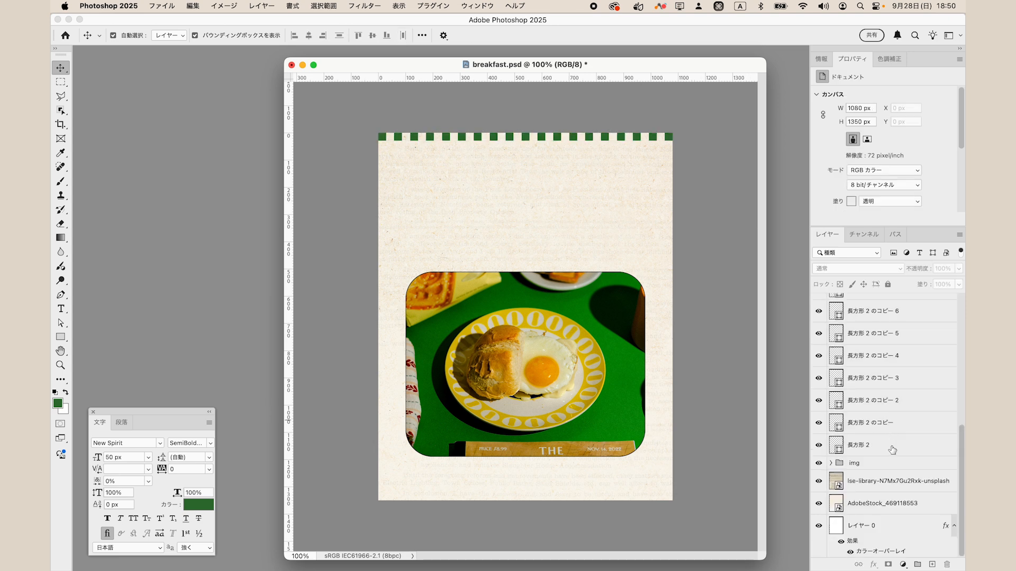
left_click(889, 445)
scroll(941, 418, "up", 10)
left_click(897, 307, "shift")
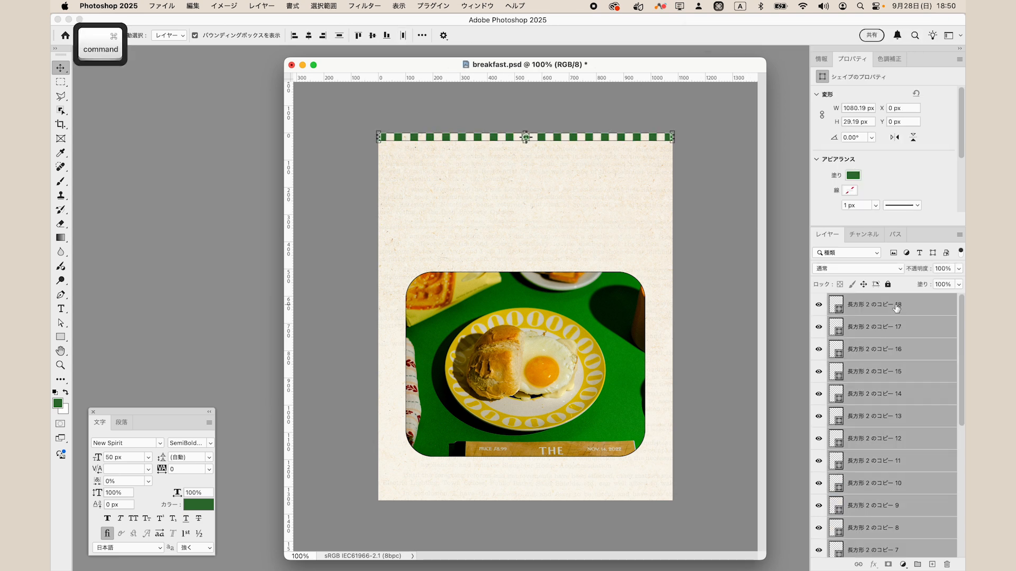
key("super+g")
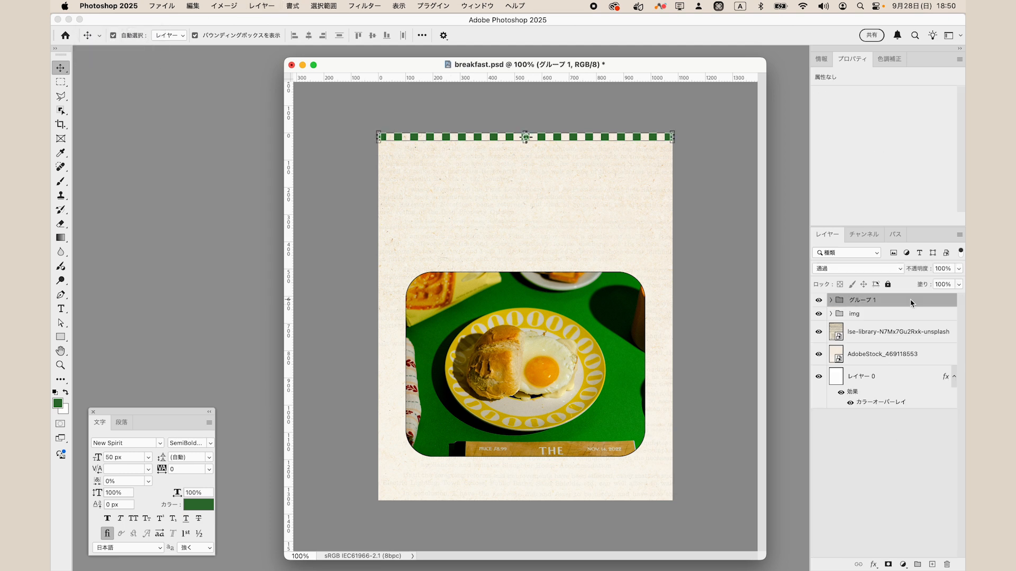
Step: Duplicate the group of squares and move the copy down 29 px, directly beneath the first row
key("super")
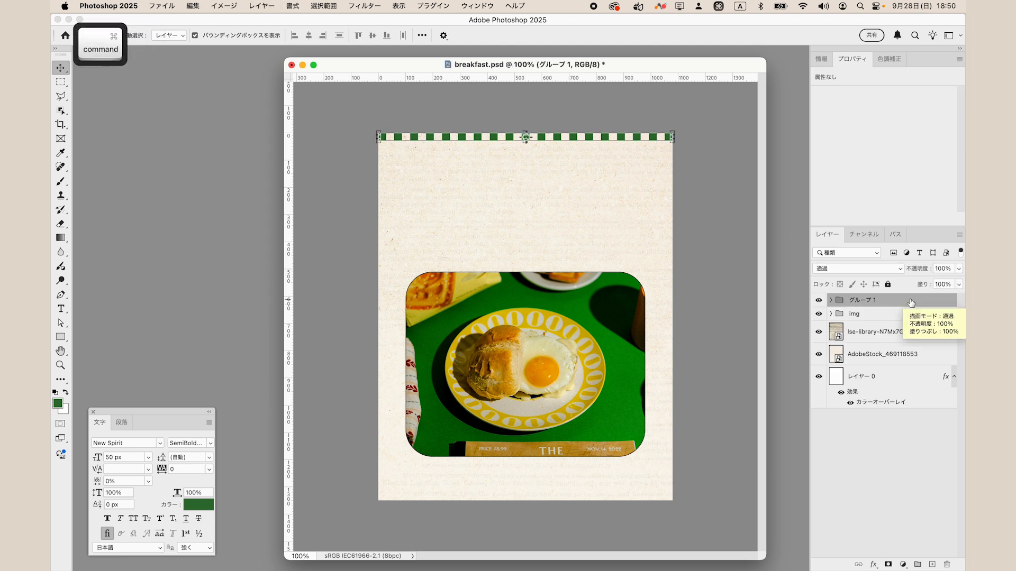
key("super+j")
key("shift")
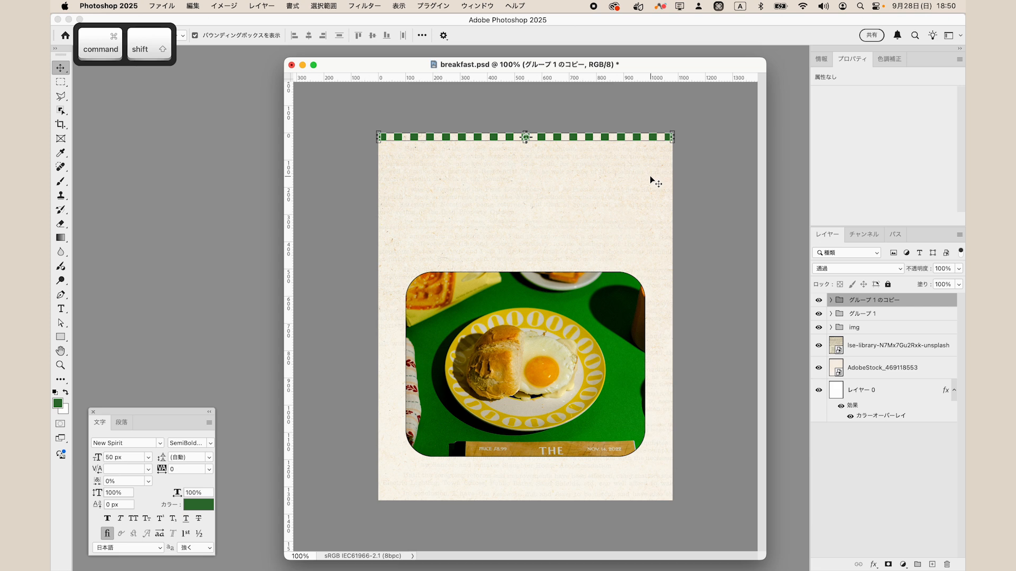
key("shift+super+semicolon")
key("shift+super+semicolon")
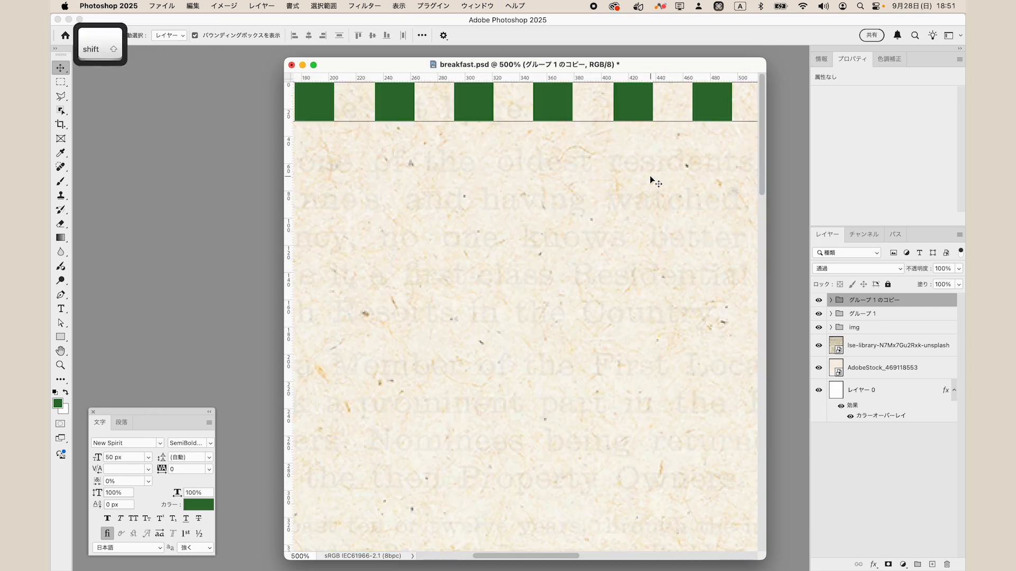
key("shift+super+semicolon")
key("shift+super+semicolon")
key("shift+super+semicolon")
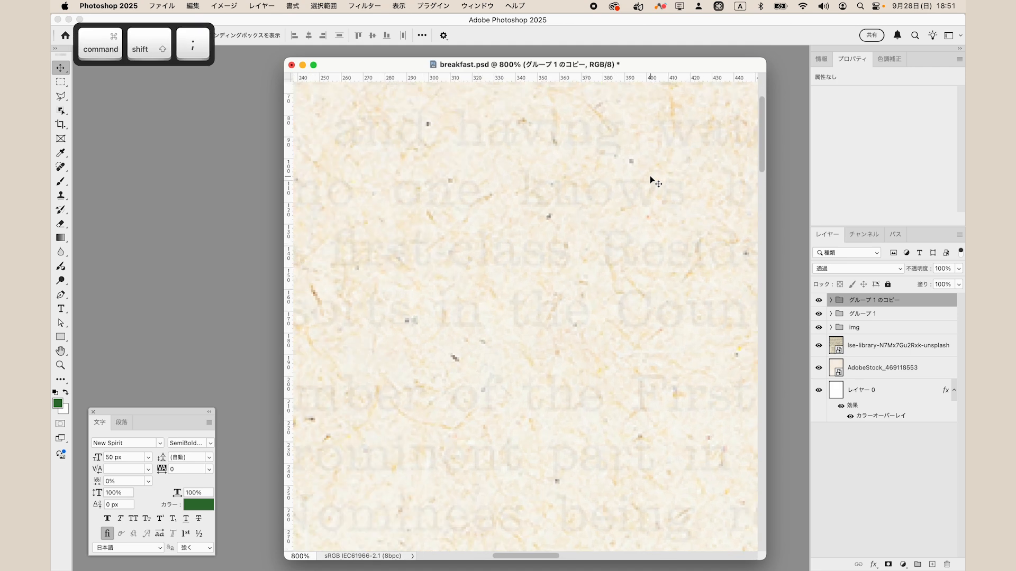
scroll(646, 177, "up", 4)
key("Up")
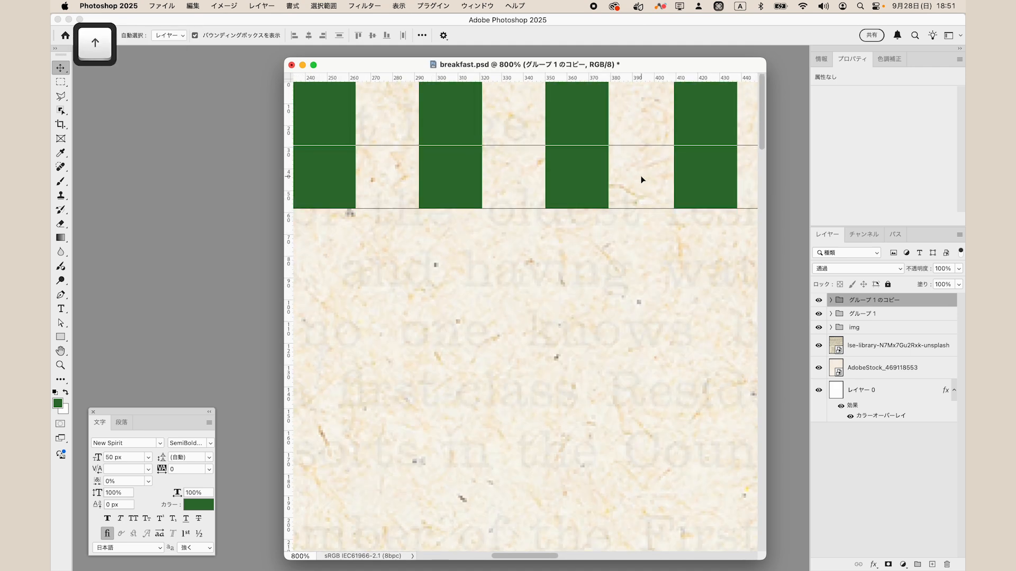
Step: Shift the duplicated row of squares 29 px to the right so the two rows alternate as a checkerboard
left_click(868, 447)
left_click(882, 300)
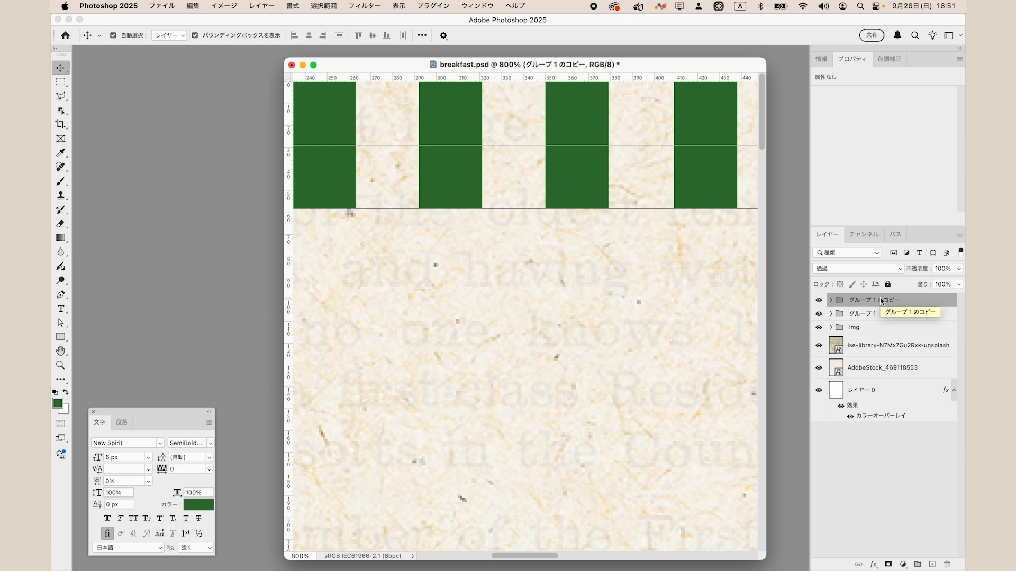
key("shift")
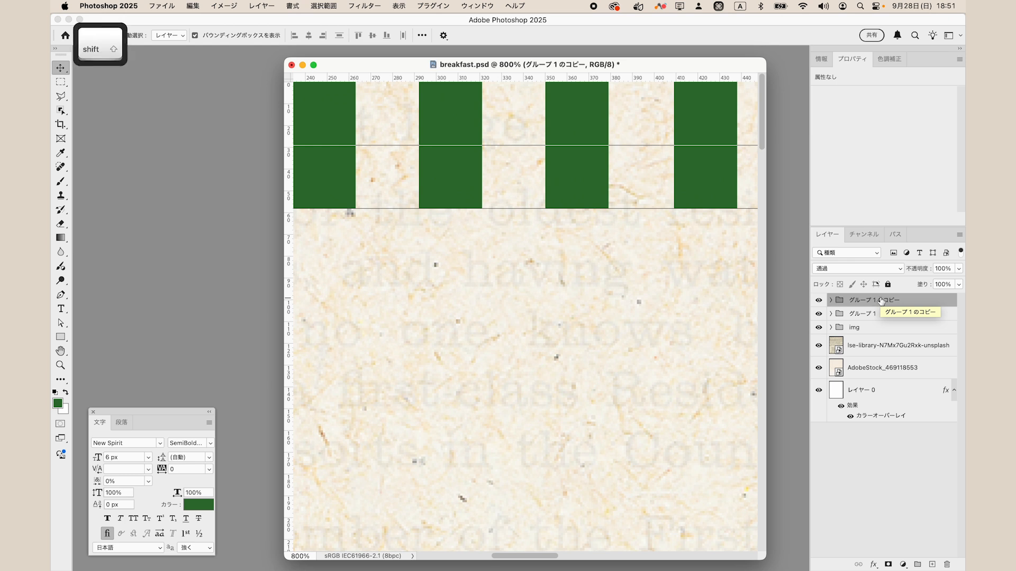
key("shift+Right")
key("shift+Right")
key("shift+Right")
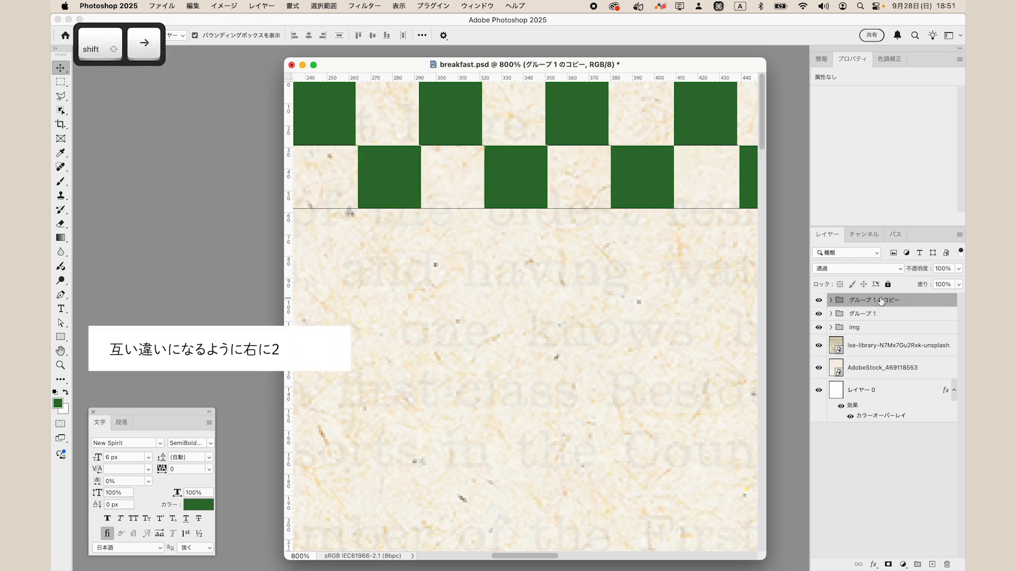
key("Left")
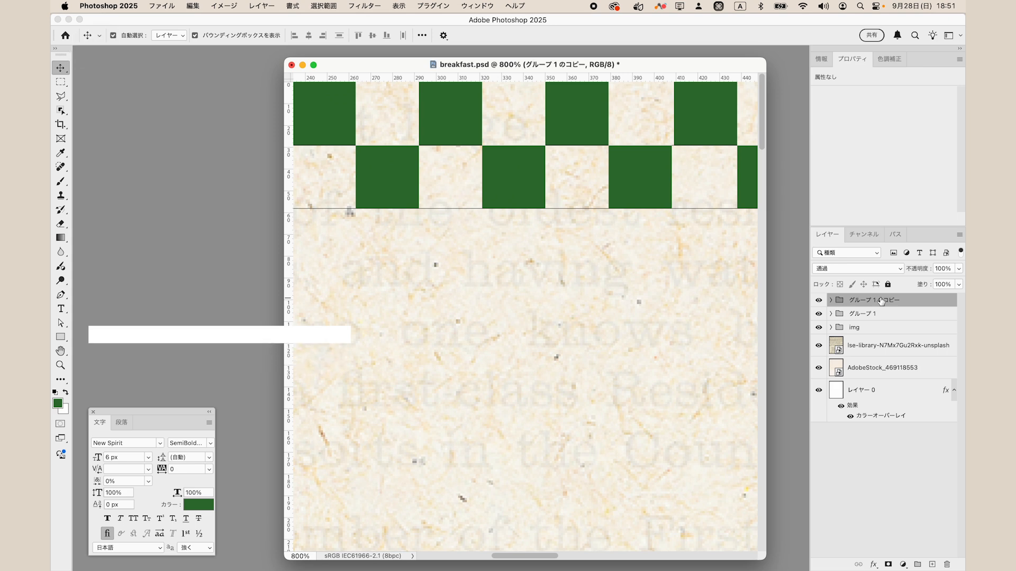
key("super+minus")
key("super+minus")
key("super+minus")
key("super+minus")
key("super+minus")
key("super+minus")
key("super+minus")
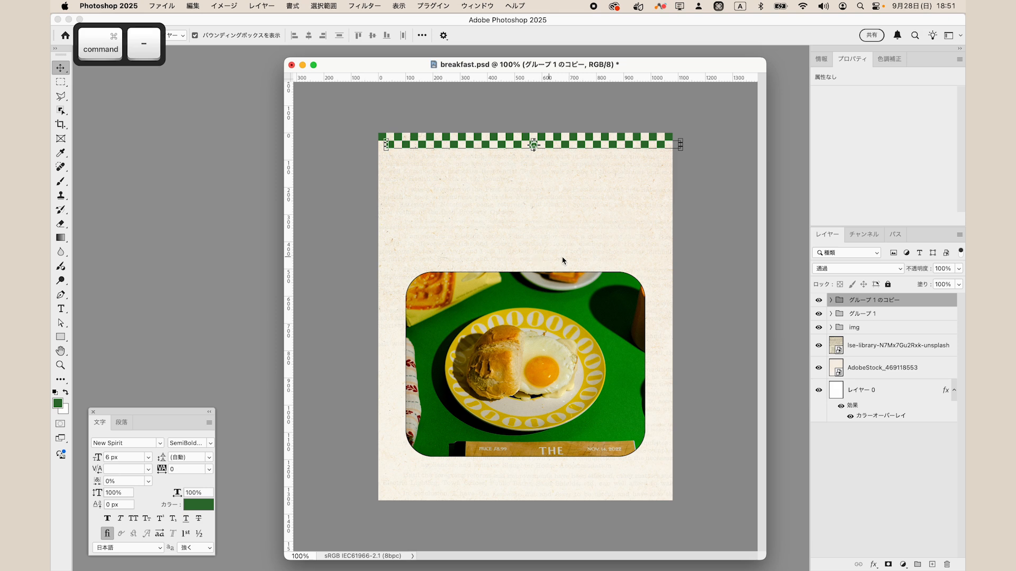
left_click(734, 265)
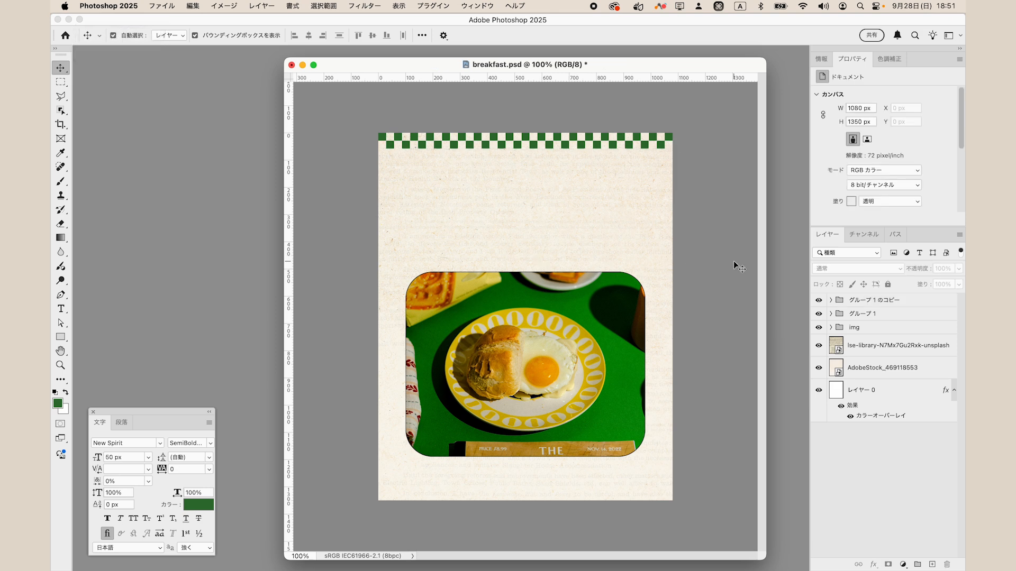
Step: Delete the second row's last square, which lies outside the canvas's right edge, and collapse the group
left_click(880, 300)
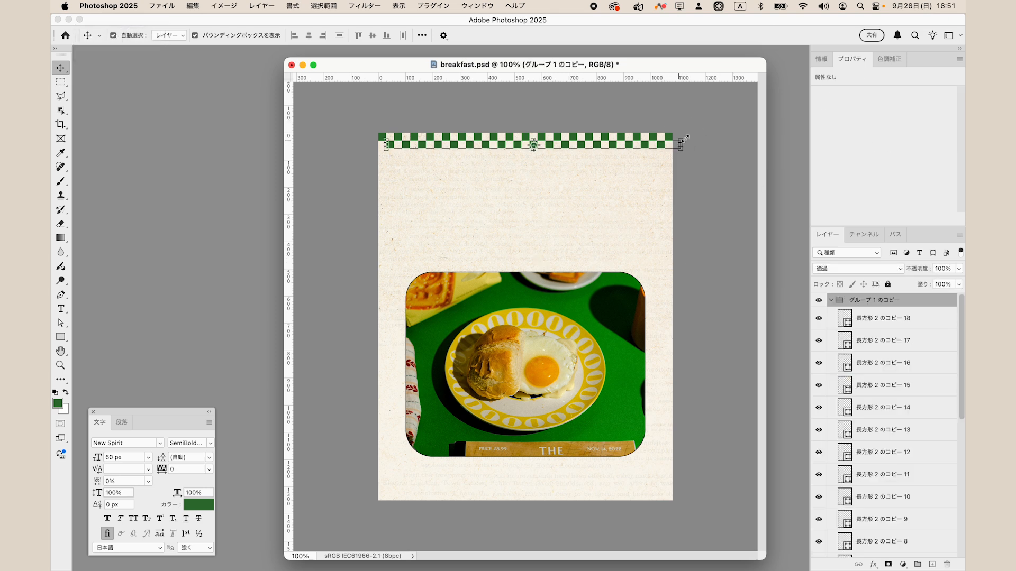
left_click(901, 320)
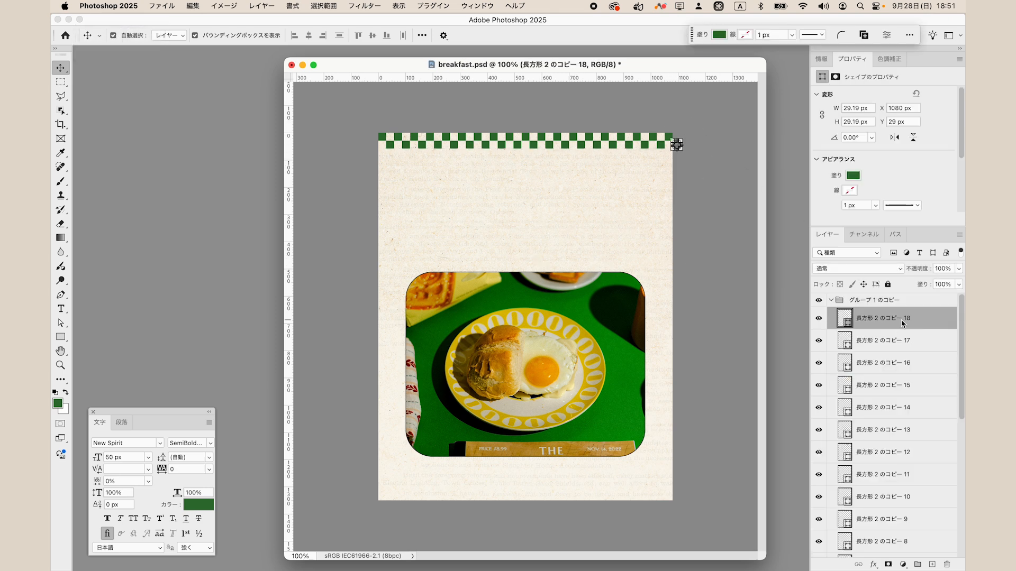
key("BackSpace")
left_click(723, 183)
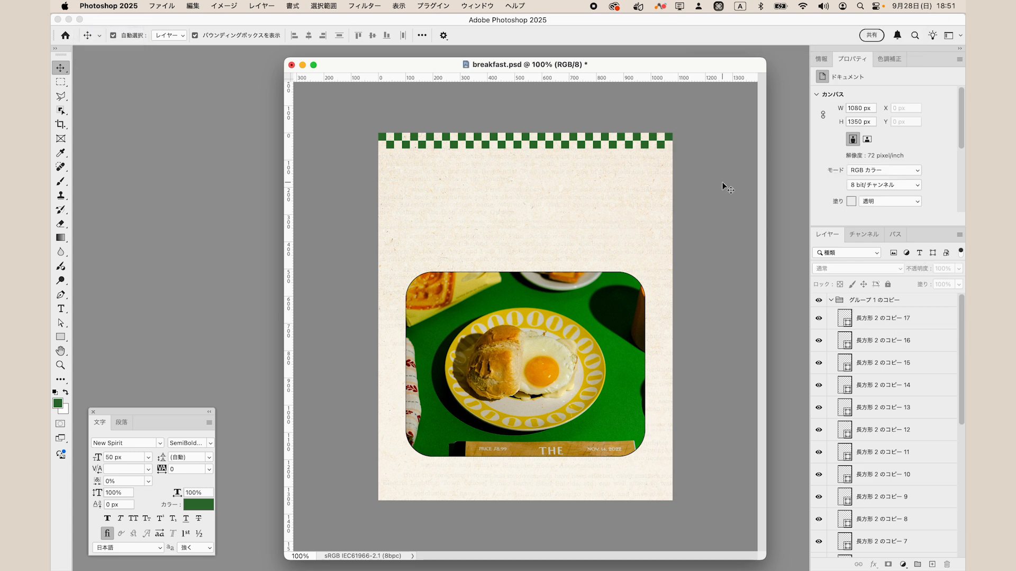
left_click(832, 300)
Step: Group the two rows of squares together and name the group "checkered"
left_click(883, 313)
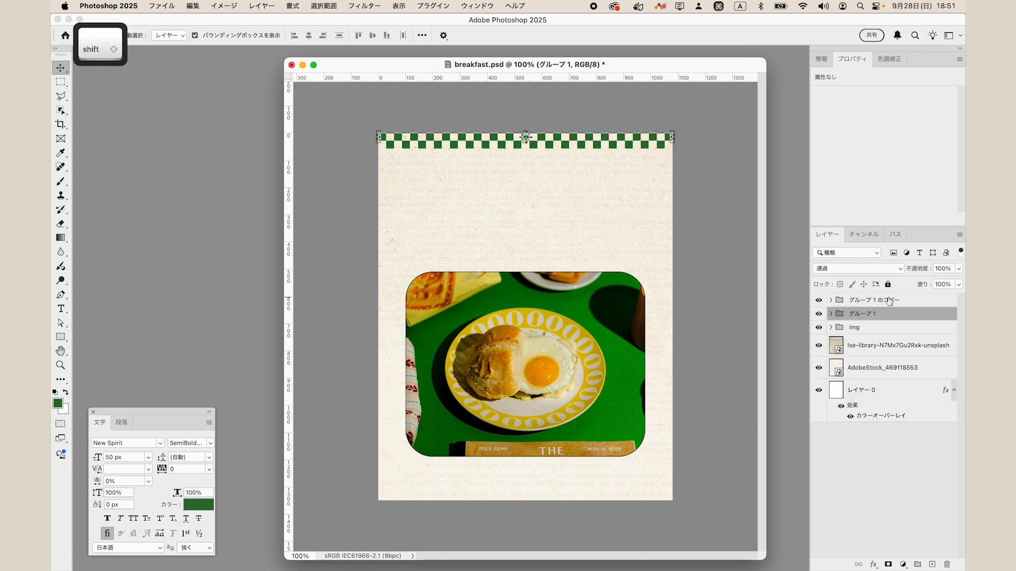
left_click(890, 301, "shift")
key("super+g")
double_click(860, 300)
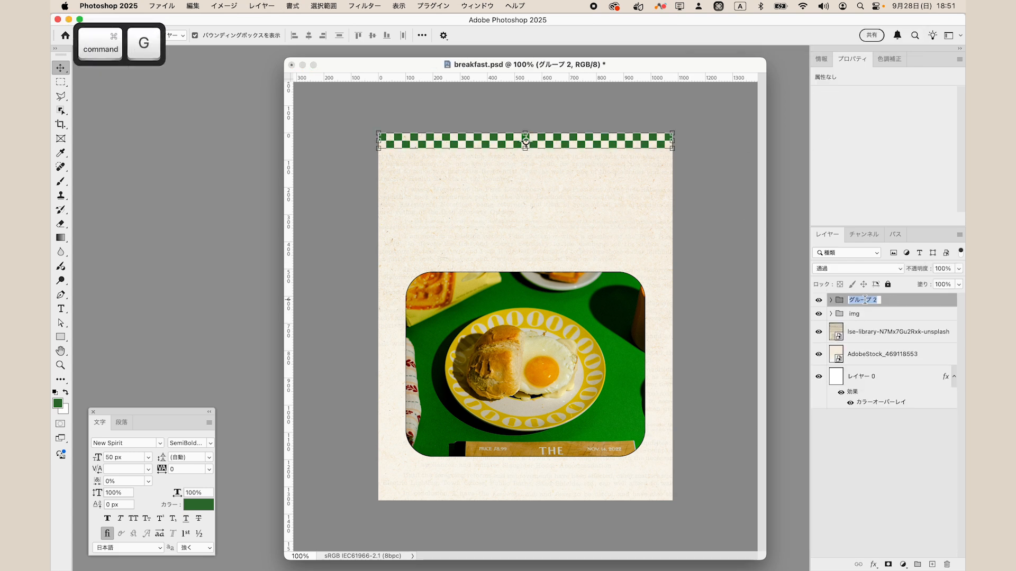
type("checkered")
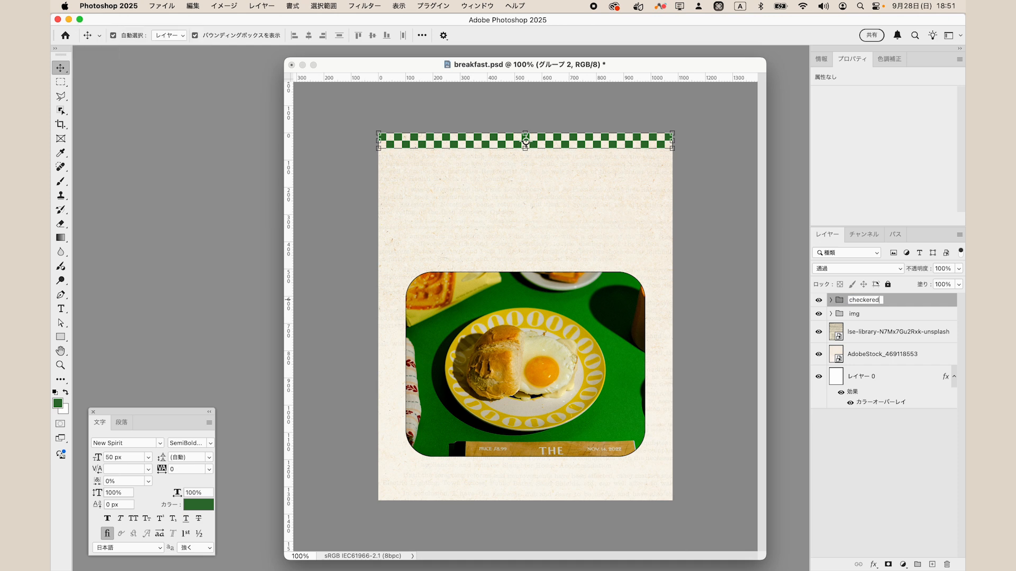
left_click(891, 454)
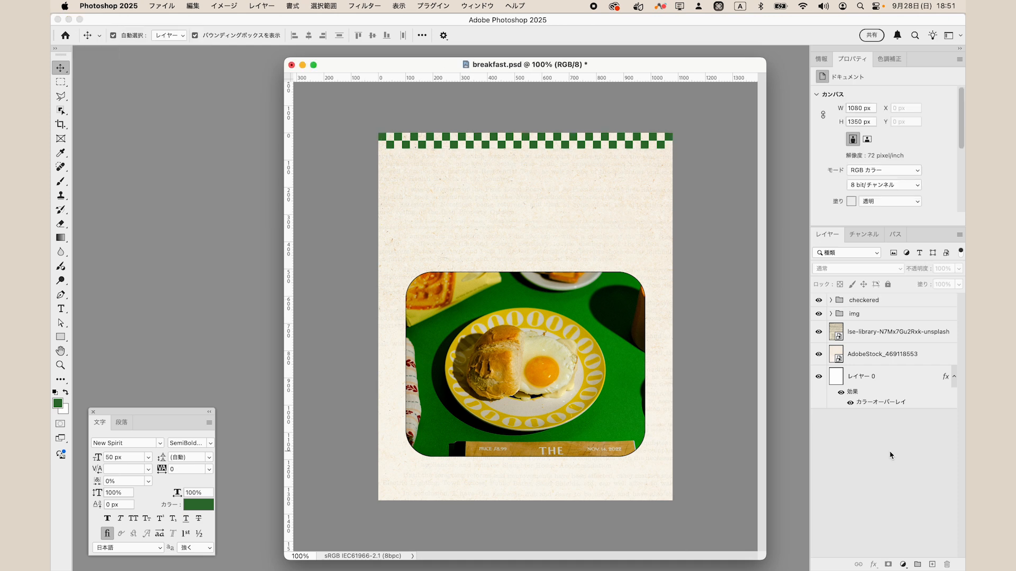
Step: Duplicate the checkered group and align the copy to the bottom edge of the canvas-sized レイヤー 0
left_click(917, 302)
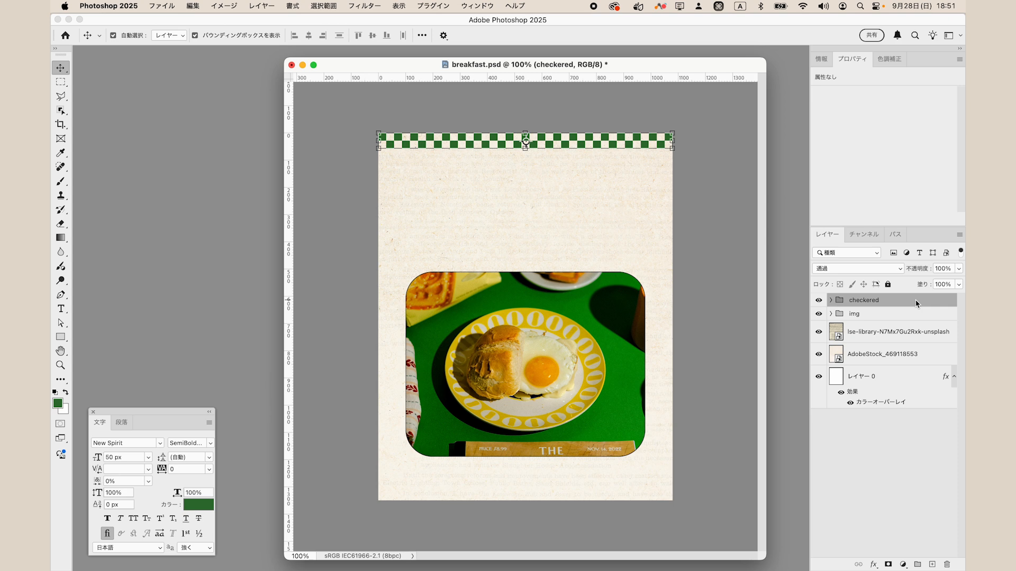
key("super+j")
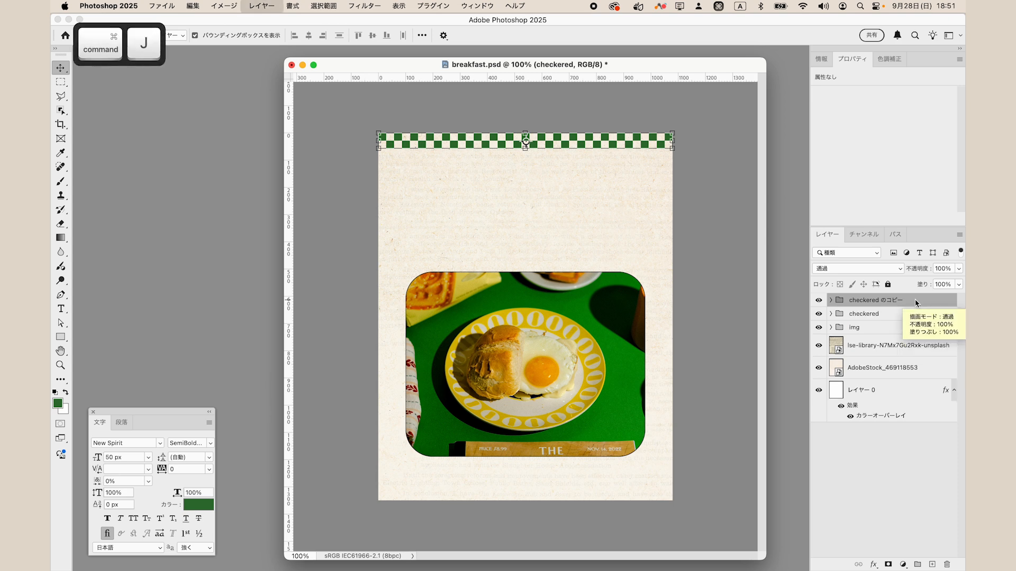
left_click(881, 396, "super")
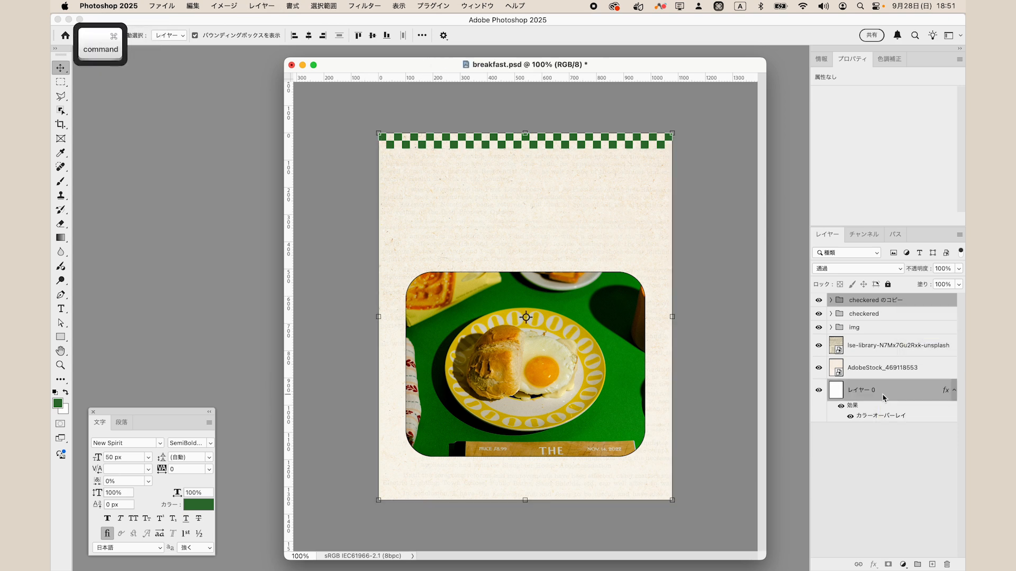
left_click(387, 36)
left_click(863, 460)
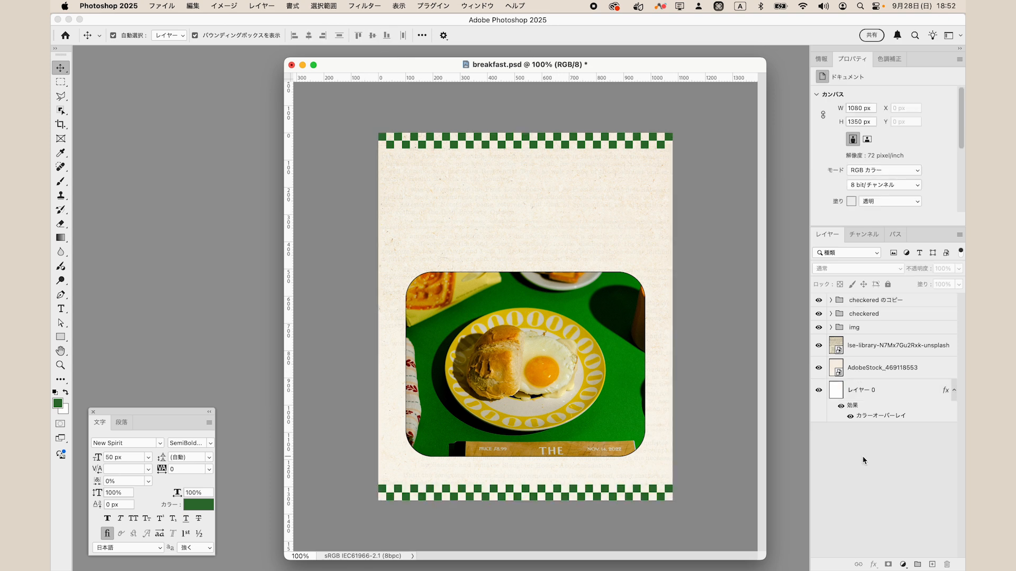
Step: Flip the copied checkered border along the canvas's bottom edge vertically
left_click(869, 302)
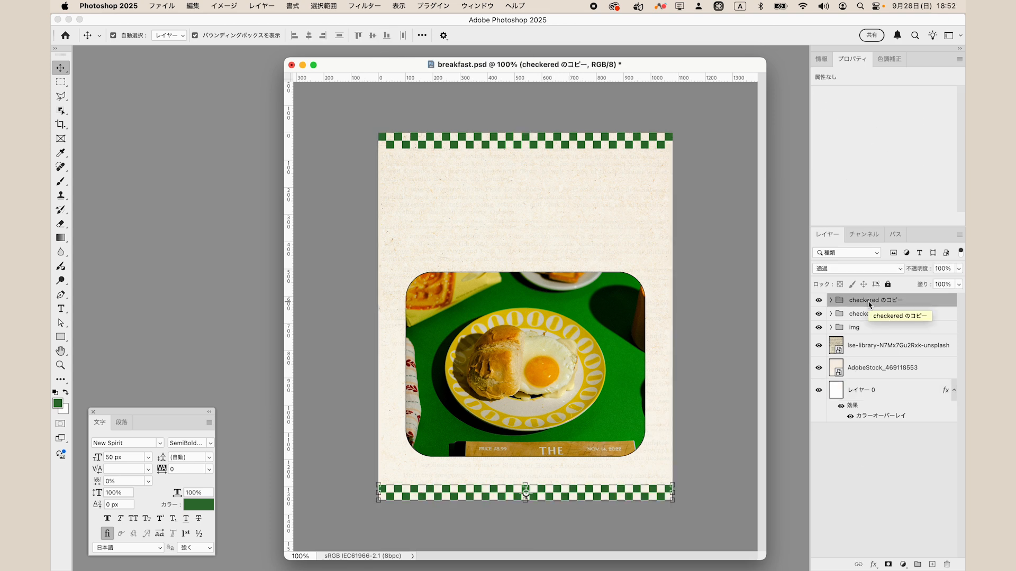
left_click(192, 6)
mouse_move(318, 266)
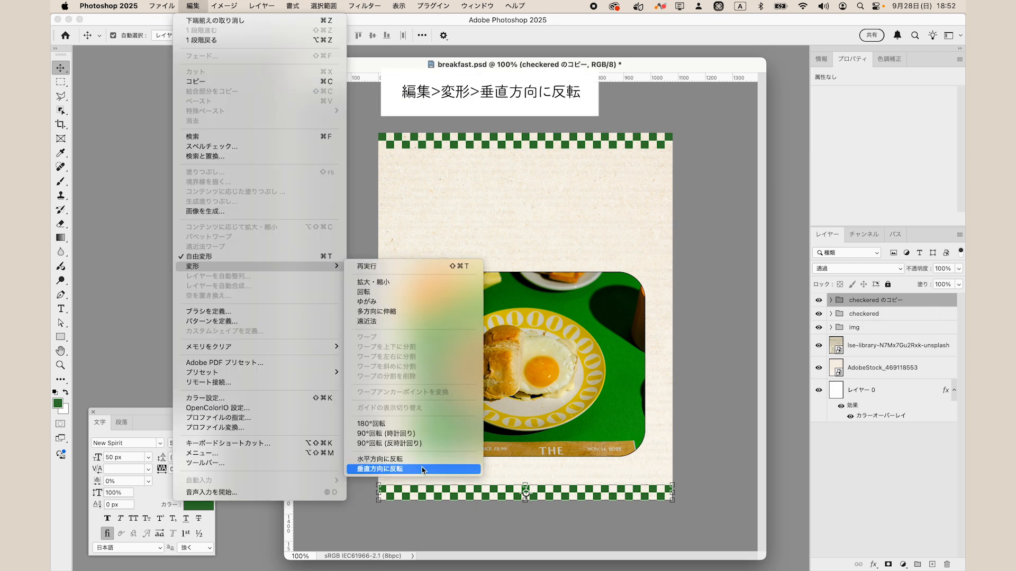
left_click(423, 470)
left_click(878, 483)
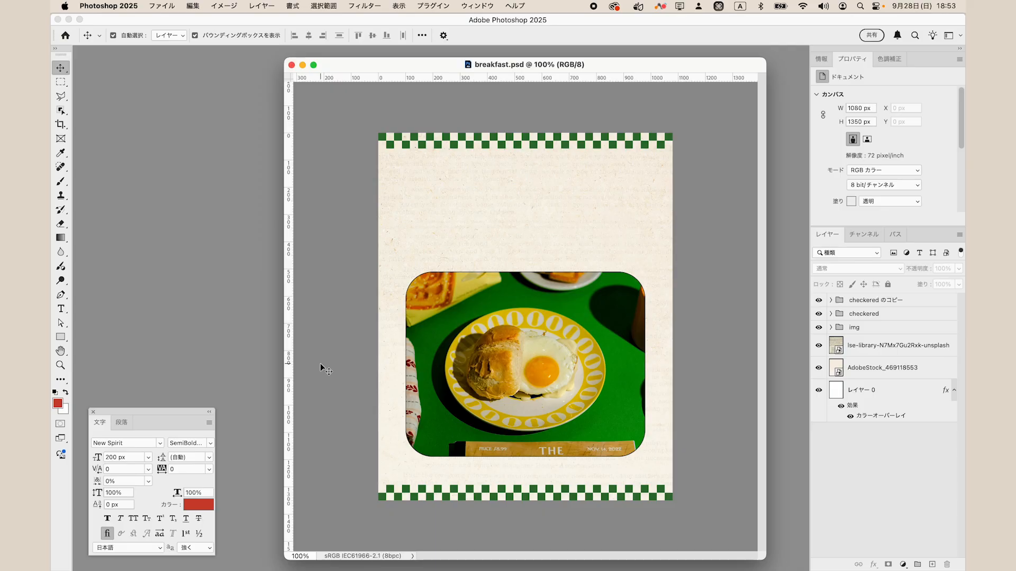
Step: Add the title "Breakfast" above the photo in New Spirit SemiBold Condensed, 200 px, kerning 0, tracking 0, colour #cc402e
key("t")
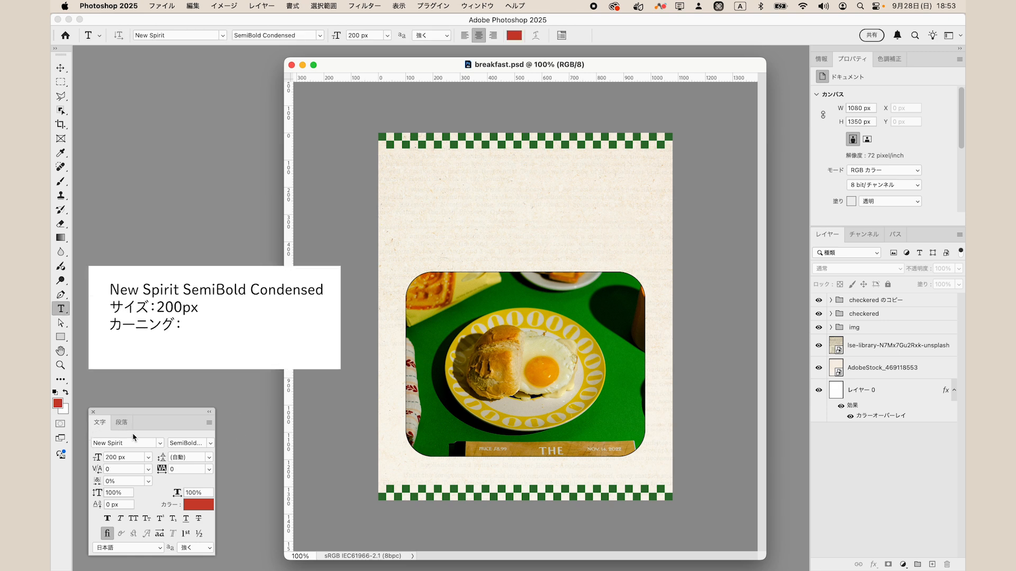
left_click(210, 447)
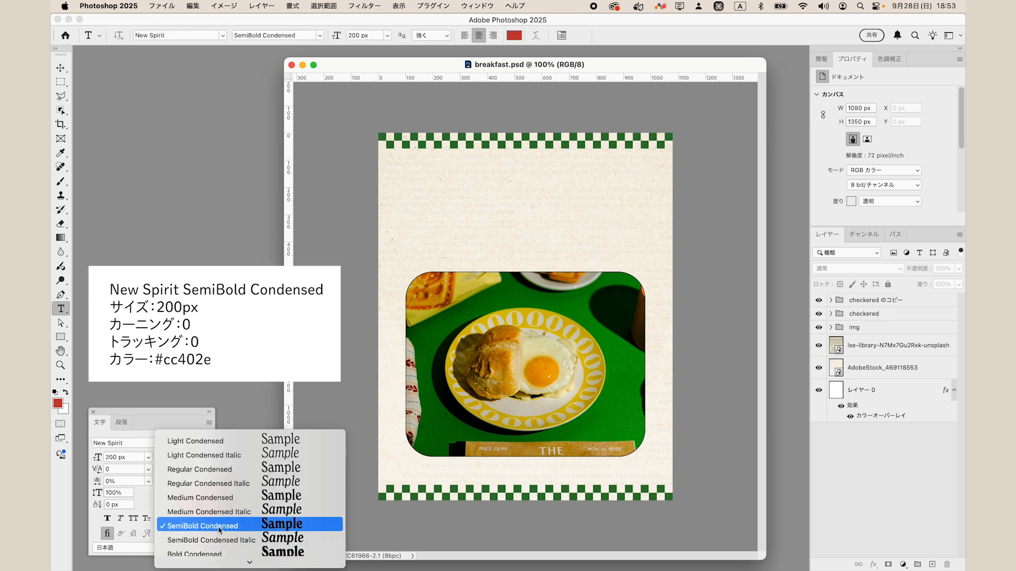
left_click(241, 526)
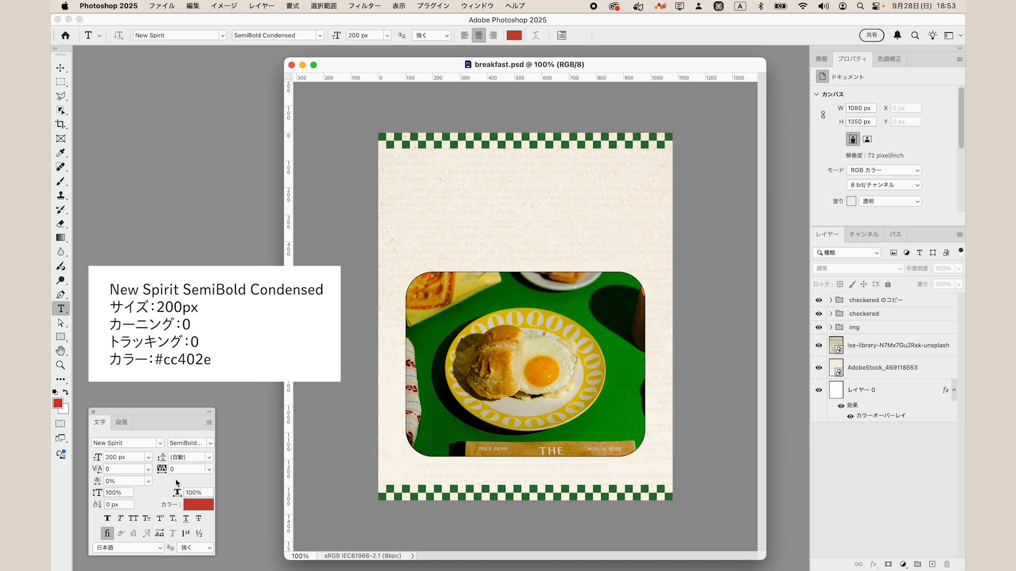
left_click(198, 505)
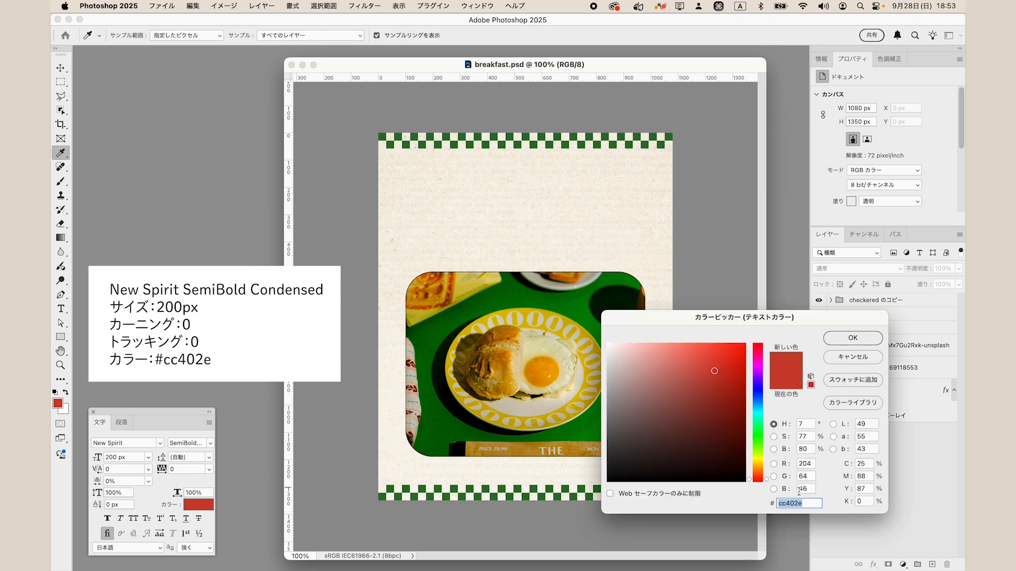
key("Return")
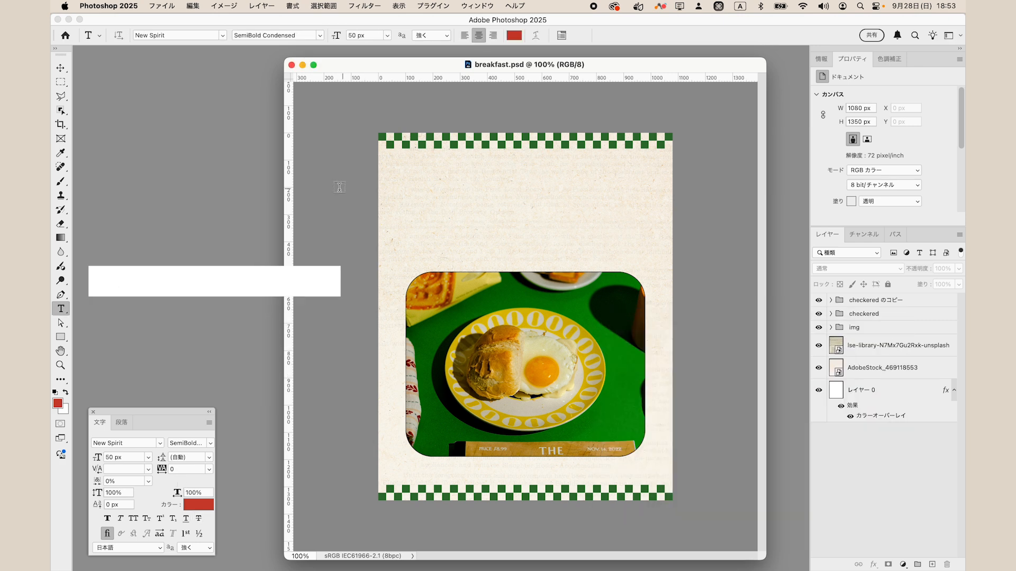
left_click_drag(486, 173, 585, 205)
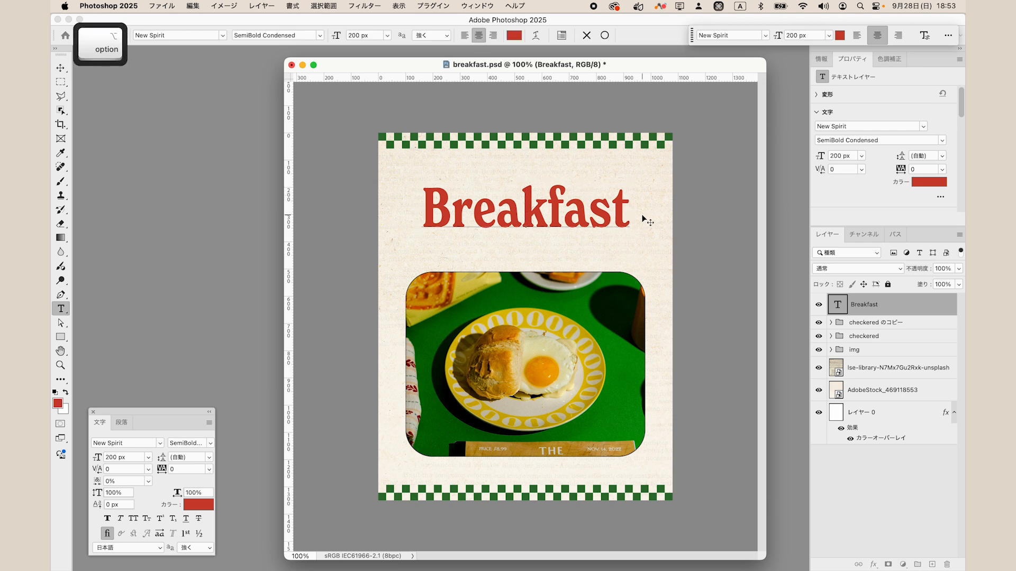
Step: Tighten the kerning between individual letter pairs of the Breakfast title, including the final "s" and "t", and commit the text
key("alt+Left")
key("alt+Left")
key("Right")
key("alt+Left")
key("alt+Left")
key("Right")
key("Right")
key("Right")
key("Right")
key("Right")
key("Right")
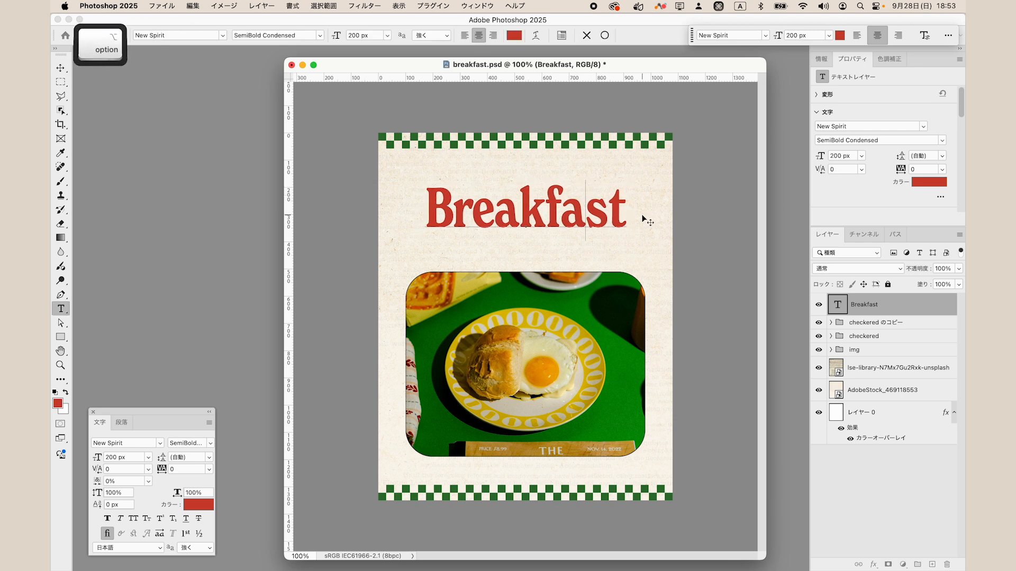
key("alt+Left")
key("alt+Left")
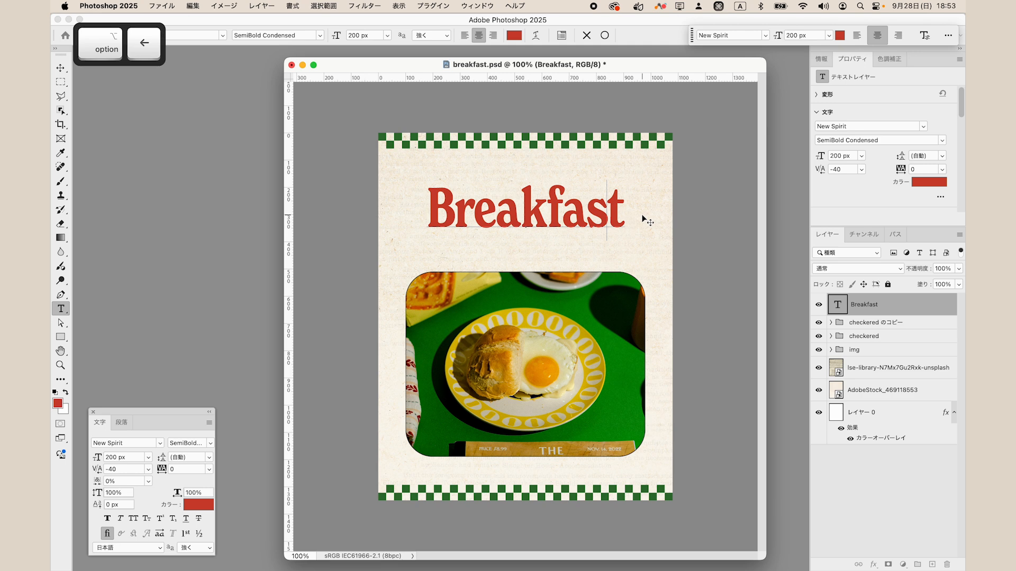
key("Right")
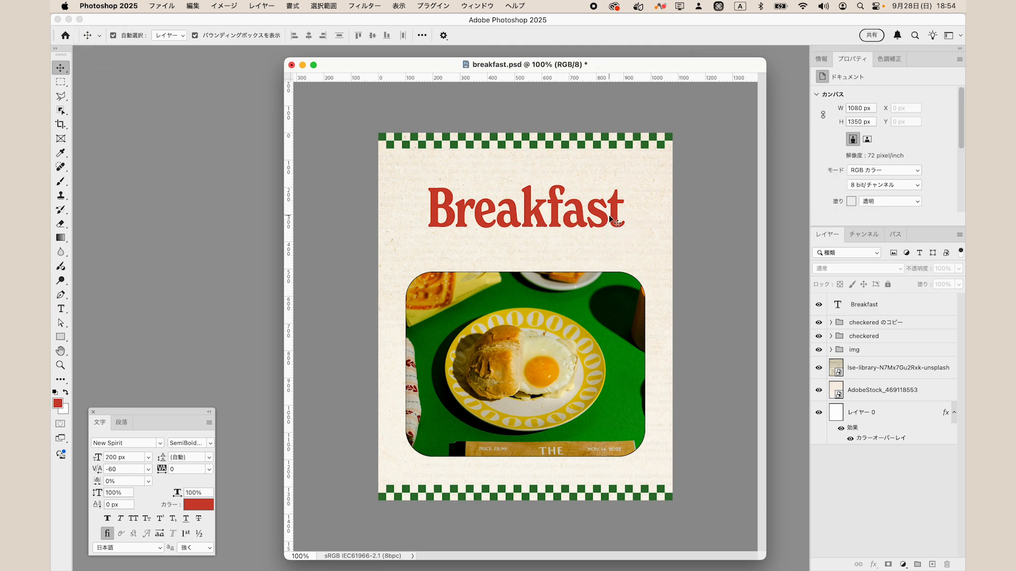
left_click(612, 220)
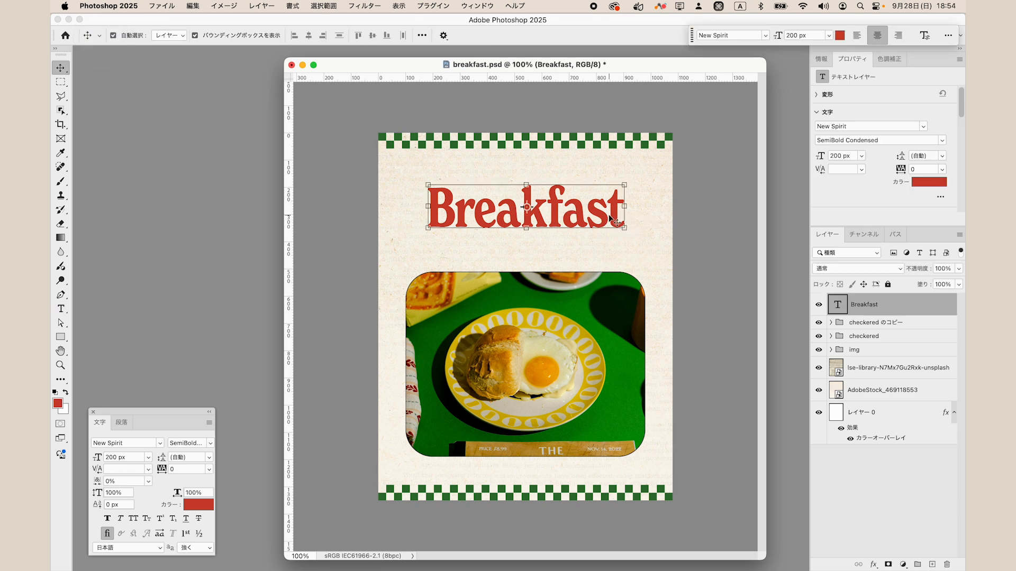
left_click(703, 268)
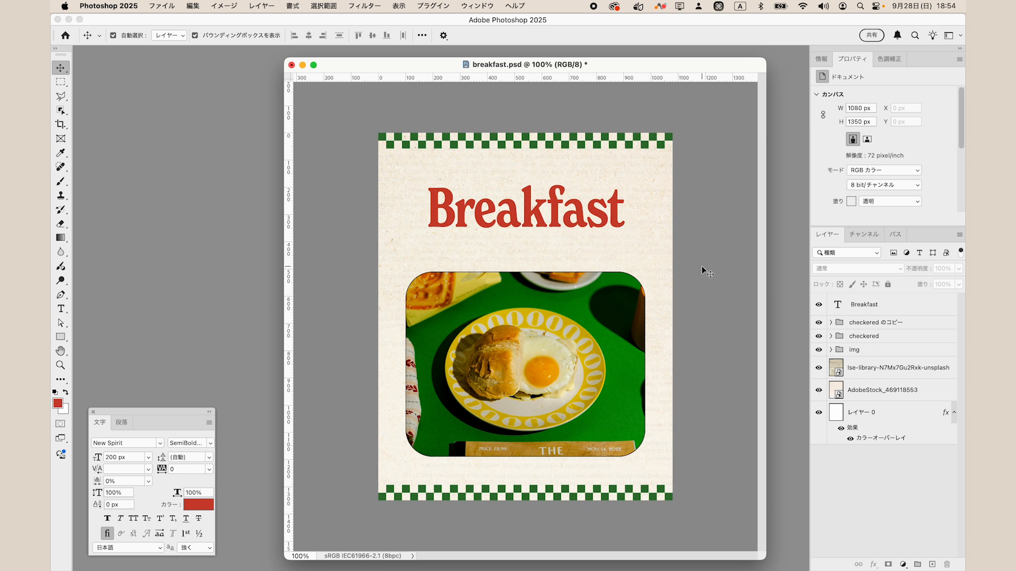
Step: Centre the Breakfast title horizontally on the canvas by aligning it with レイヤー 0
left_click(599, 217)
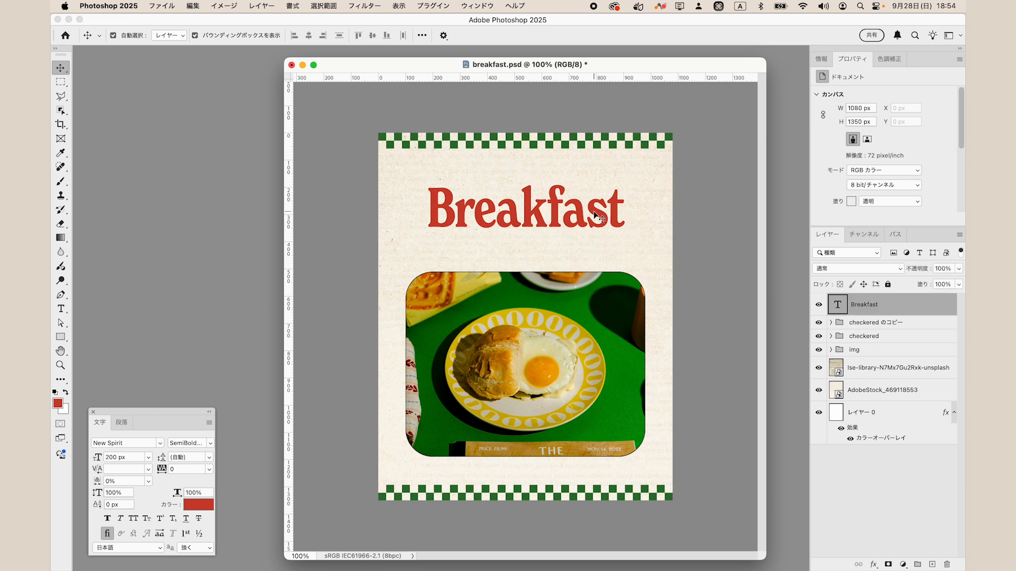
left_click(887, 417, "super")
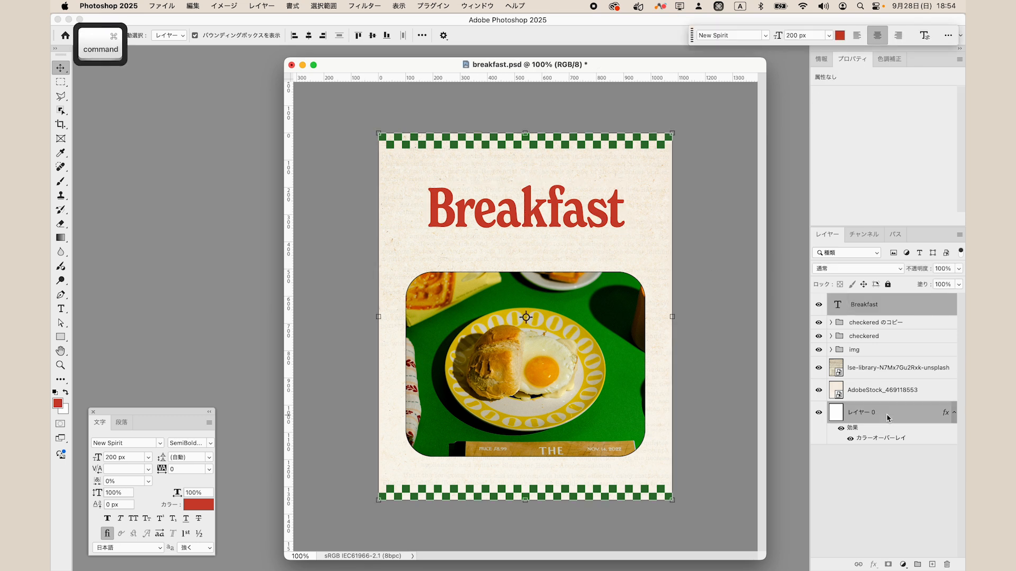
left_click(309, 35)
left_click(701, 285)
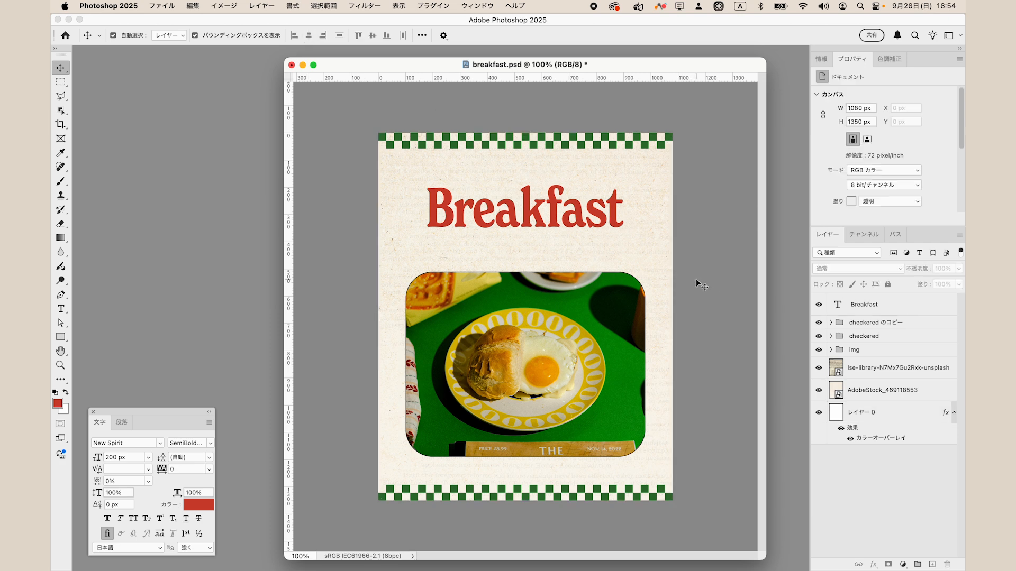
Step: Nudge the Breakfast title down a few pixels and save the document
left_click(567, 225)
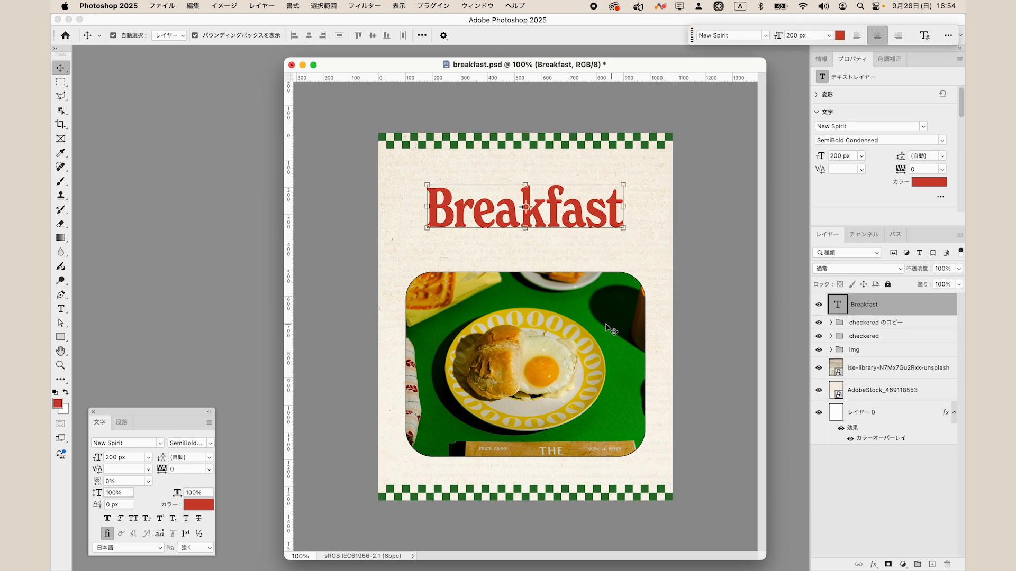
key("Down")
key("Down")
key("Down")
key("Down")
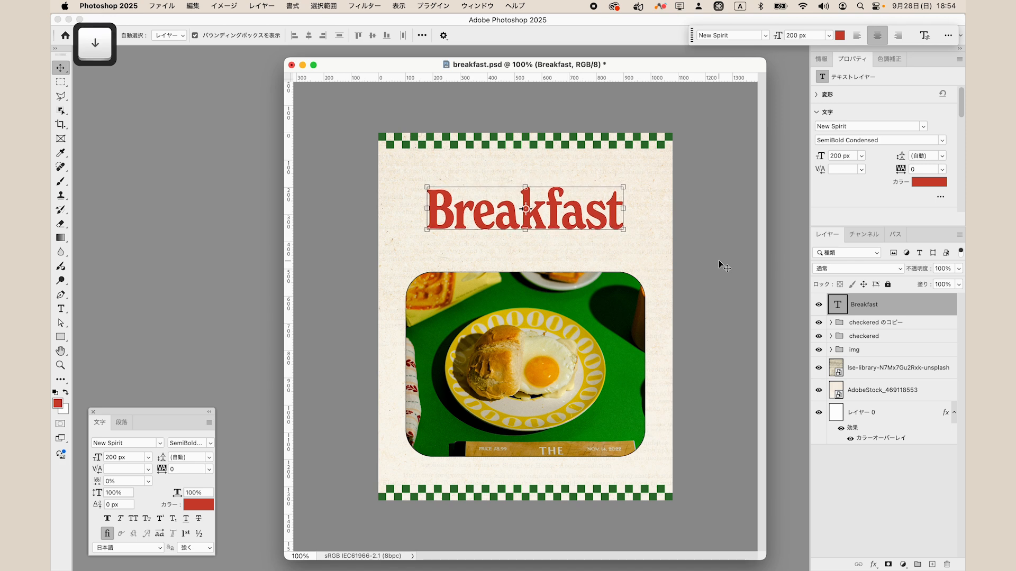
left_click(724, 266)
key("super+s")
left_click(600, 225)
key("Down")
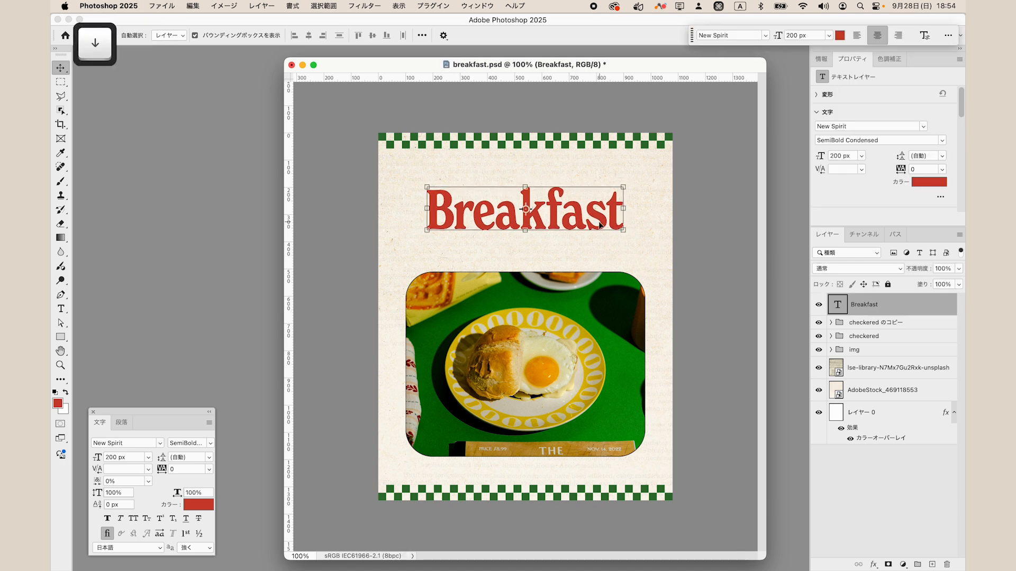
left_click(709, 256)
key("super+s")
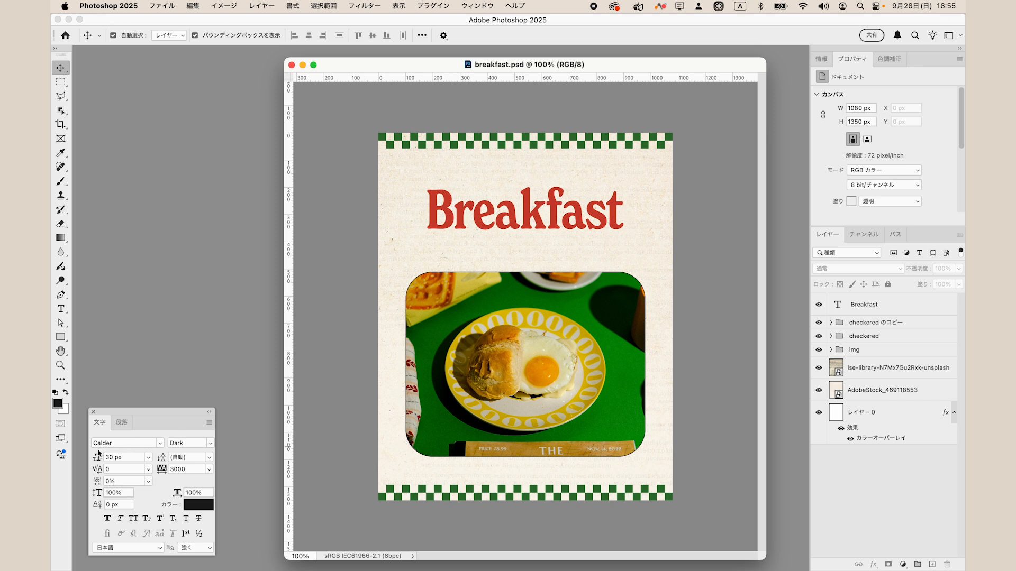
Step: Add black text "CLUB" in Calder Dark, 30 px, tracking 3000, between the title and photo, and centre it horizontally on the canvas
left_click(198, 505)
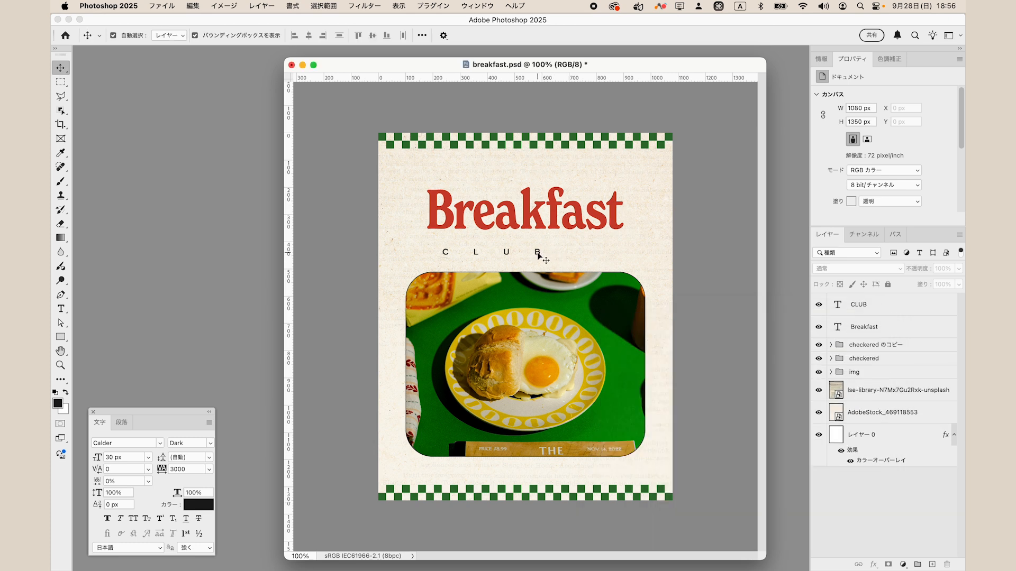
left_click_drag(540, 255, 578, 250)
left_click(889, 434, "super")
left_click(309, 36)
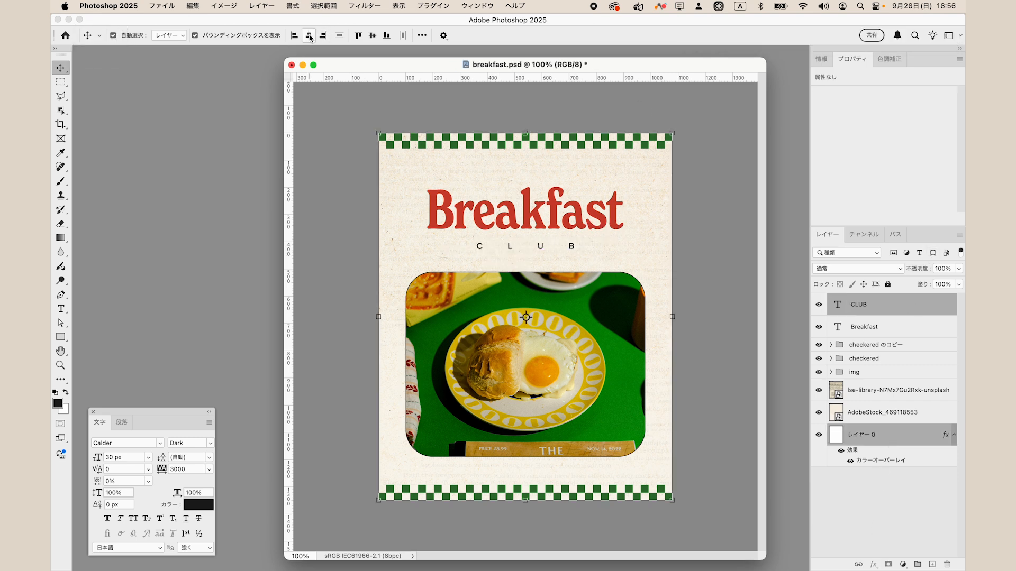
left_click(710, 231)
Step: Move the CLUB text up 50 px, directly beneath the lower edge of the Breakfast title
key("super+plus")
key("super+plus")
key("super+plus")
key("super+plus")
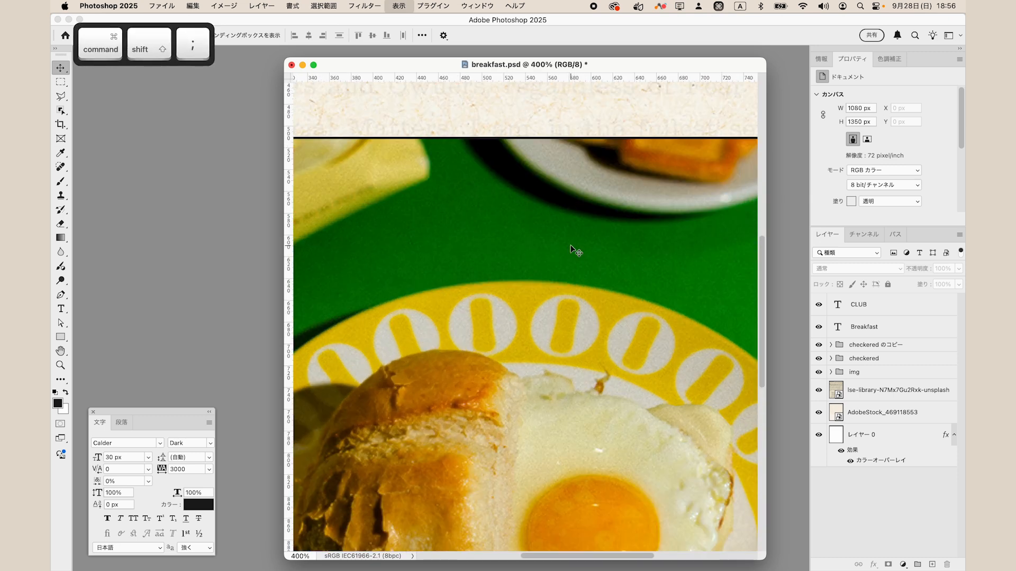
scroll(571, 247, "up", 5)
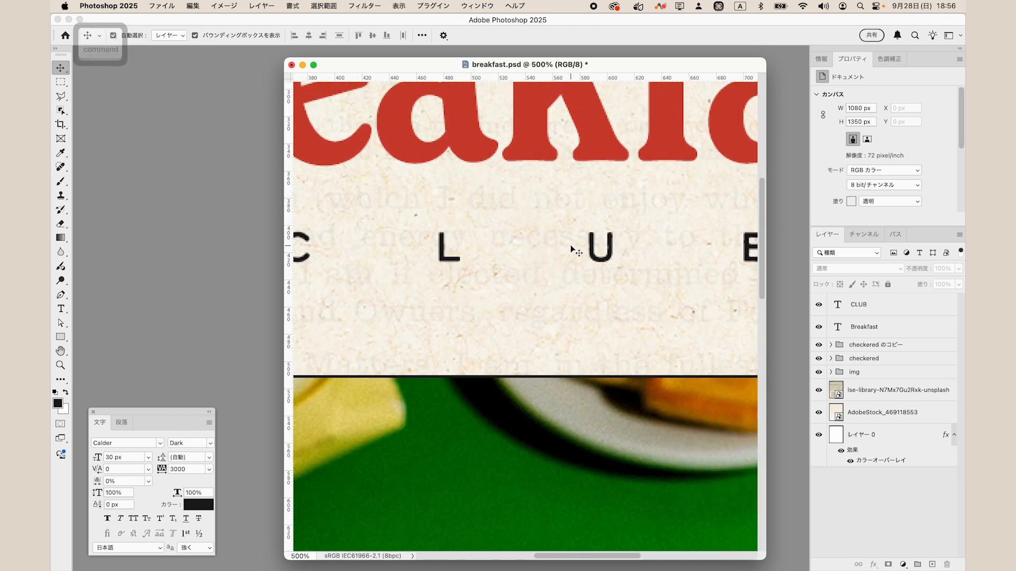
left_click(602, 260)
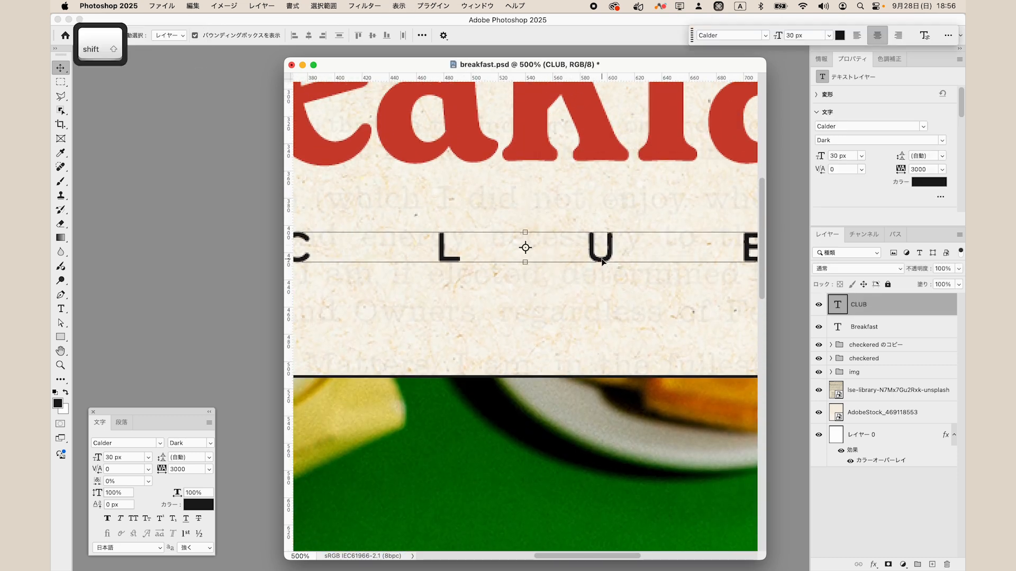
key("shift+Up")
key("shift+Up")
key("shift+Up")
key("shift+Up")
key("shift+Up")
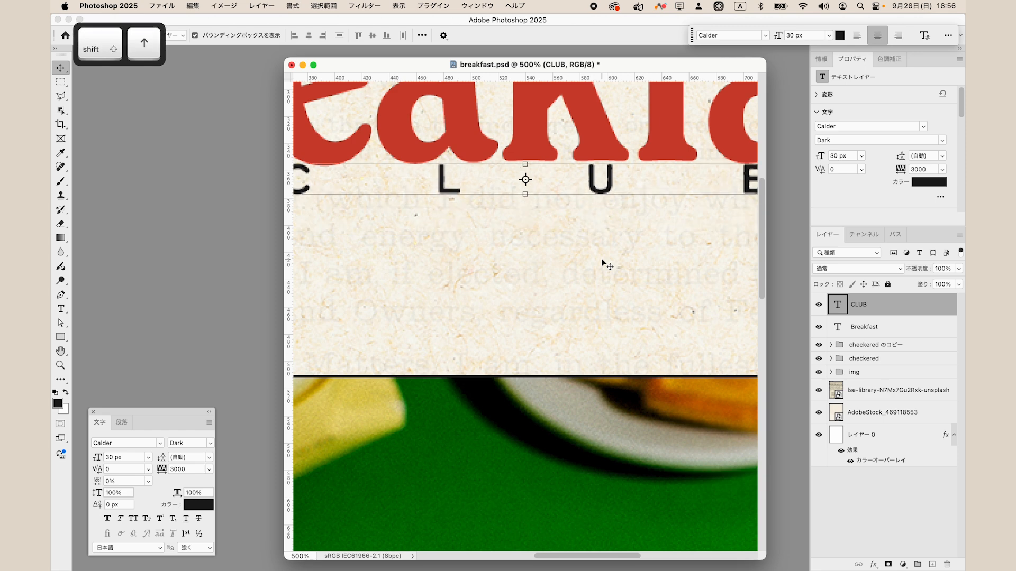
Step: Move the CLUB text down 45 px from the lower edge of the Breakfast title and save the document
key("Down")
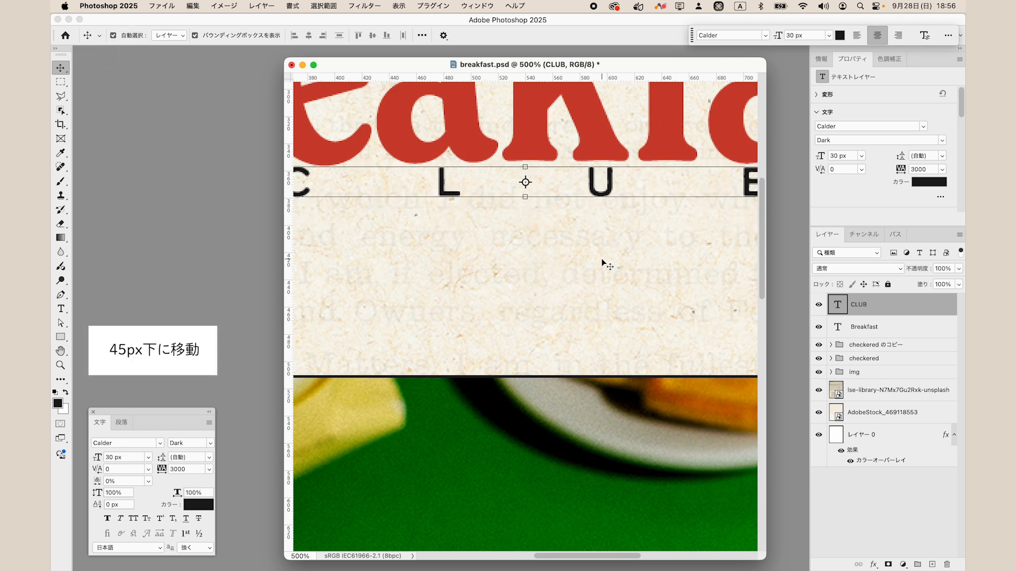
key("shift+Down")
key("shift+Down")
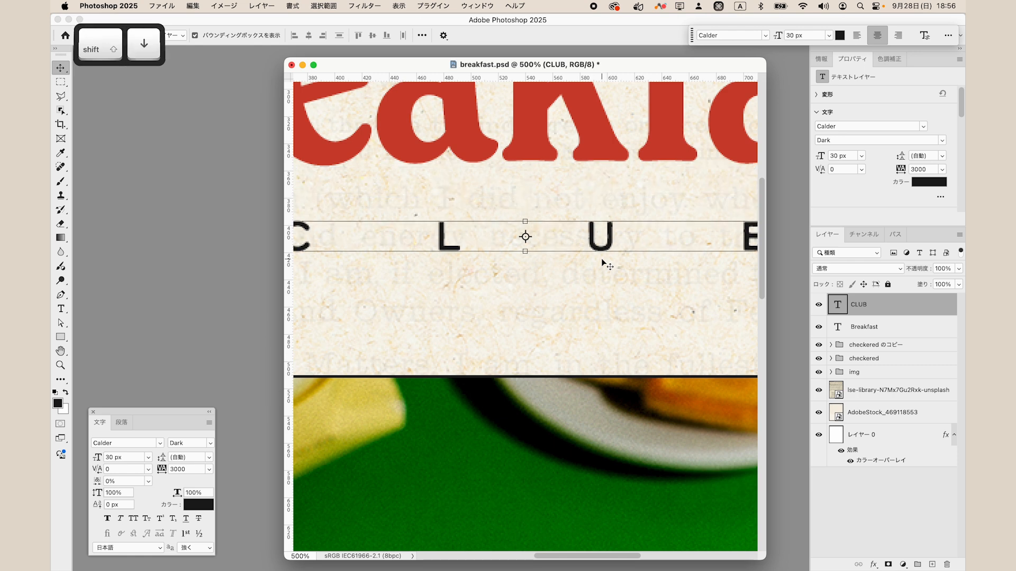
key("Down")
key("Down")
key("Down")
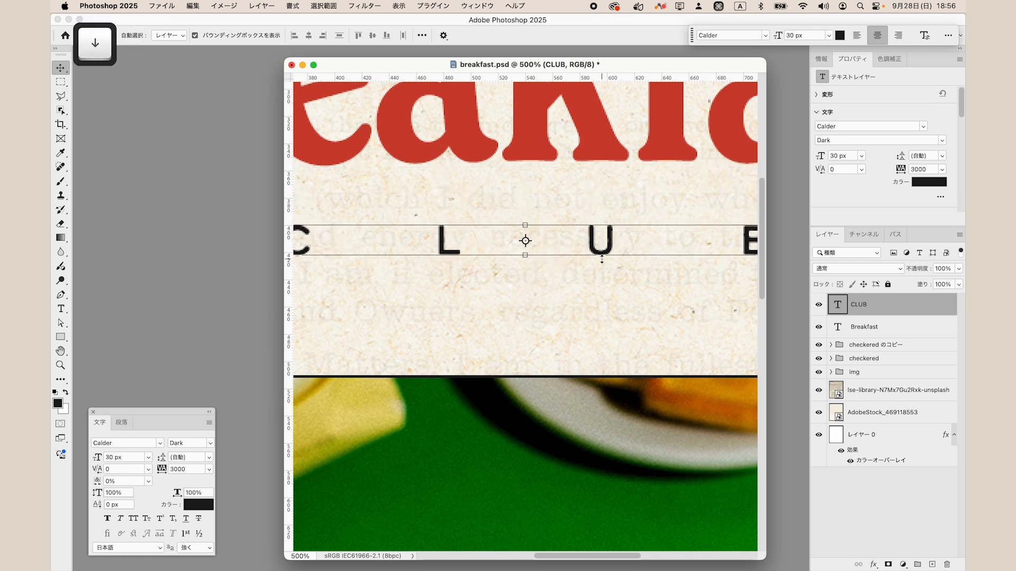
key("super+minus")
key("super+minus")
key("super+minus")
key("super+minus")
left_click(703, 271)
key("super+s")
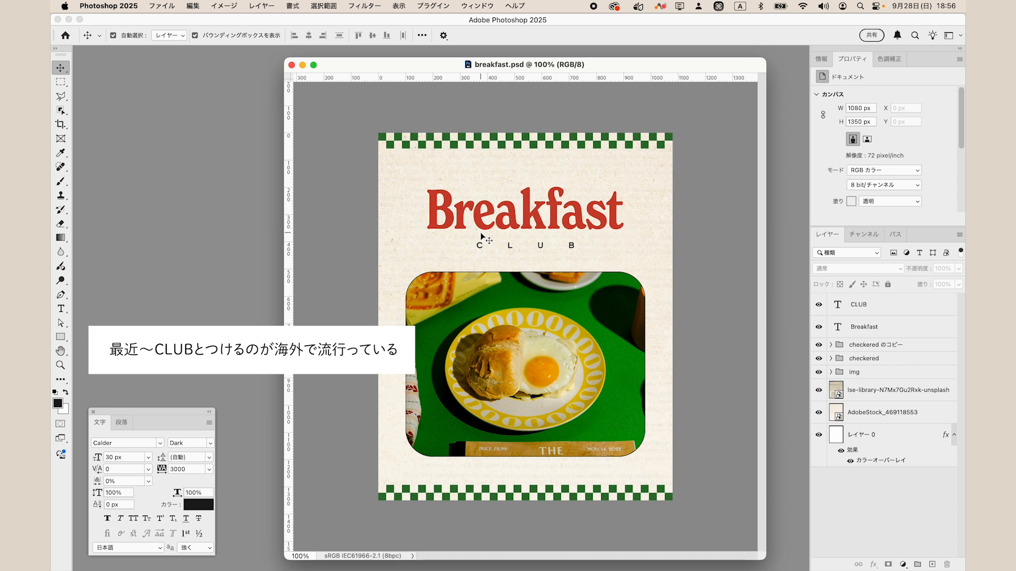
Step: Duplicate the CLUB text straight up above the Breakfast title and change the copy's wording to "THE"
left_click(571, 246)
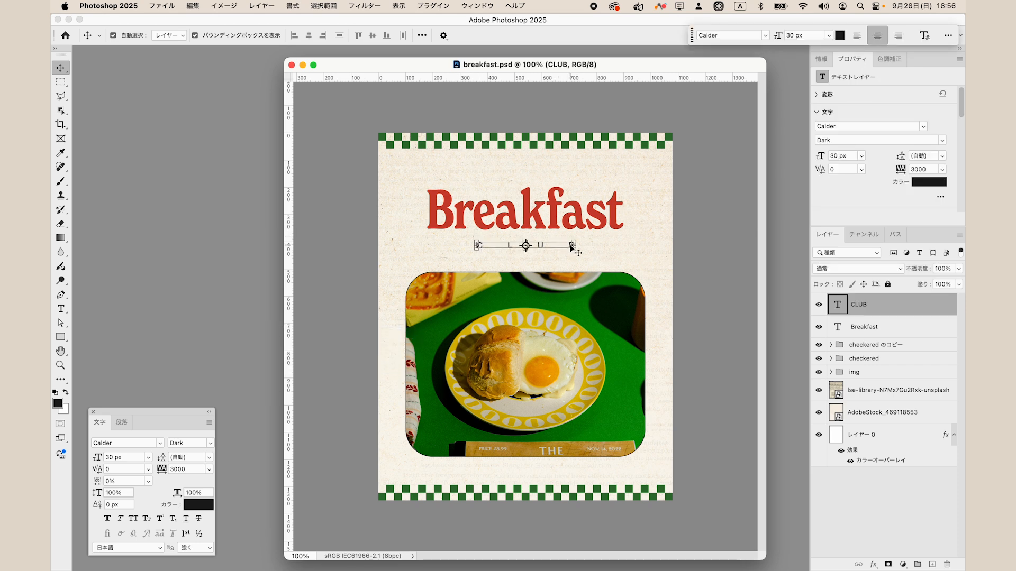
key("super+j")
left_click(711, 268)
left_click_drag(572, 249, 573, 177)
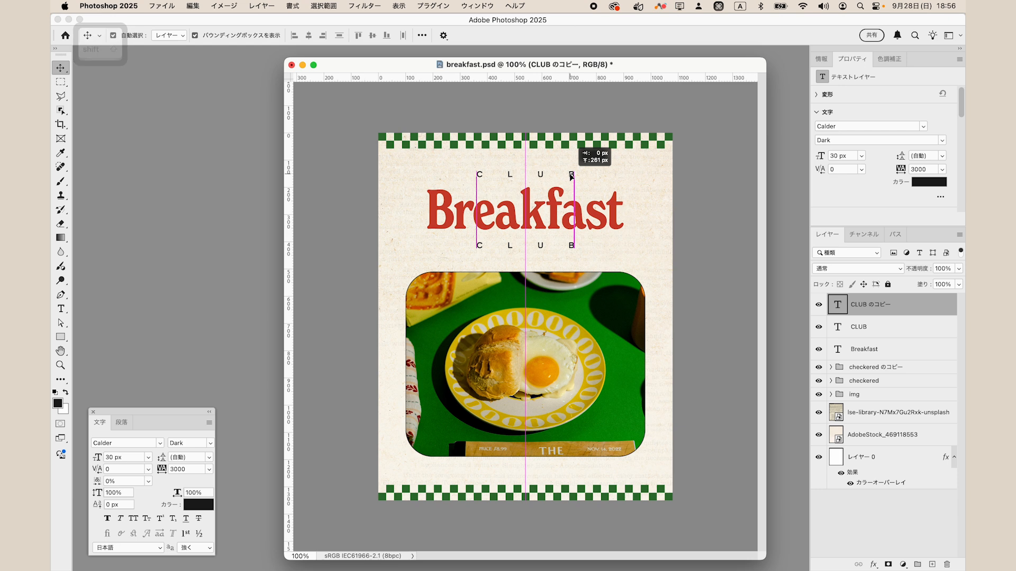
double_click(842, 306)
type("THE")
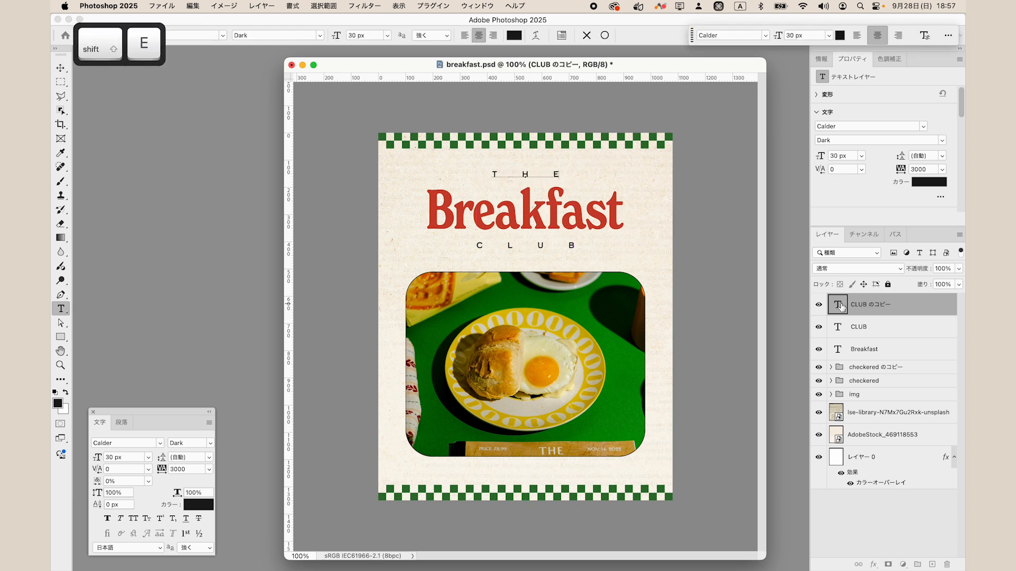
left_click(884, 334)
left_click(720, 272)
Step: Set the tracking of the THE text to 500
left_click(903, 303)
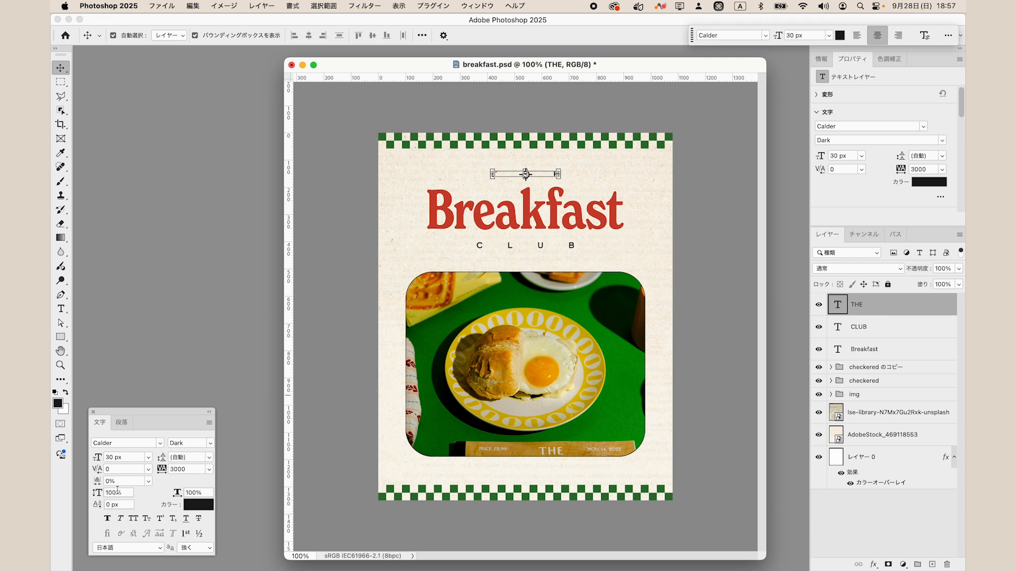
left_click(189, 470)
type("500")
key("Return")
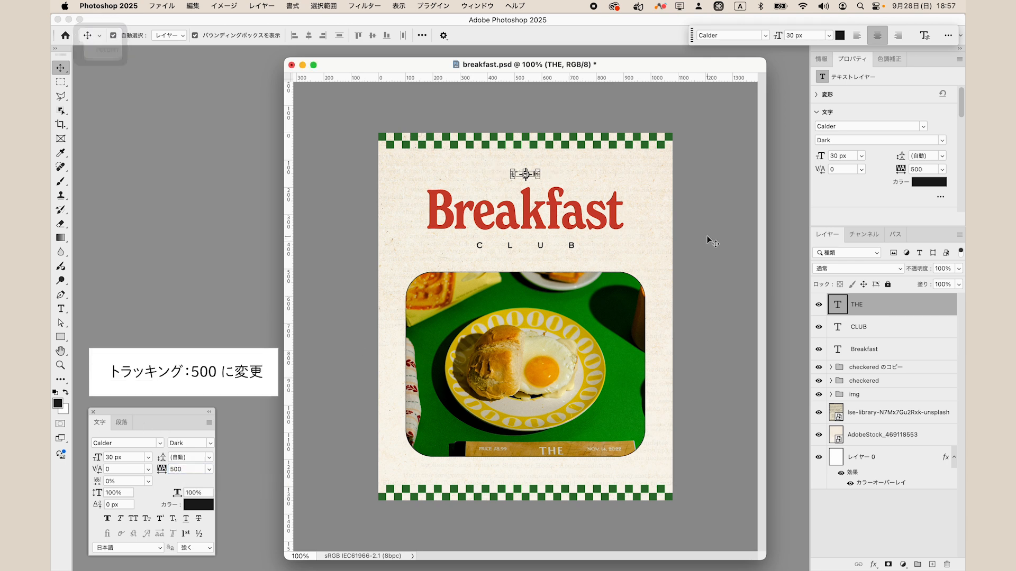
left_click(707, 236)
Step: Create an ellipse shape 180 px wide and 70 px high beside the THE text
left_click_drag(60, 337, 101, 337)
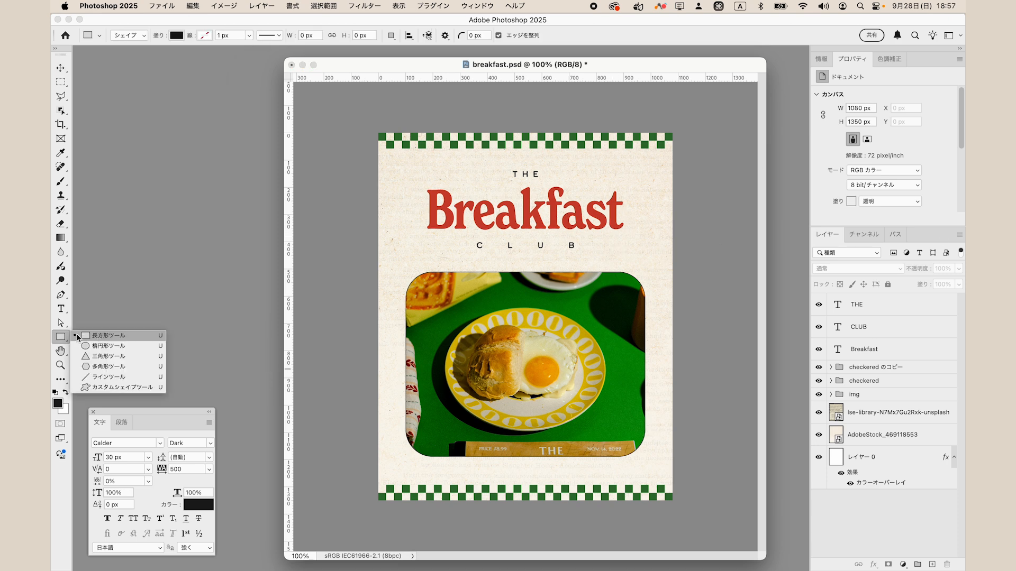
left_click(107, 347)
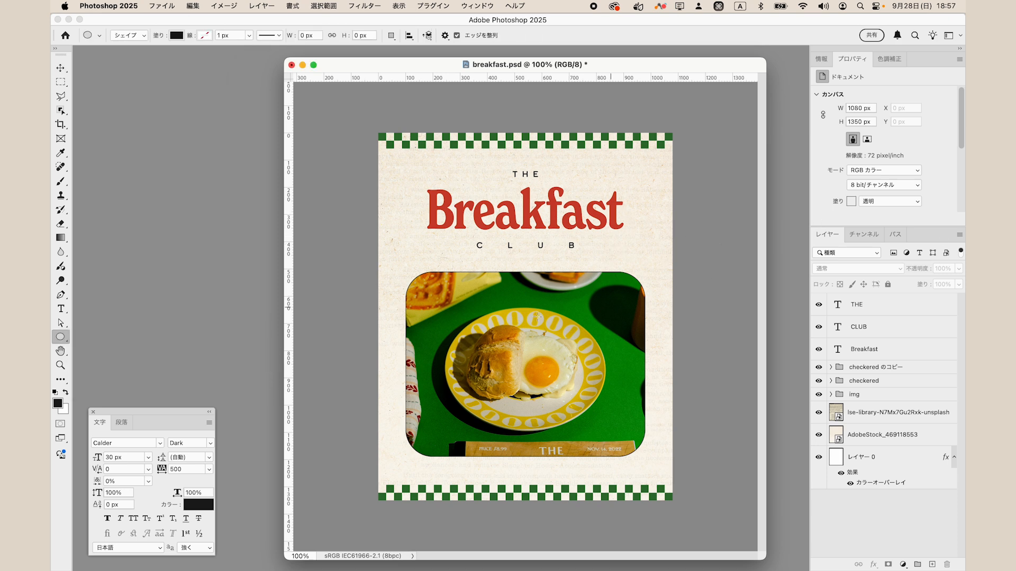
left_click(495, 267)
type("180")
key("Tab")
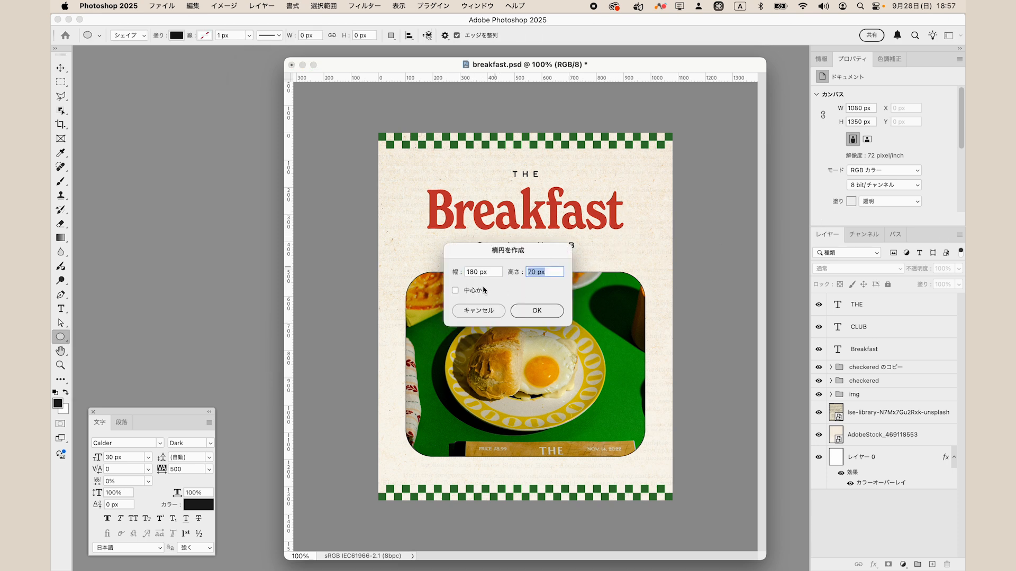
type("70")
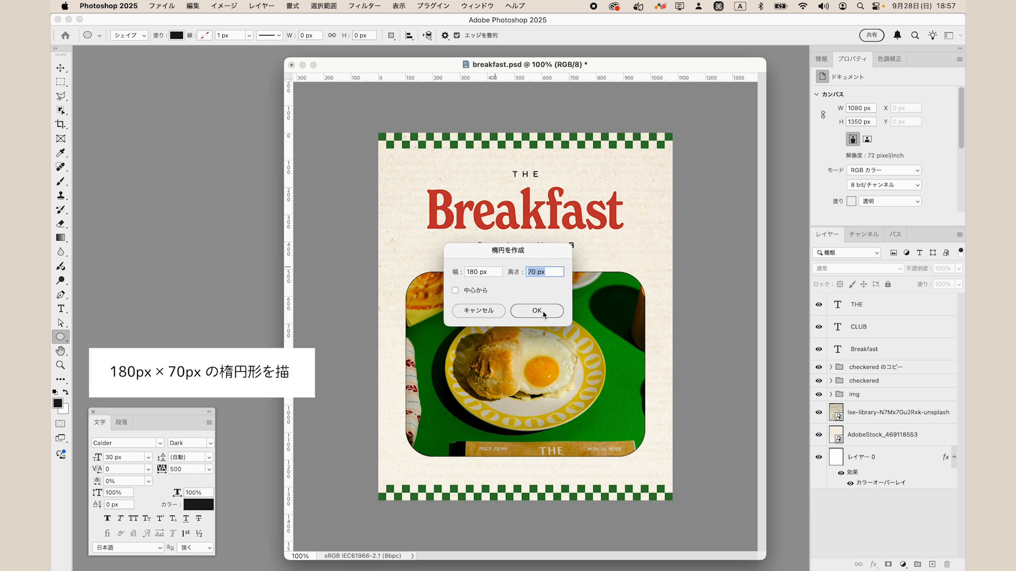
left_click(534, 310)
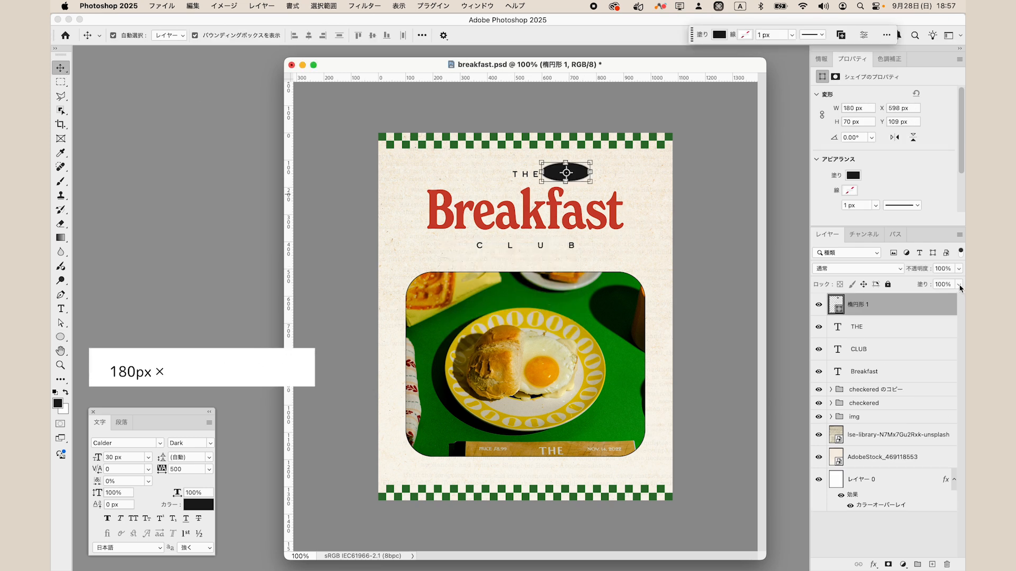
Step: Set the ellipse layer's fill opacity to 0% and add a 2 px inside stroke in #1b1b1b
left_click(958, 284)
left_click_drag(952, 298, 907, 298)
left_click(917, 308)
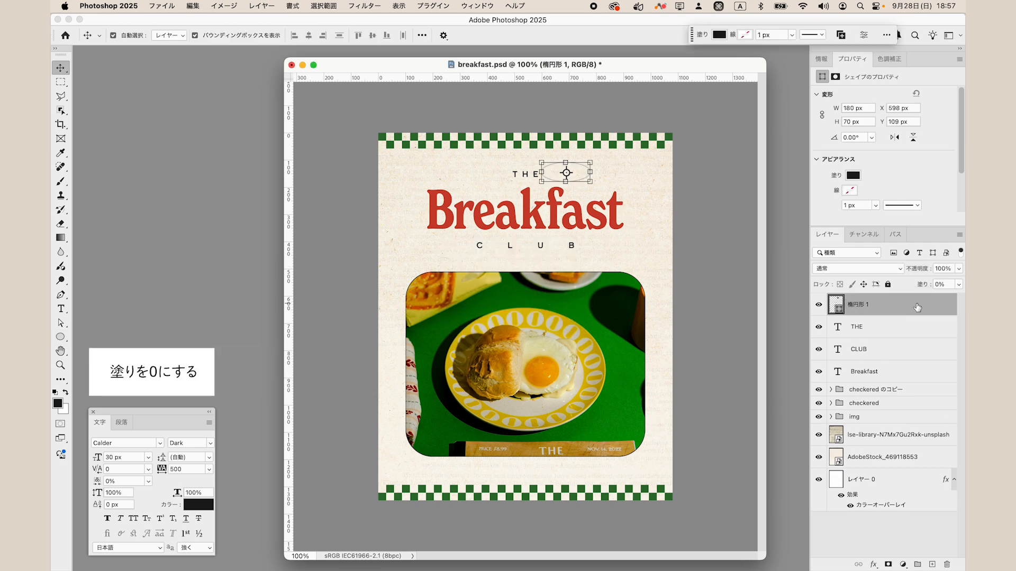
double_click(917, 307)
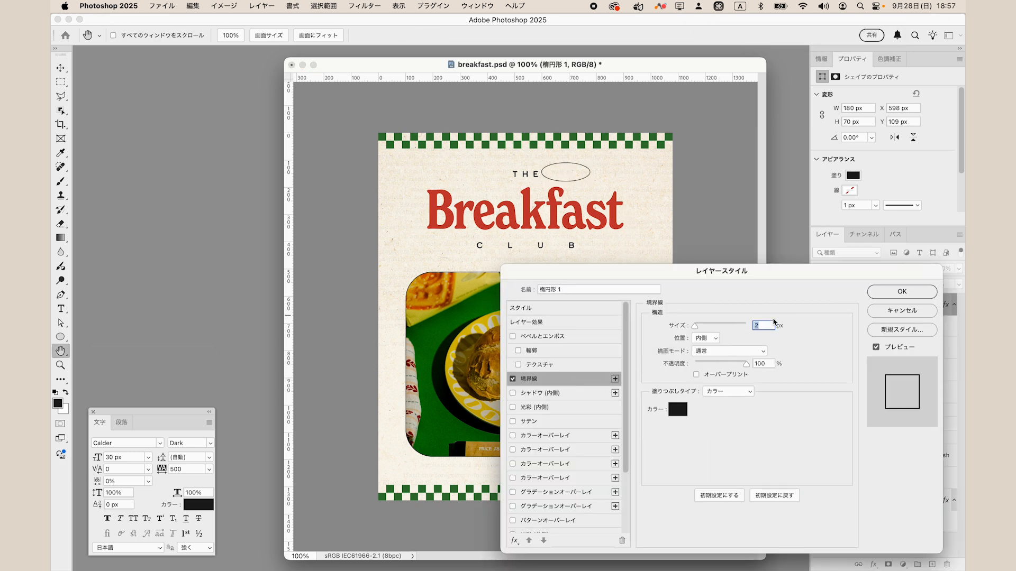
left_click(678, 409)
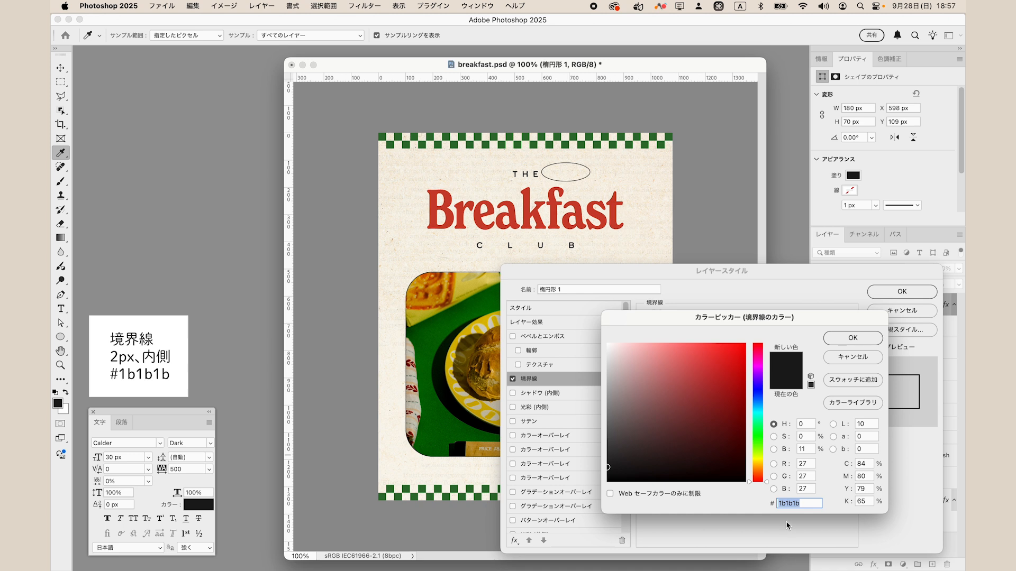
left_click(852, 339)
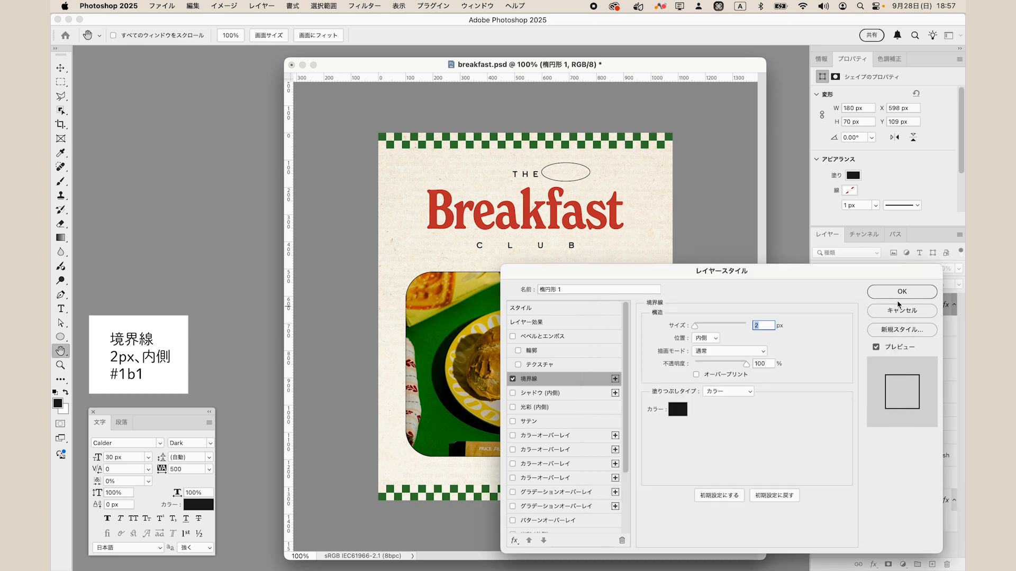
left_click(902, 292)
key("v")
left_click(705, 214)
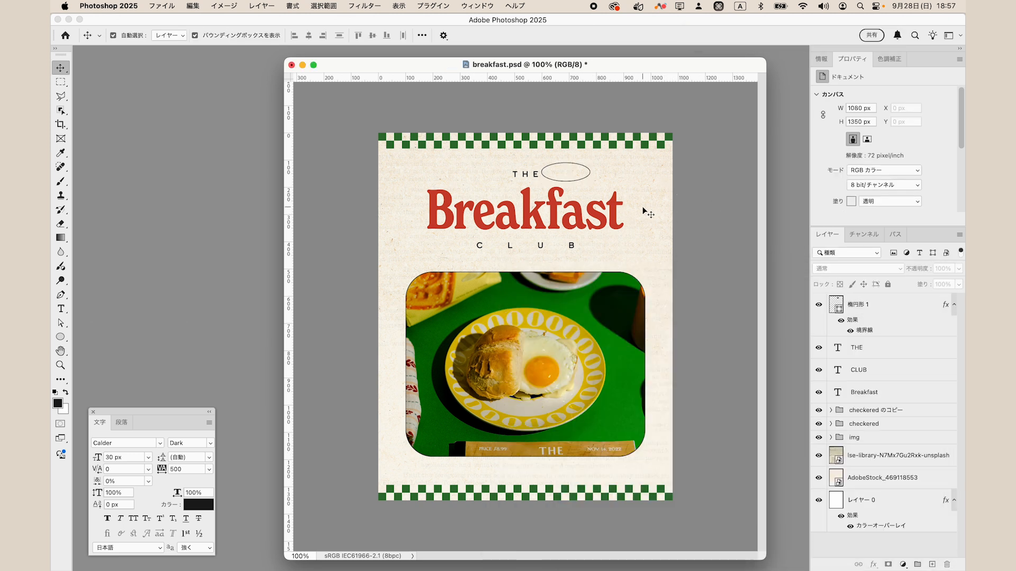
Step: Align the centres of the THE text and the ellipse horizontally and vertically
left_click(893, 347)
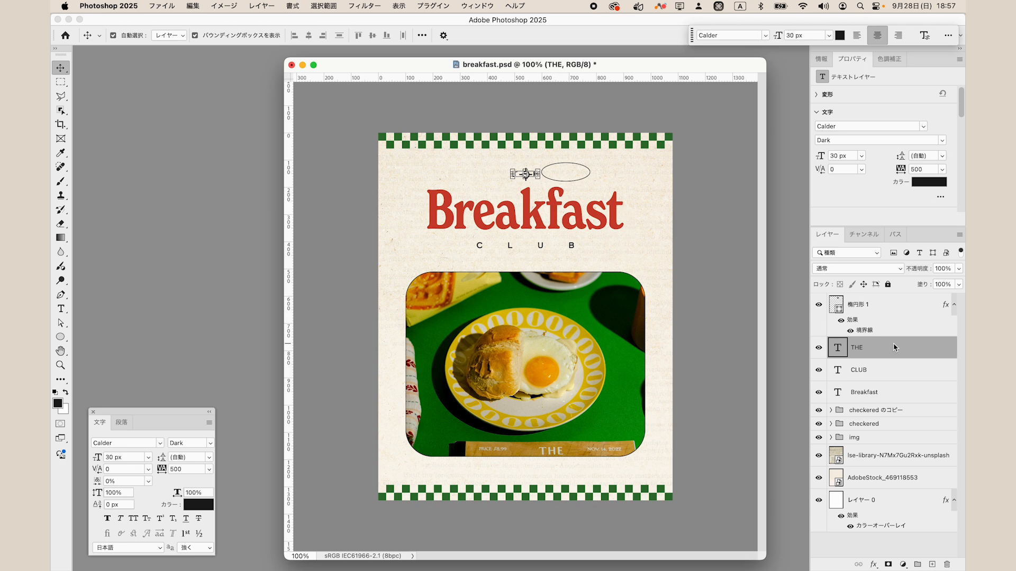
left_click(889, 309, "shift")
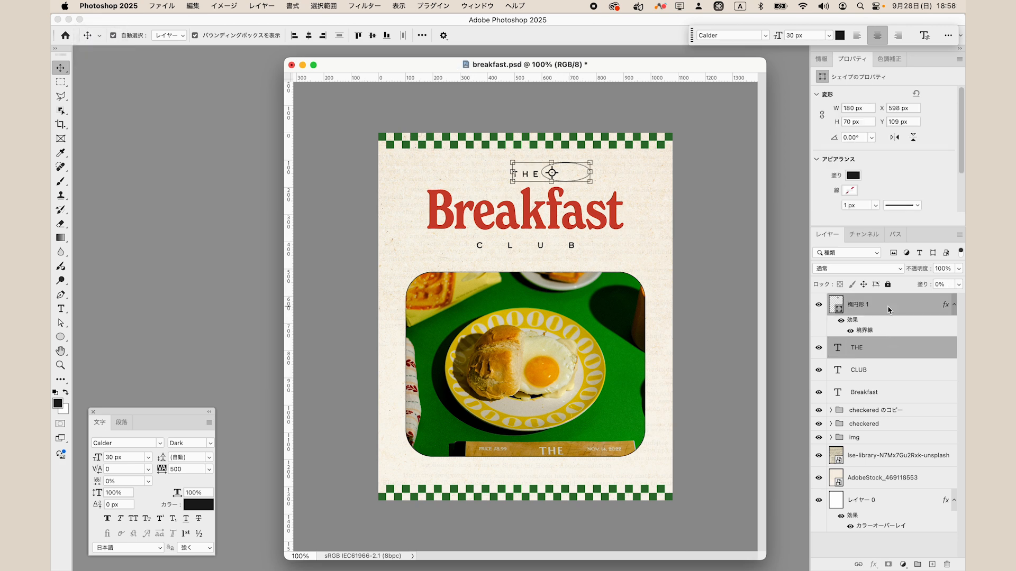
left_click(309, 36)
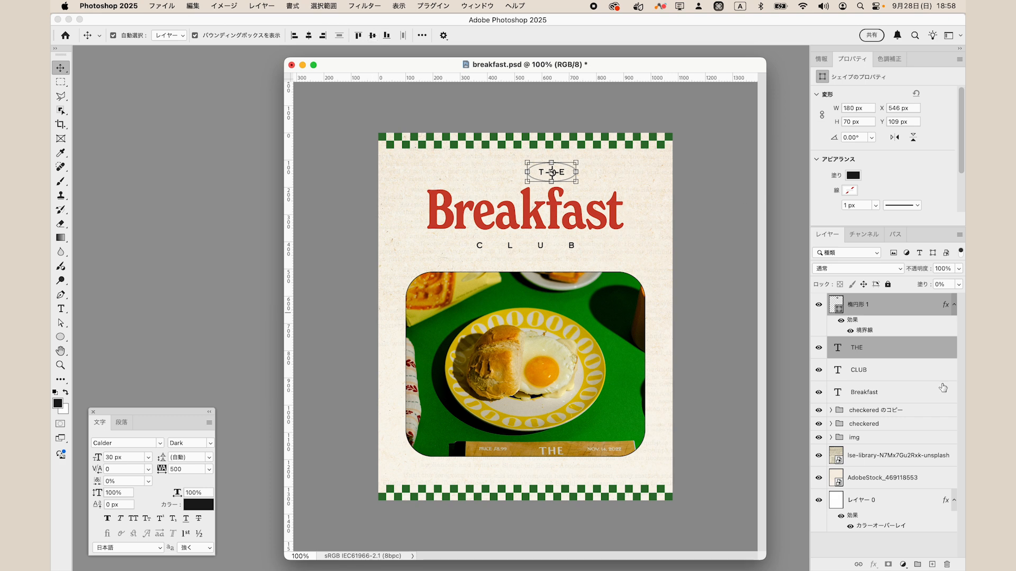
Step: Group the ellipse and its text as "THE" and centre the group horizontally on the canvas using レイヤー 0
key("super+g")
double_click(862, 300)
type("THE")
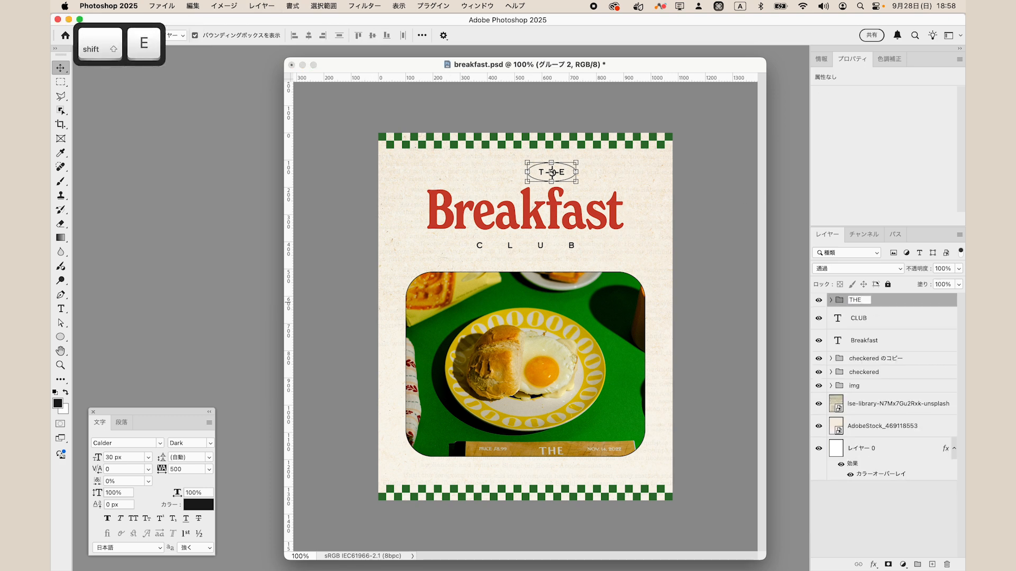
key("Return")
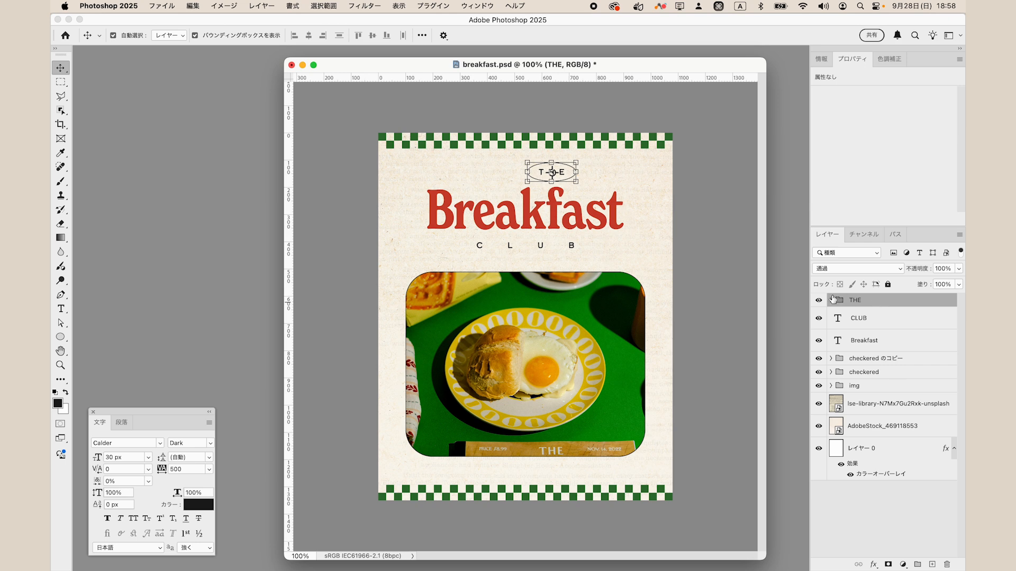
left_click(873, 451, "super")
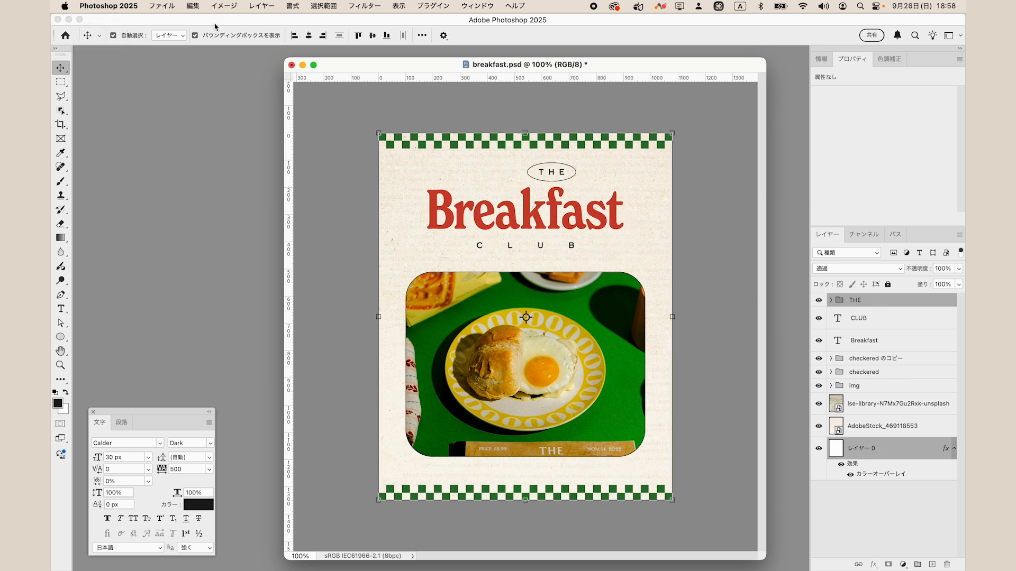
left_click(735, 246)
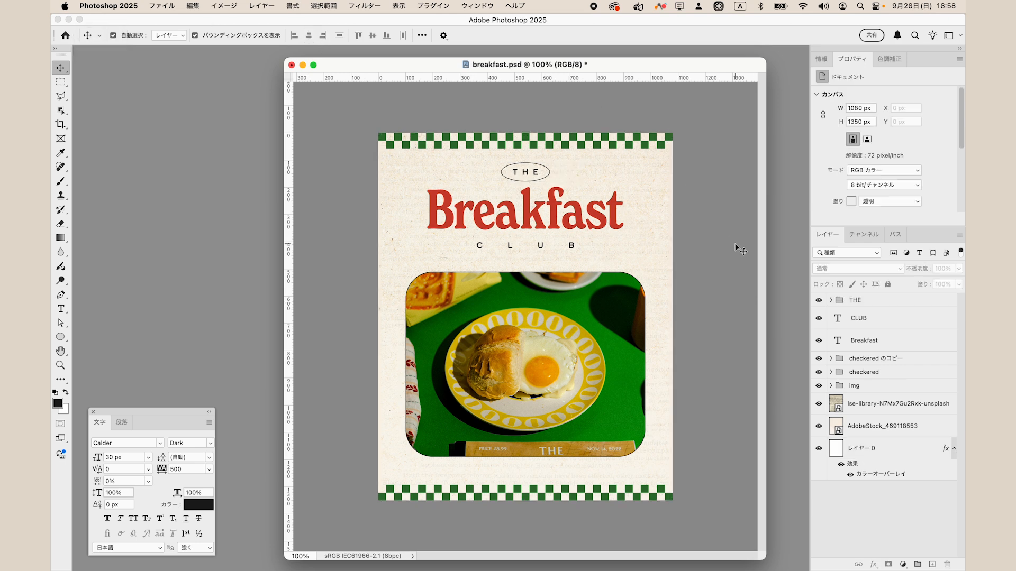
Step: Move the THE group down 20 px until the ellipse's lower edge meets the top of the Breakfast title
key("super+plus")
key("super+plus")
key("super+plus")
key("super+plus")
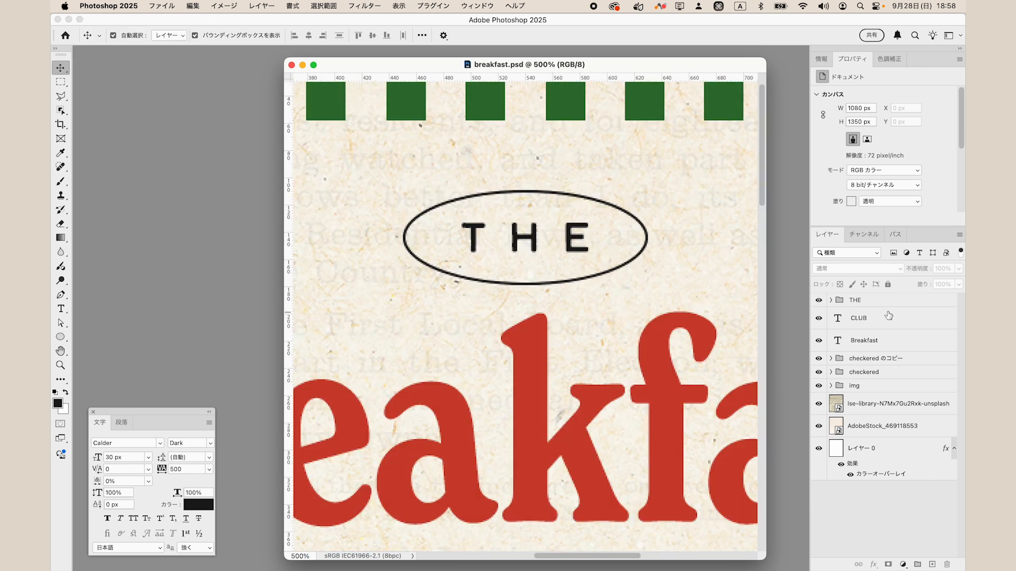
left_click(885, 302)
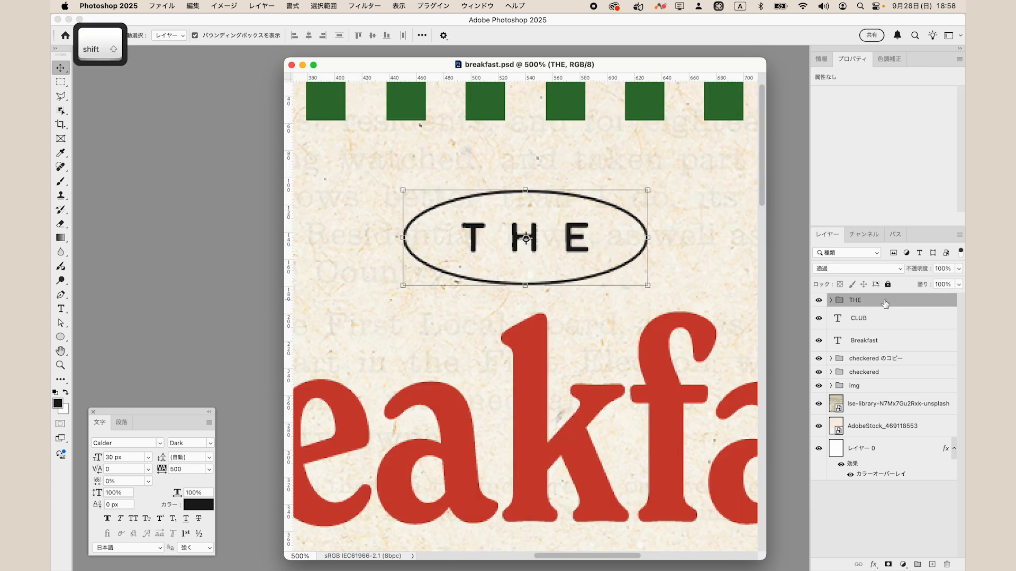
key("Down")
key("Down")
key("Down")
key("Down")
key("Down")
key("Down")
key("Down")
key("Down")
key("Down")
key("Down")
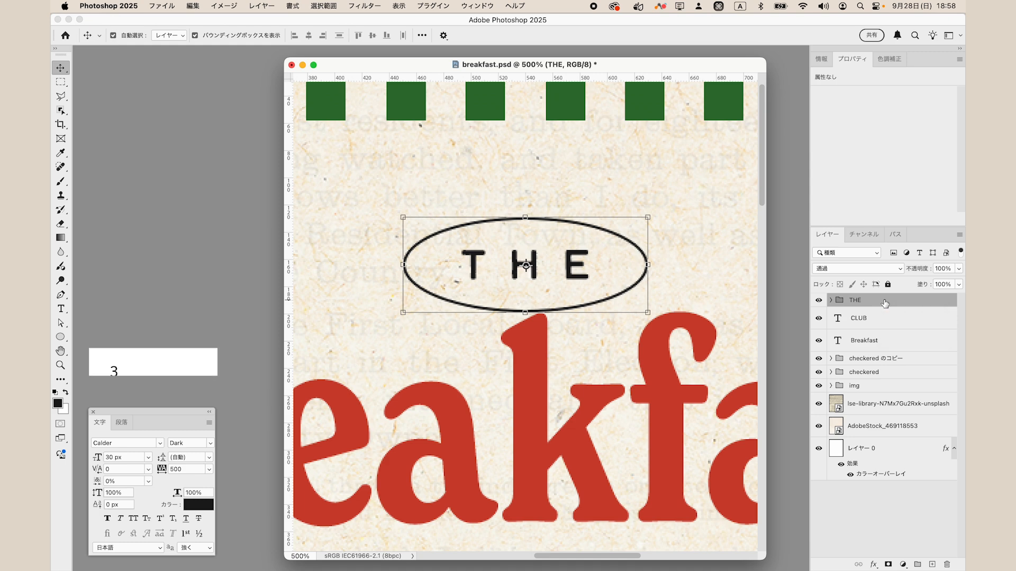
Step: Move the THE group up 30 px from the top of the Breakfast title and save the document
key("shift")
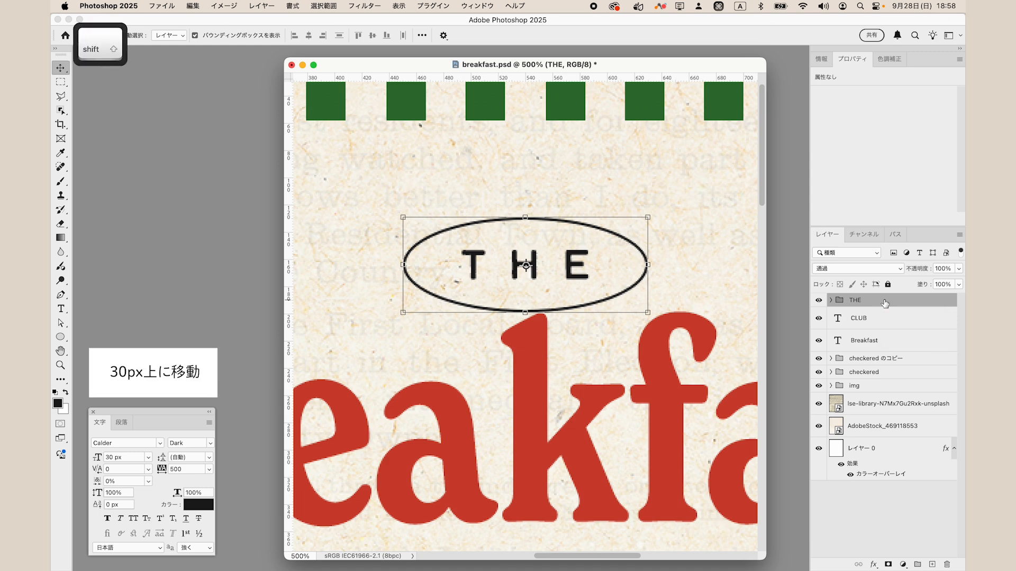
key("shift+Up")
key("shift+Up")
key("shift+Up")
key("super")
key("super+1")
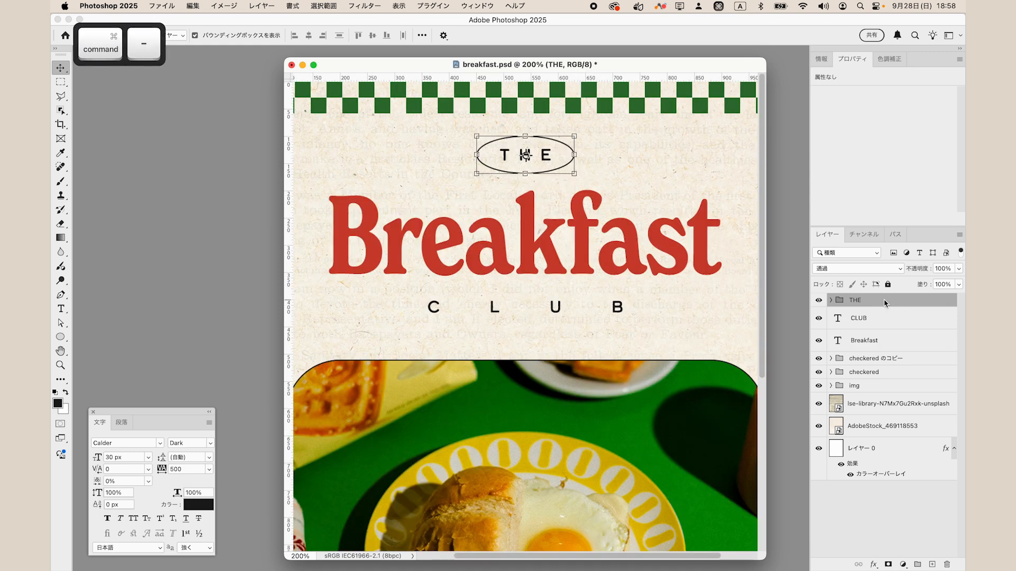
left_click(709, 322)
key("super+s")
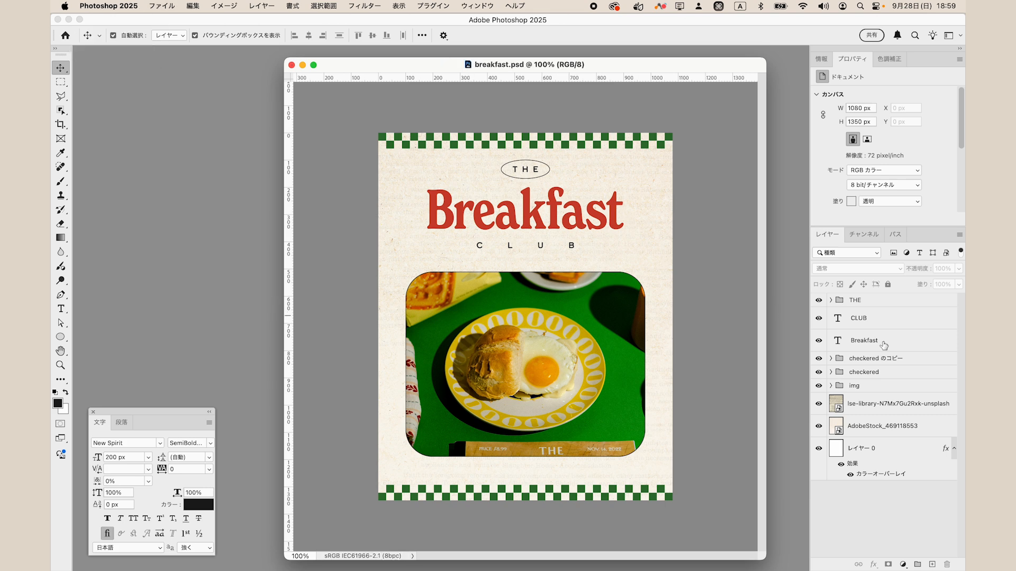
Step: Group the Breakfast and CLUB text layers with the THE group, name the new group "txt", and save the document
left_click(882, 344)
key("shift")
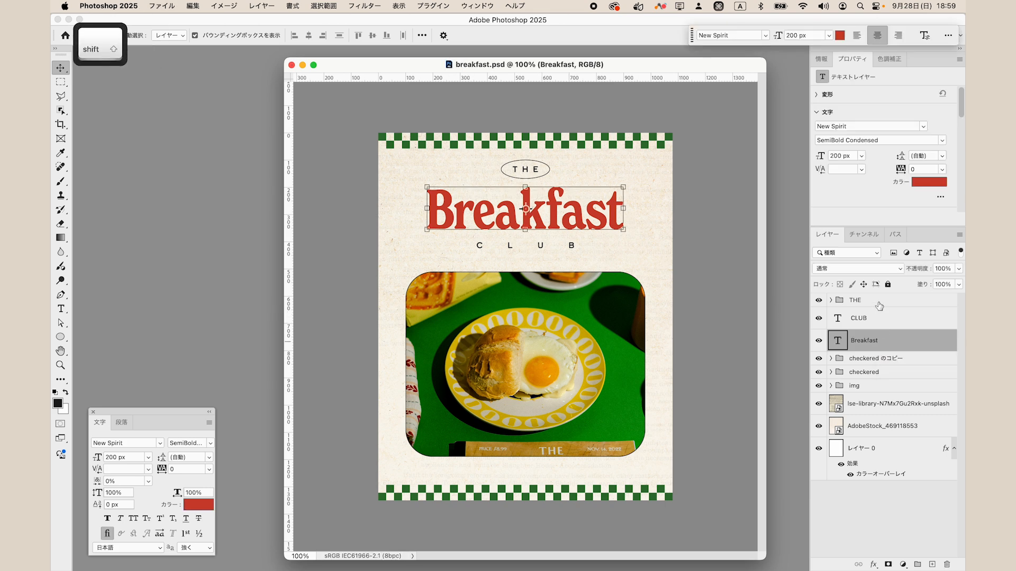
left_click(879, 306, "shift")
key("super+g")
double_click(867, 300)
type("txt")
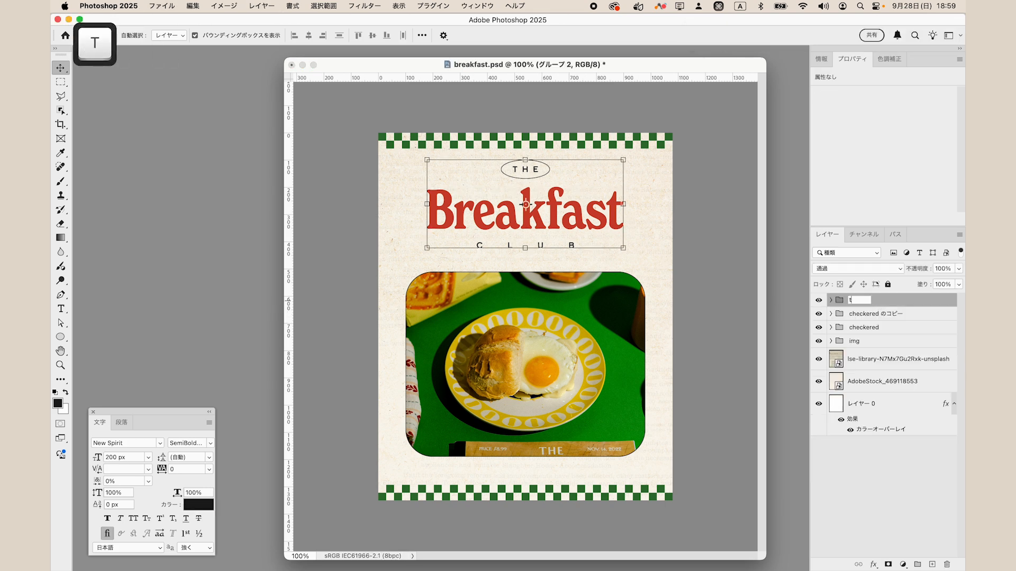
left_click(740, 301)
key("super+s")
left_click(883, 300)
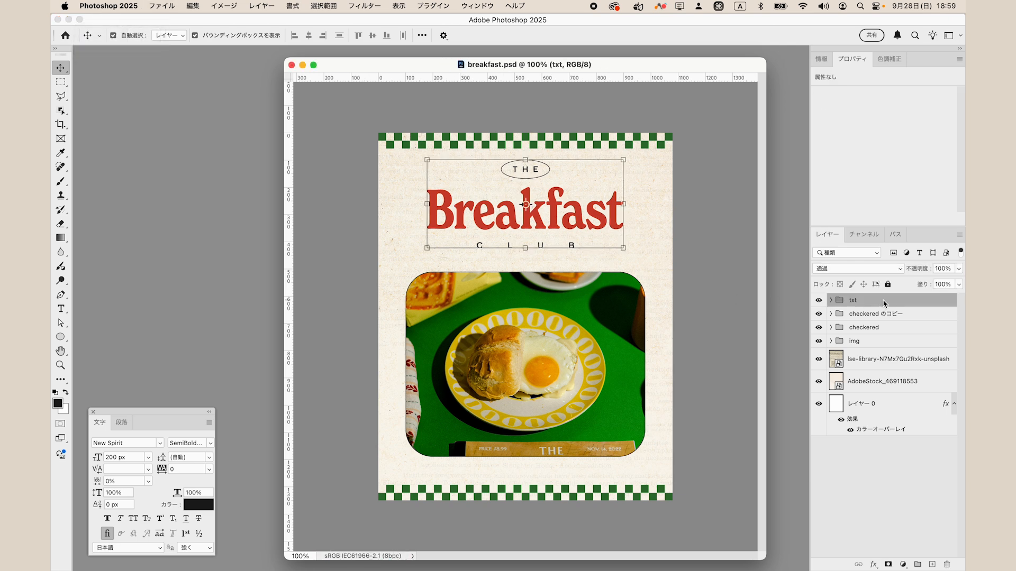
Step: Nudge the txt group down about 11 px so it sits evenly between the upper checkerboard border and the photo, and save the document
key("Down")
key("Down")
key("Down")
key("Down")
key("Down")
key("Down")
key("Down")
key("Down")
key("Down")
key("Down")
key("Down")
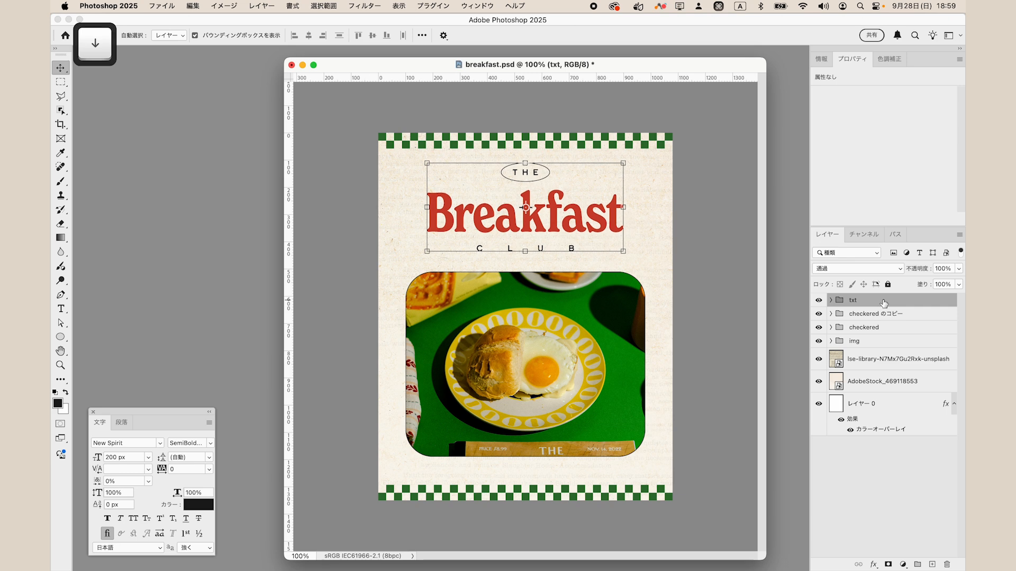
key("Up")
key("Up")
key("Down")
key("Down")
key("Down")
key("Down")
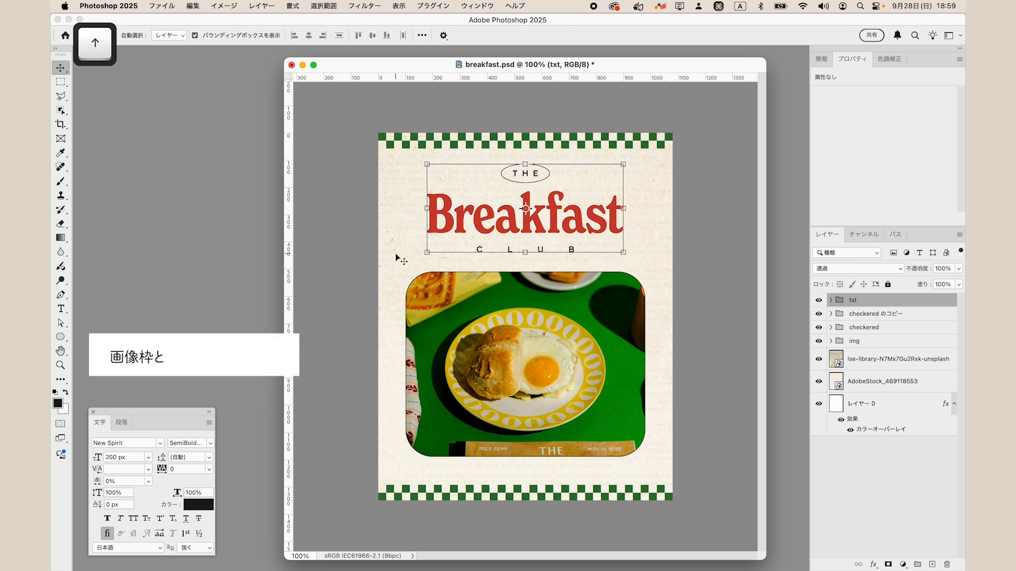
left_click(722, 275)
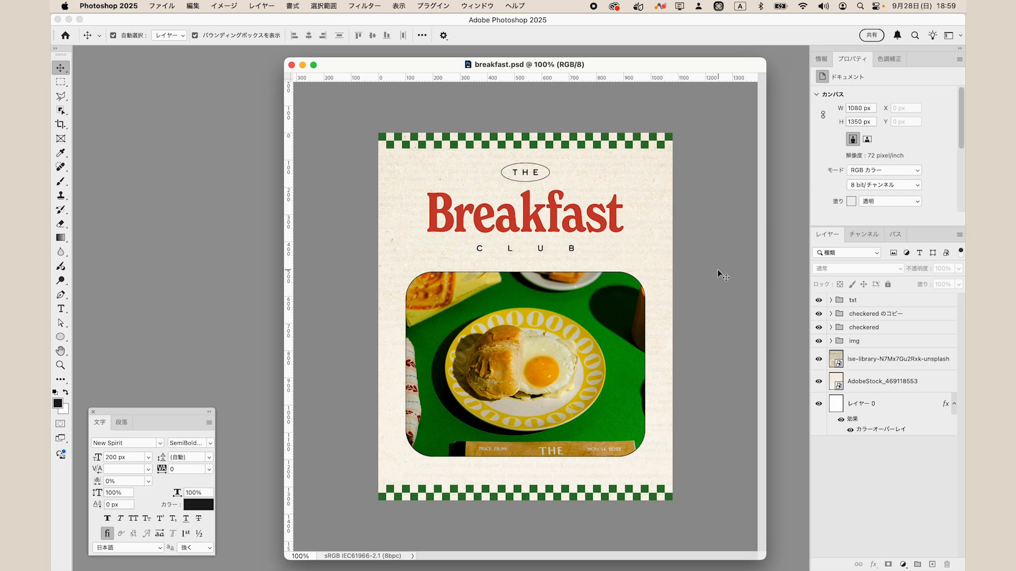
Step: Duplicate the CLUB text layer and place the copy beneath the photo, above the lower checkerboard border
left_click(573, 252)
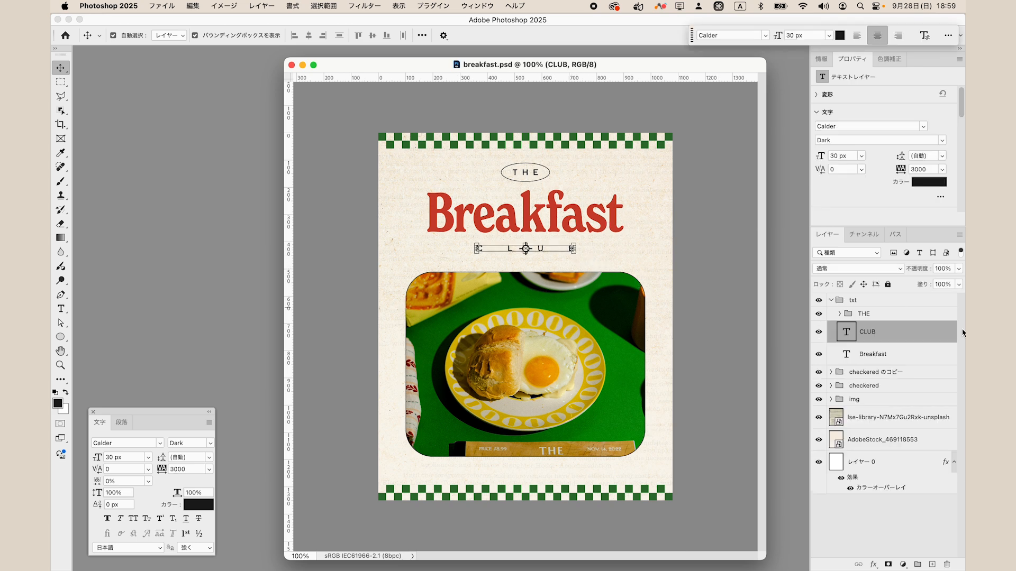
key("super+j")
left_click_drag(683, 276, 542, 474)
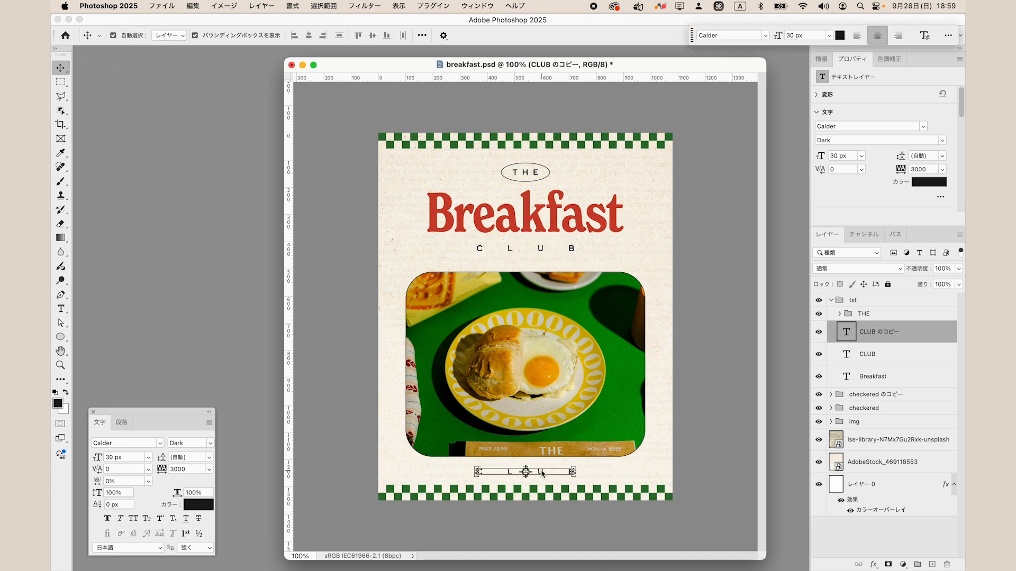
Step: Set the copied CLUB text's font size to 20 px and its tracking to 500
left_click(128, 457)
type("20")
key("Return")
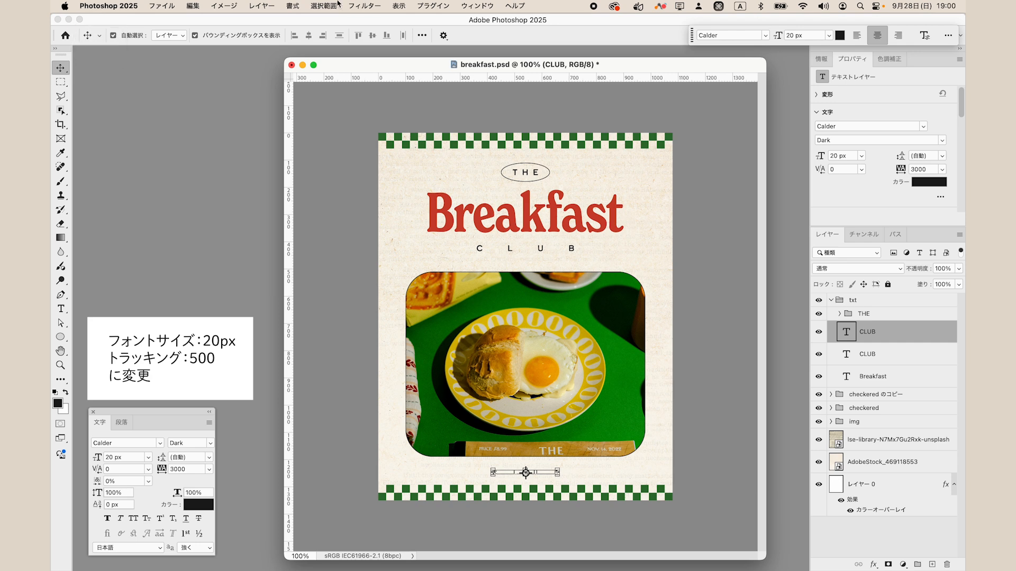
double_click(180, 469)
key("space")
type("500")
key("Return")
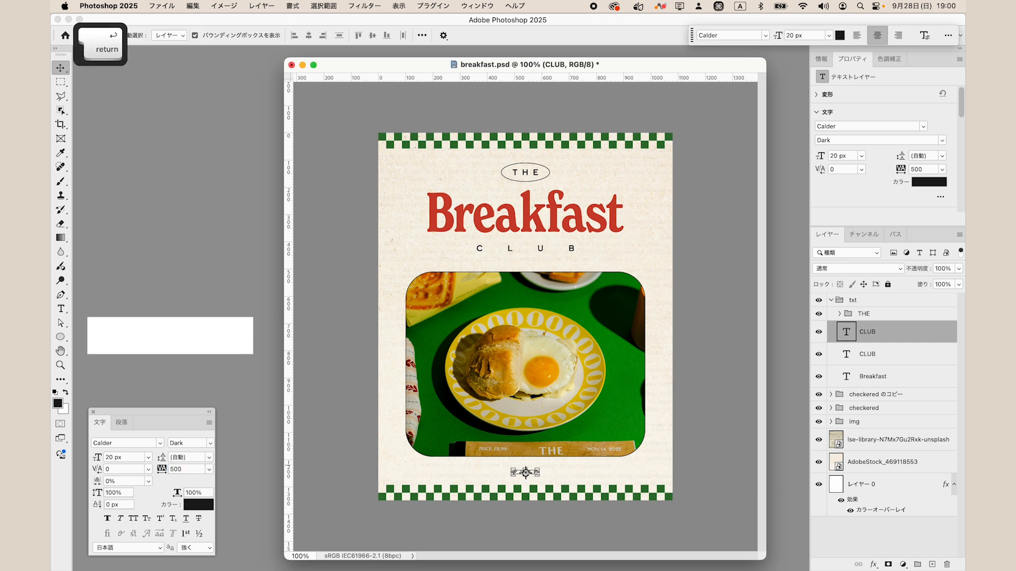
Step: Change the copied text to "EVERY MORNING 7AM - 10AM" and centre it horizontally on the canvas using レイヤー 0
left_click(718, 405)
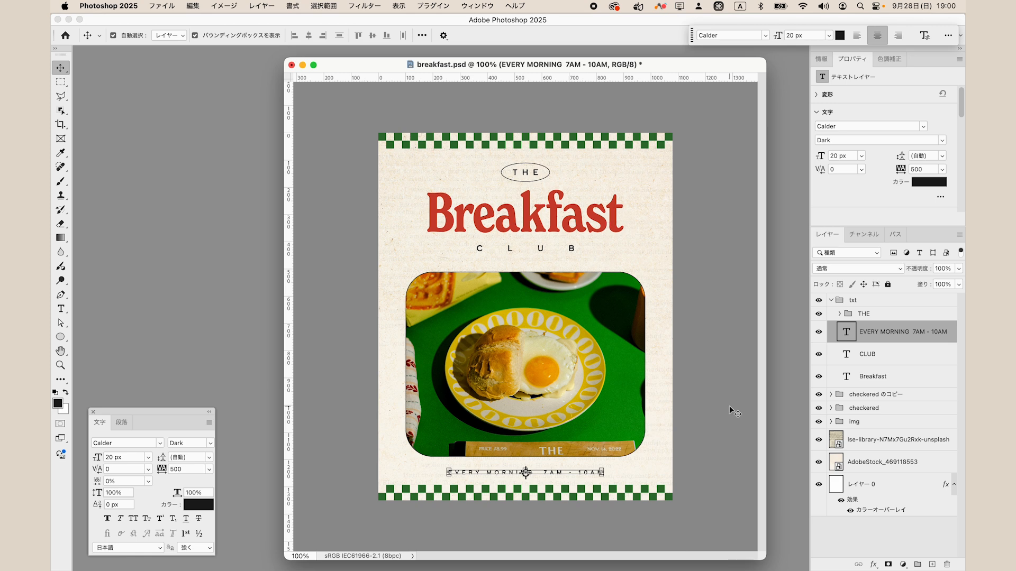
left_click(731, 411)
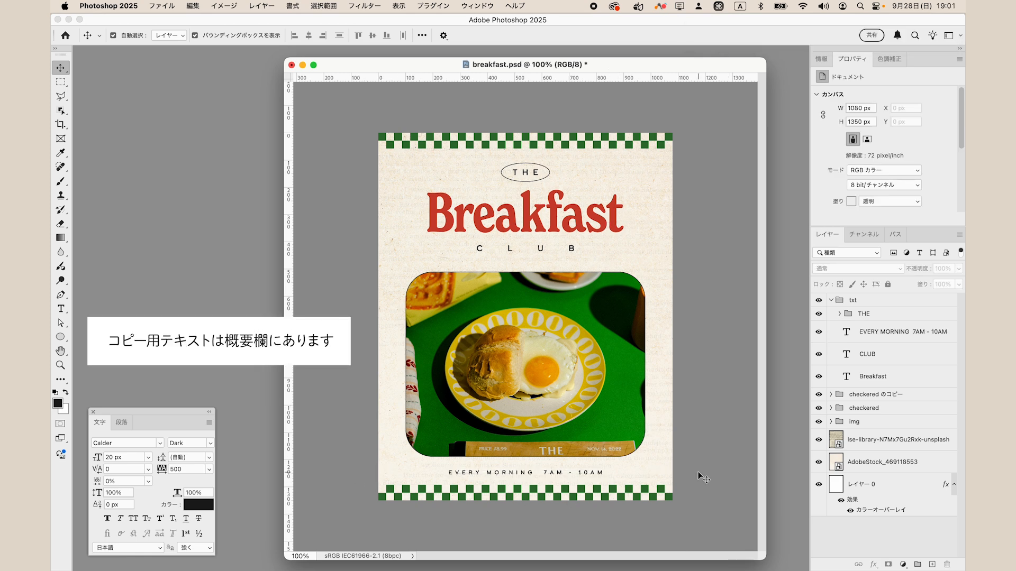
left_click(888, 333)
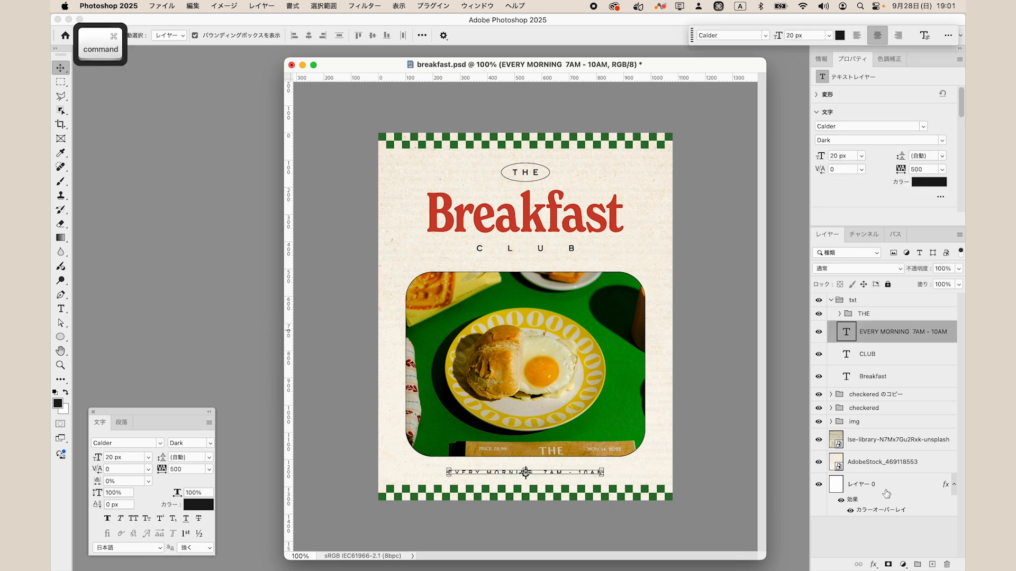
left_click(886, 486, "super")
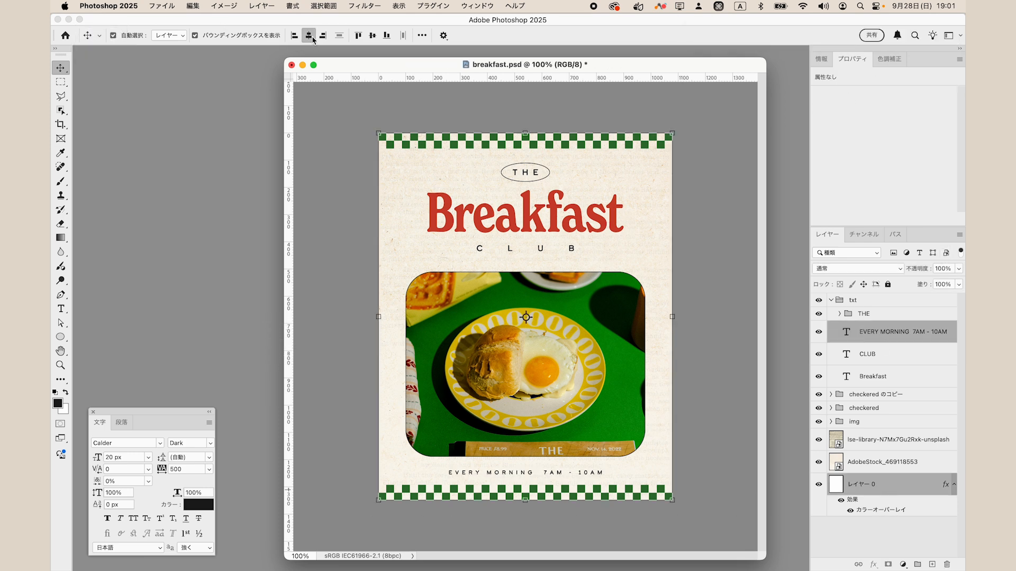
left_click(730, 345)
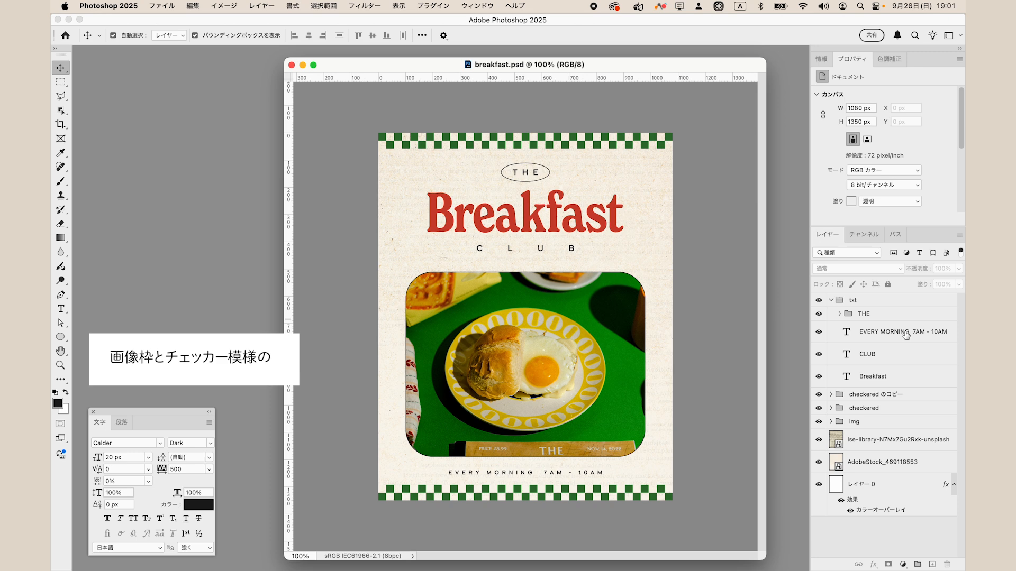
Step: Nudge the EVERY MORNING text slightly up so it sits midway between the photo frame and the lower checkerboard, and save
left_click(906, 334)
key("Up")
key("Up")
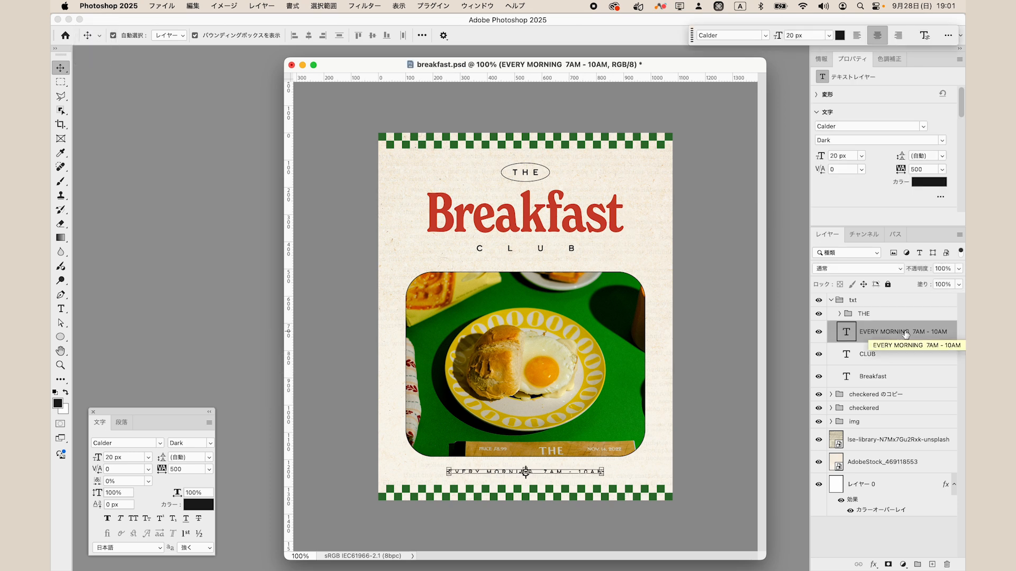
left_click(730, 349)
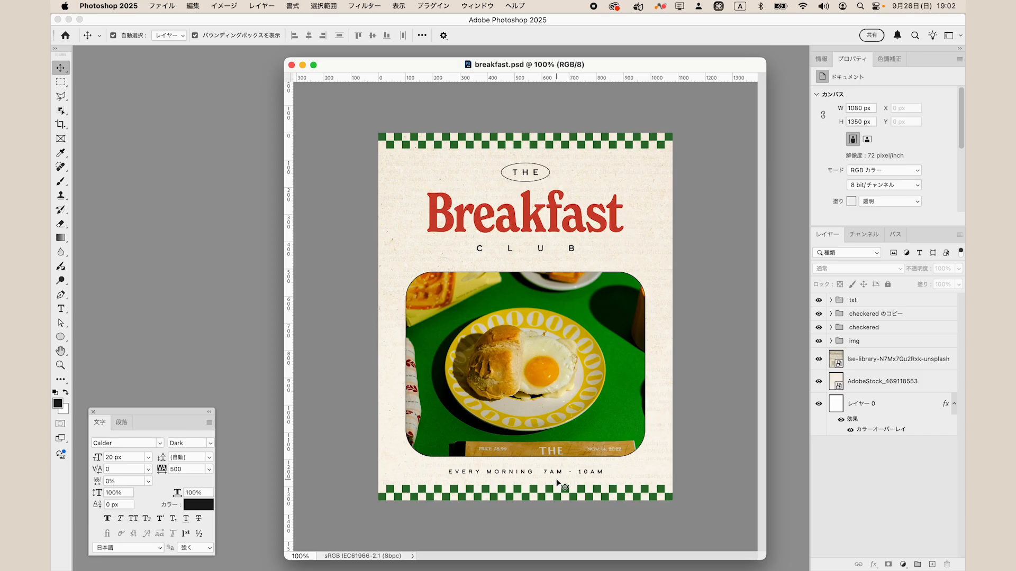
Step: Duplicate レイヤー 0 to the very top of the layer stack and clear the copy's layer style
left_click(915, 408)
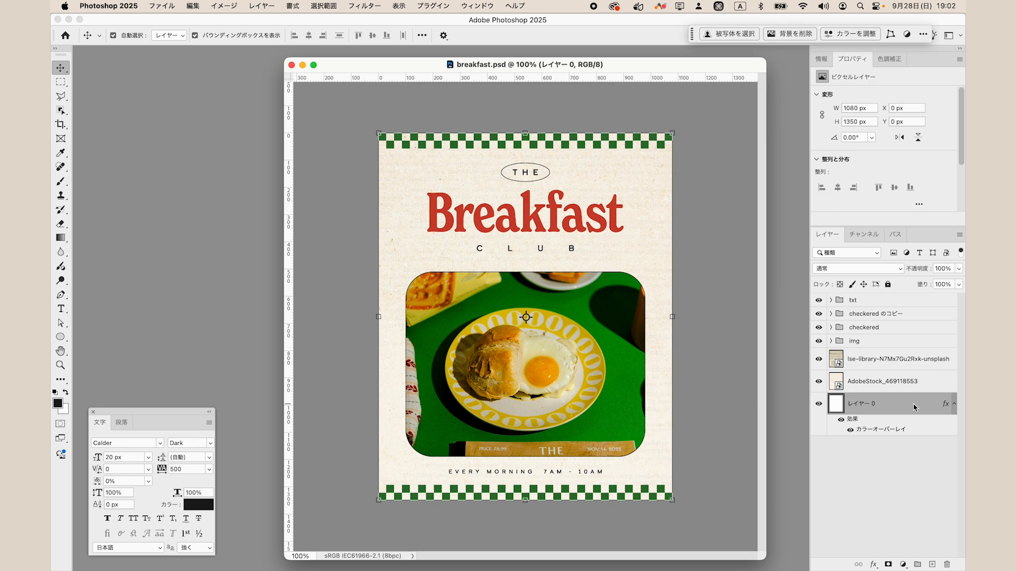
key("super+j")
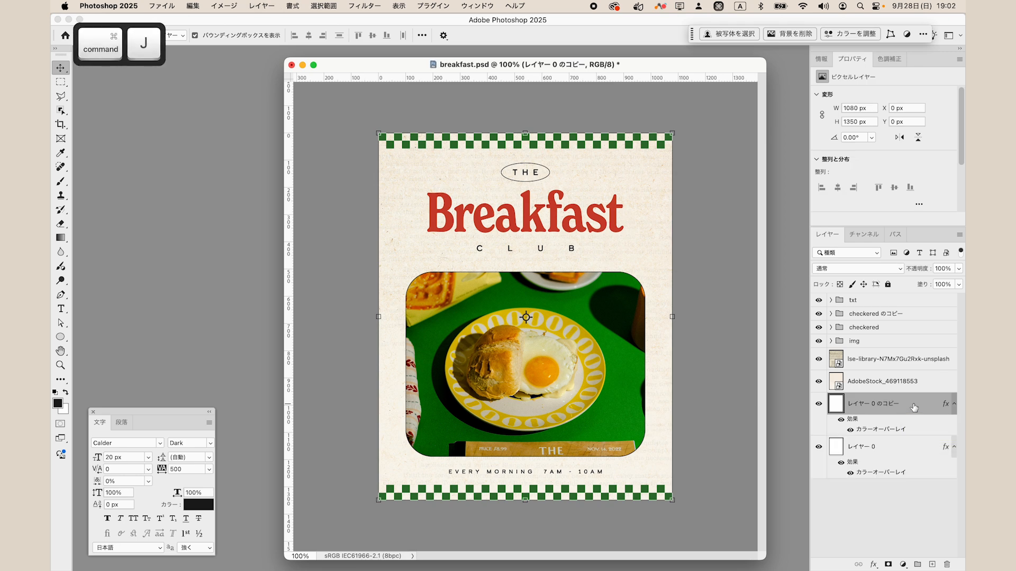
left_click_drag(890, 411, 855, 298)
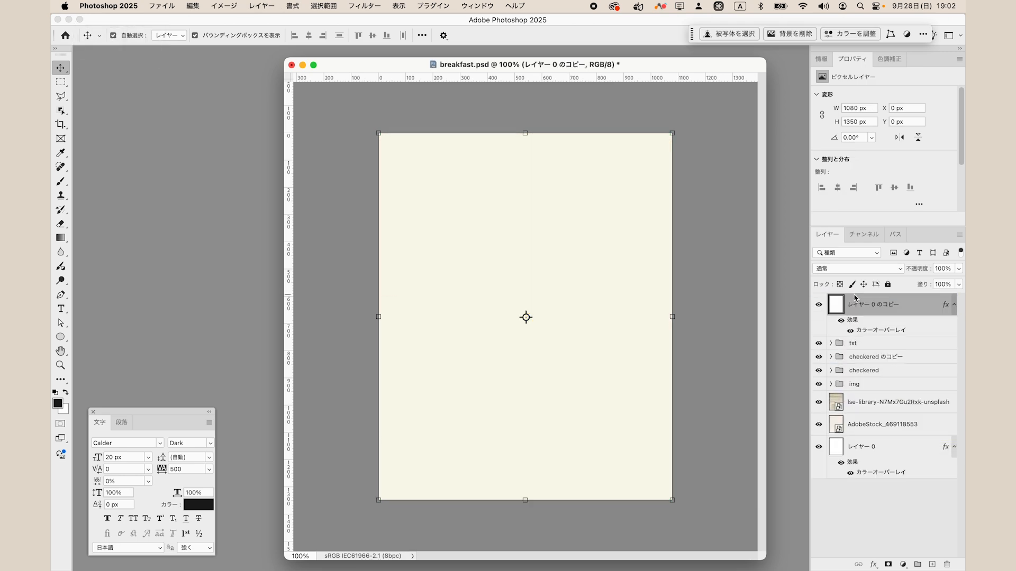
right_click(887, 328)
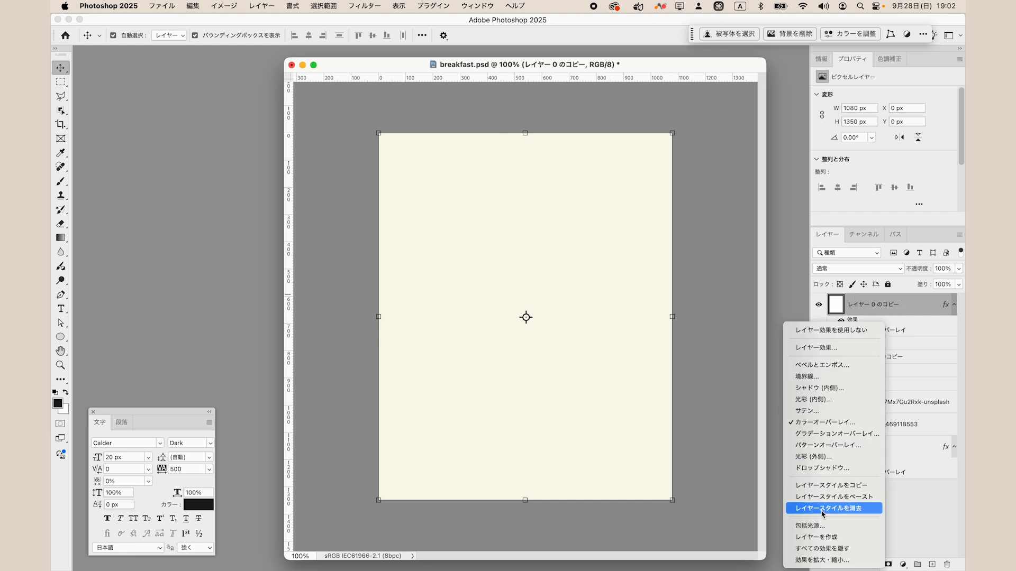
left_click(823, 514)
Step: Set the fill of the レイヤー 0 copy to 0%
left_click(944, 284)
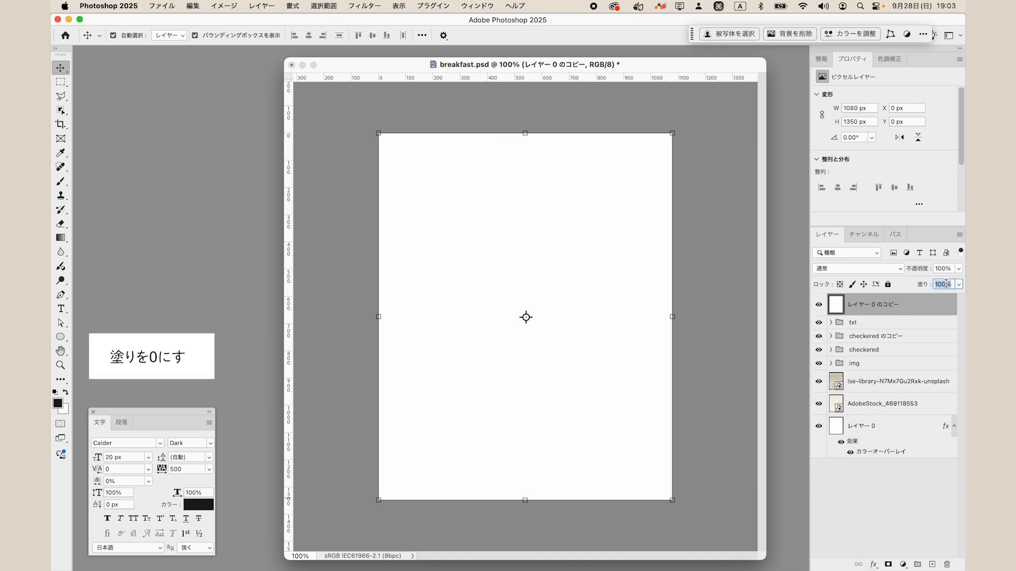
type("0")
key("Return")
Step: Give the レイヤー 0 copy a 2 px inside stroke in #1b1b1b and save the document
double_click(927, 304)
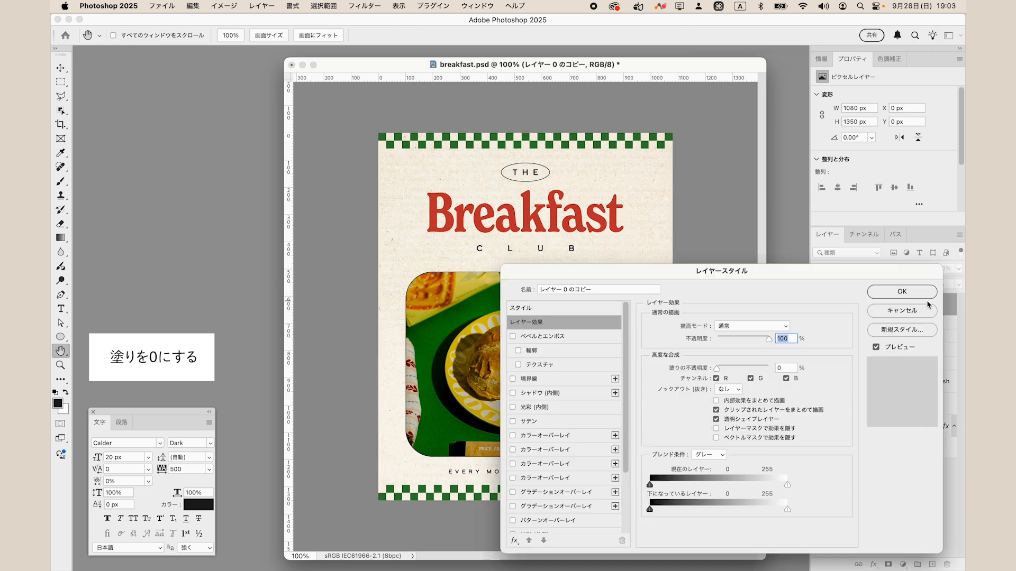
left_click(570, 381)
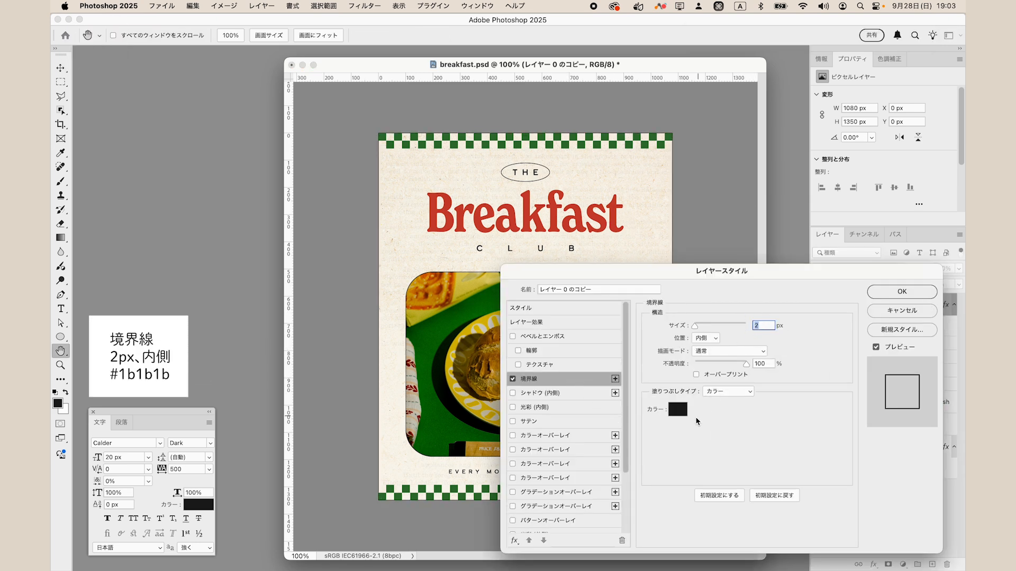
left_click(678, 410)
left_click(849, 338)
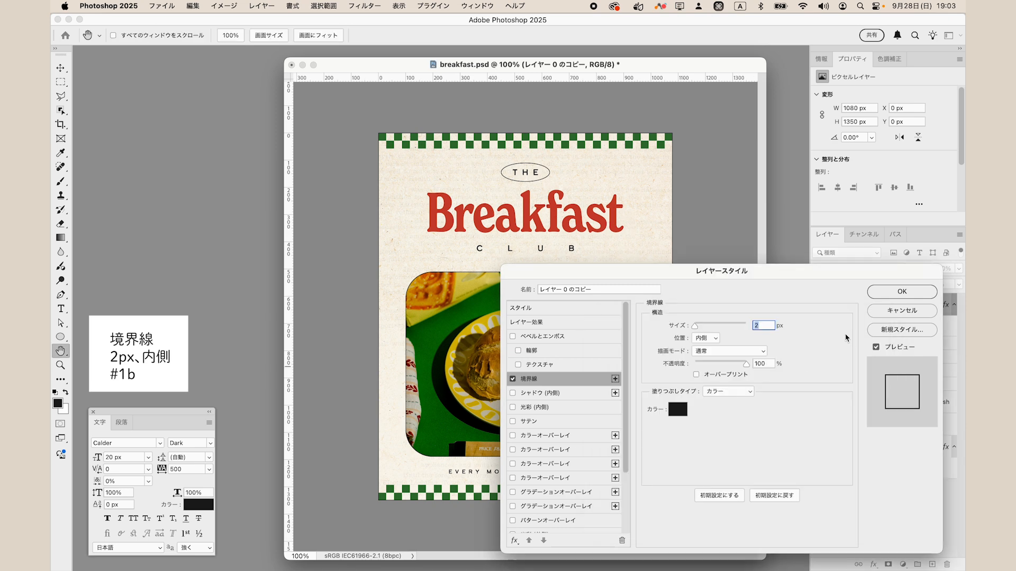
left_click(902, 292)
left_click(746, 257)
key("super+s")
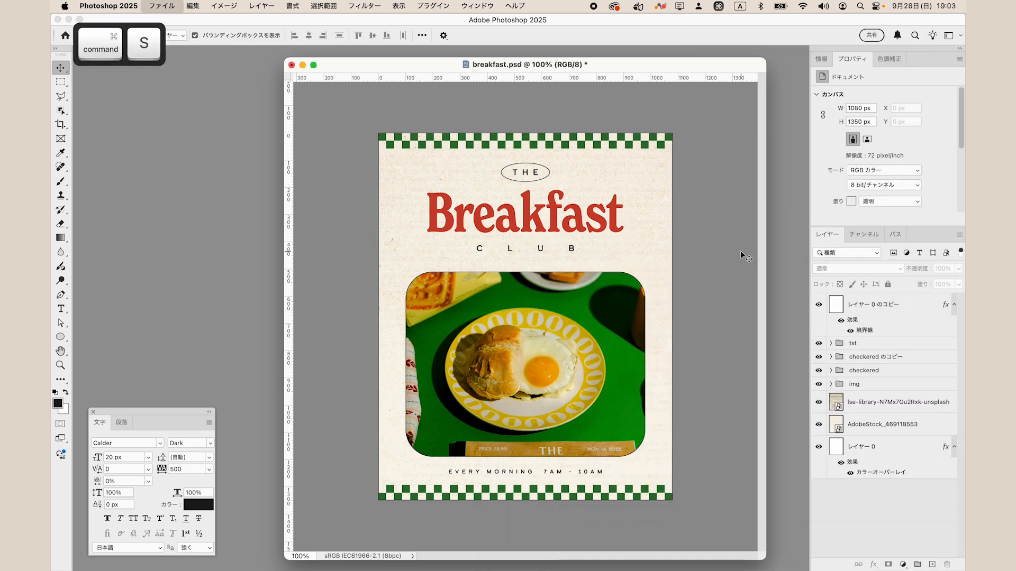
Step: Switch the workspace colour around the canvas to the custom colour and save the document
right_click(746, 258)
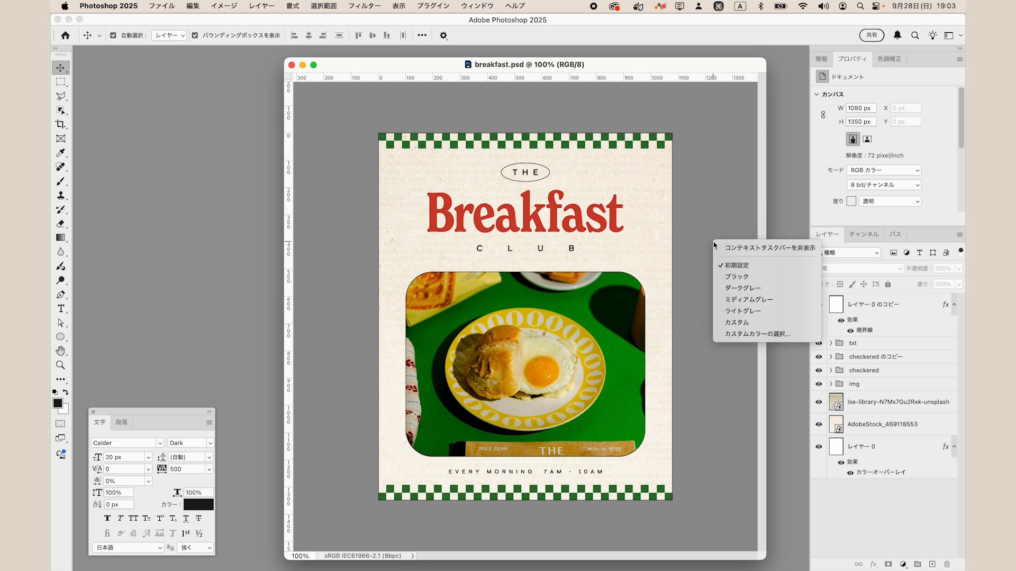
left_click(728, 322)
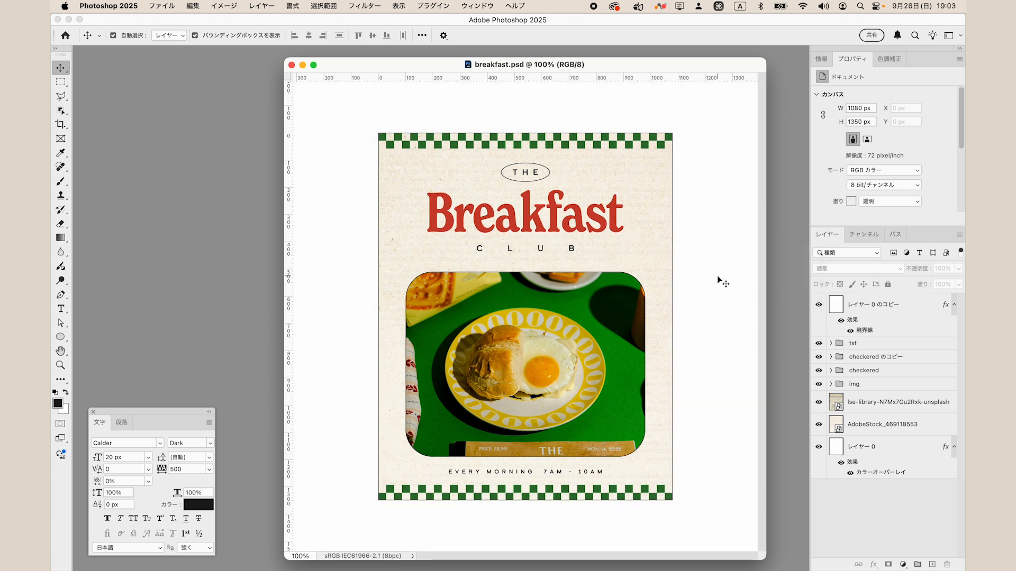
key("super+s")
Step: Group all layers from the img group up to the stroked レイヤー 0 copy and save the document
left_click(862, 386)
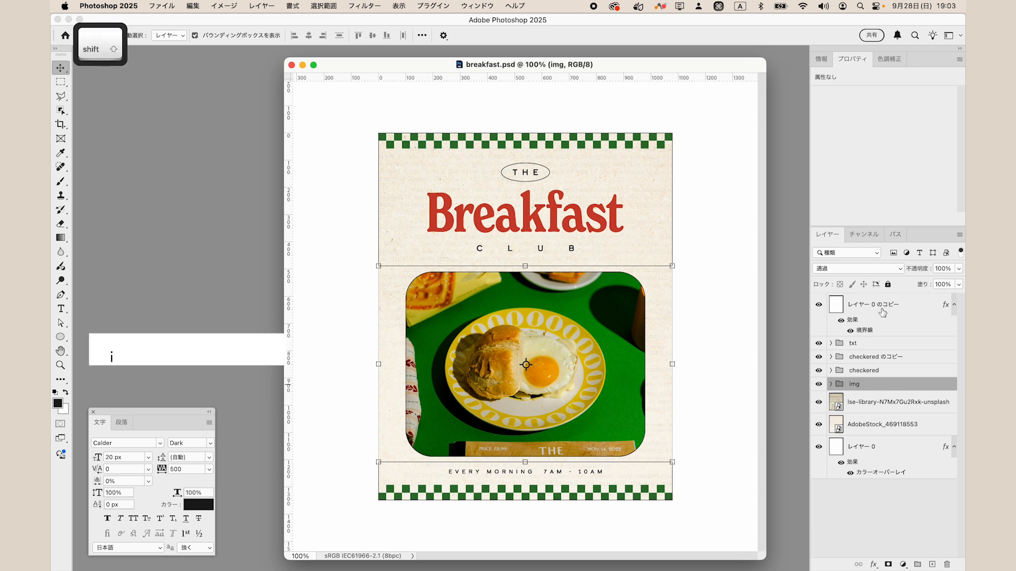
left_click(882, 312, "shift")
key("super+g")
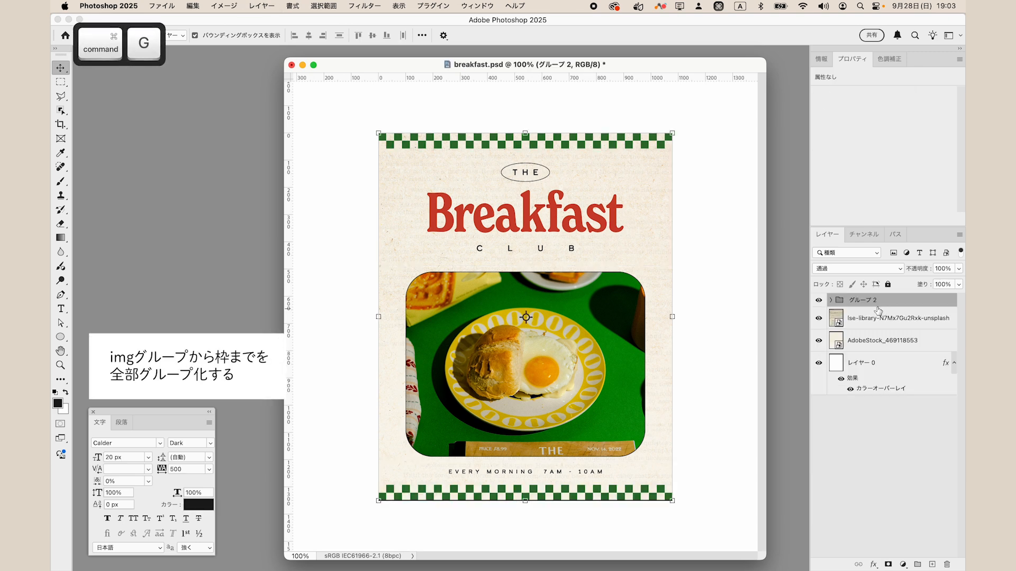
left_click(875, 431)
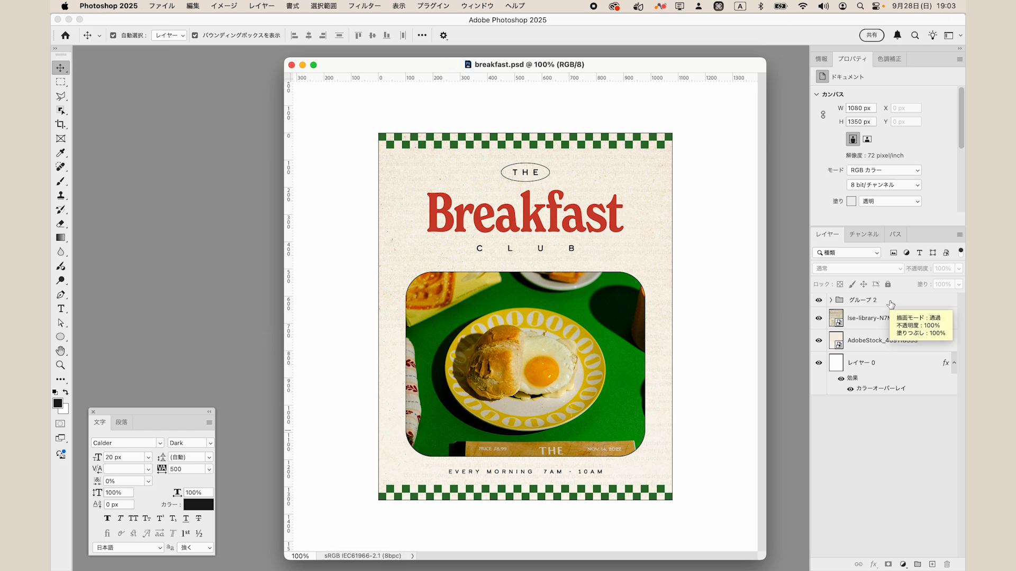
Step: Rotate the new group of poster elements by -0.5° with Free Transform
left_click(891, 305)
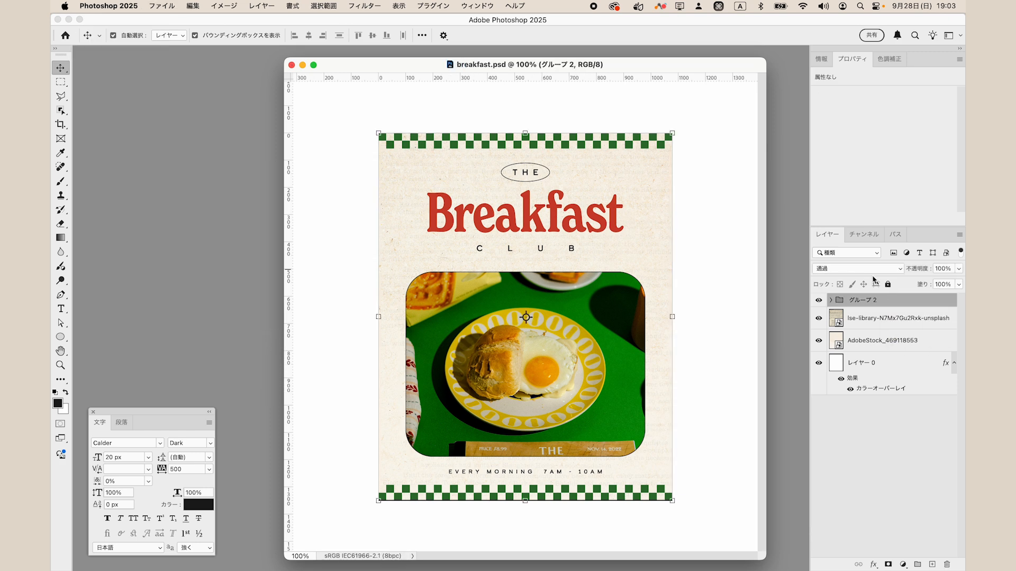
left_click(671, 133)
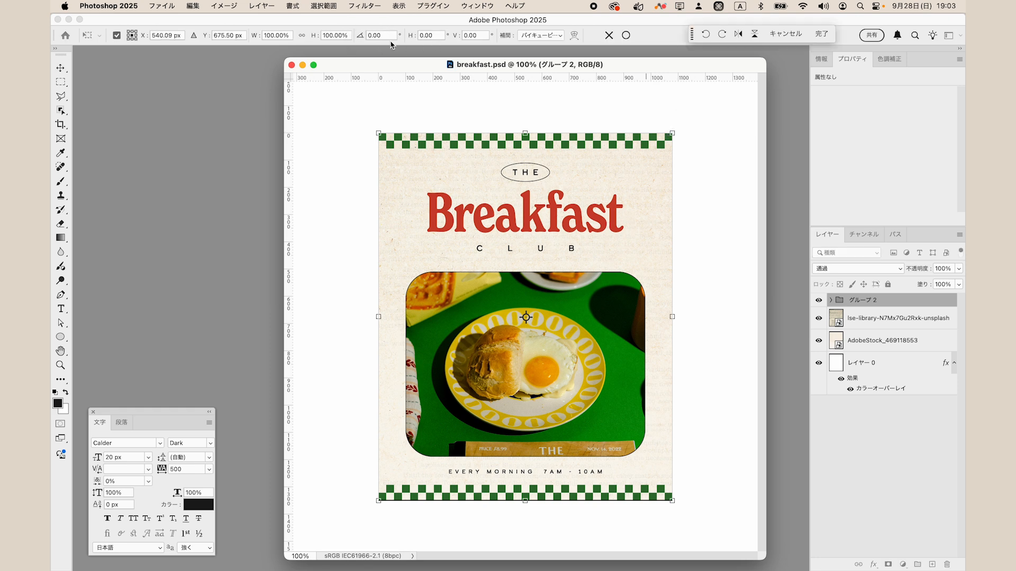
double_click(369, 35)
type("-0.5")
key("Return")
key("Return")
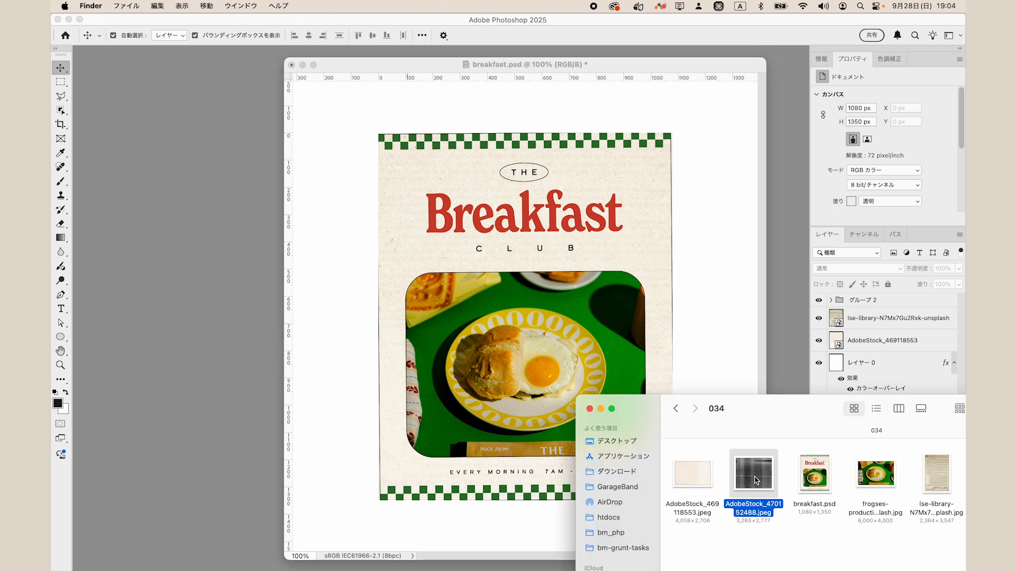
Step: Place AdobeStock_470152488.jpeg from the 034 folder and scale it from its centre to 204.23%, about 1600 px wide, covering the canvas
left_click_drag(753, 474, 726, 101)
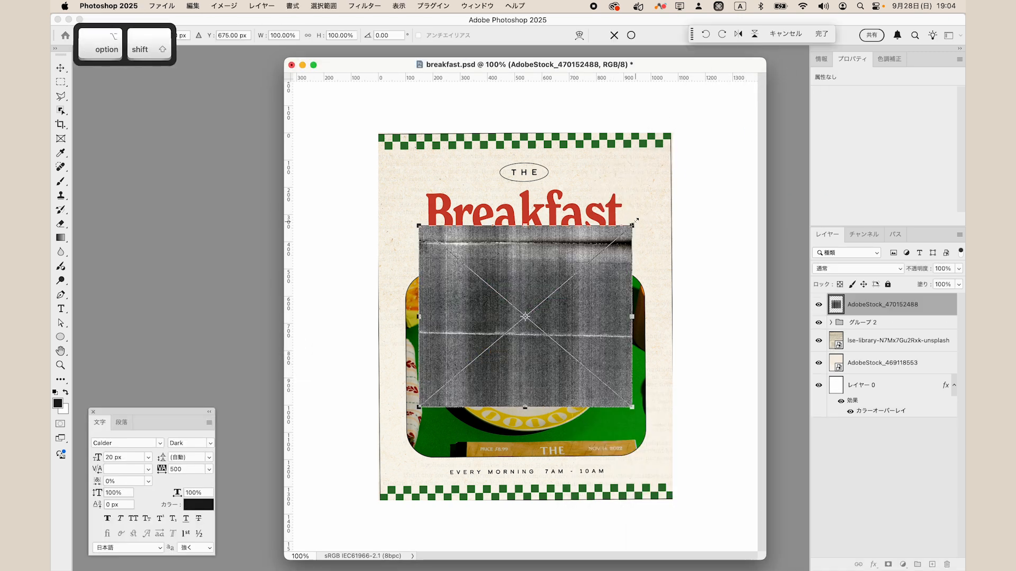
left_click_drag(635, 221, 753, 135)
key("Return")
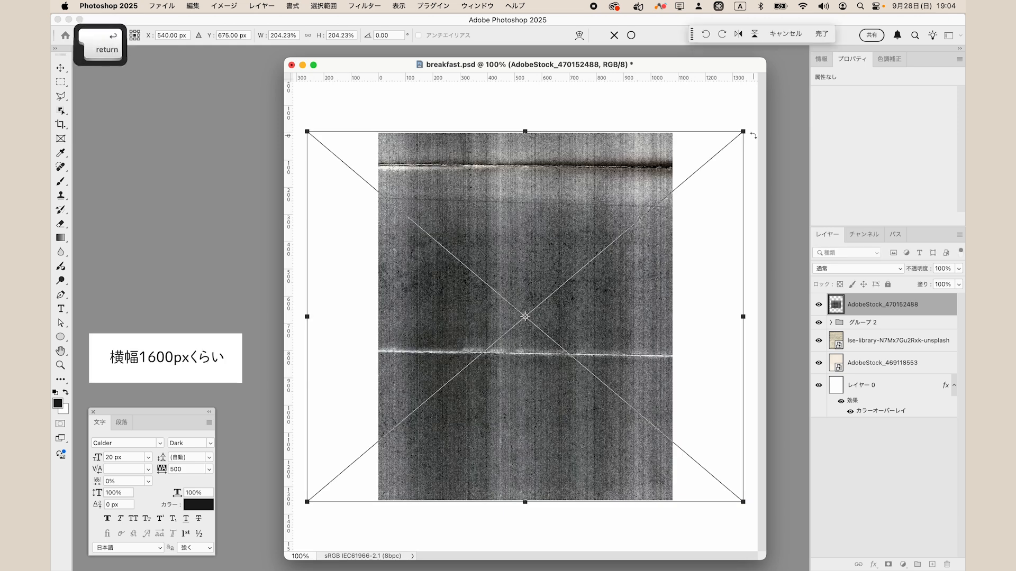
Step: Set the placed AdobeStock_470152488 texture's blend mode to スクリーン and its opacity to 30%, and save the document
left_click(846, 269)
left_click(844, 380)
left_click(944, 268)
type("30")
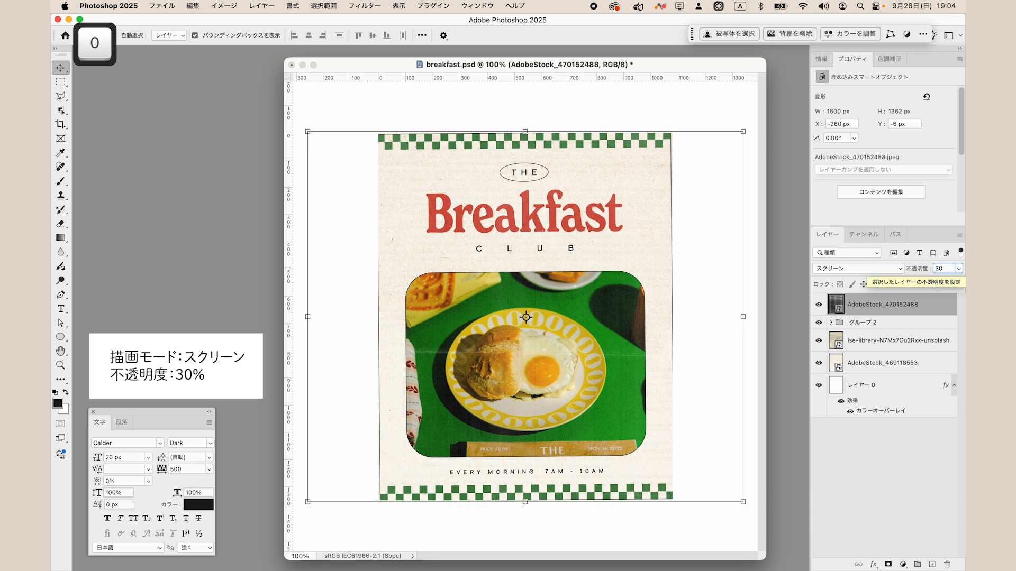
left_click(896, 470)
key("super+s")
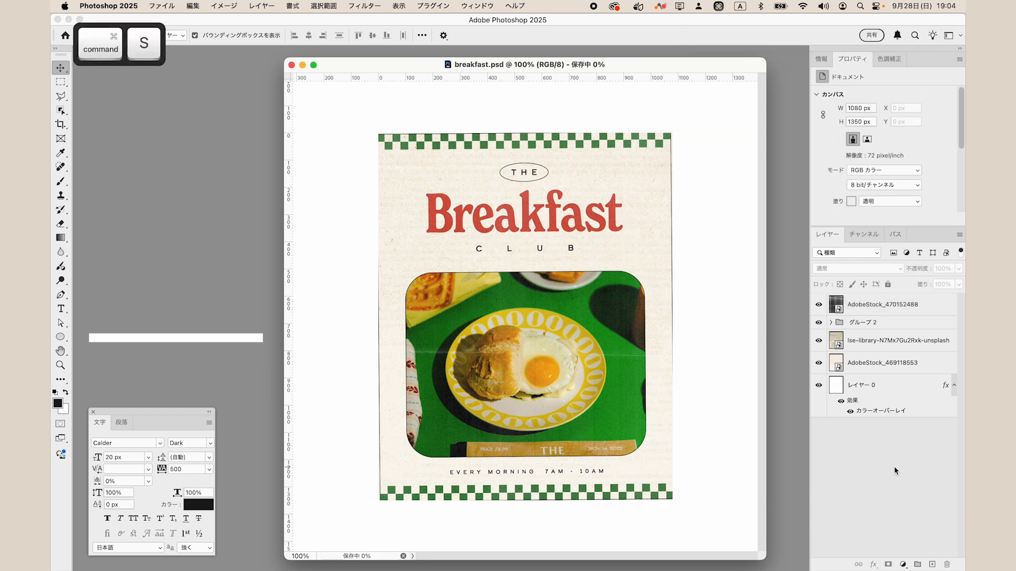